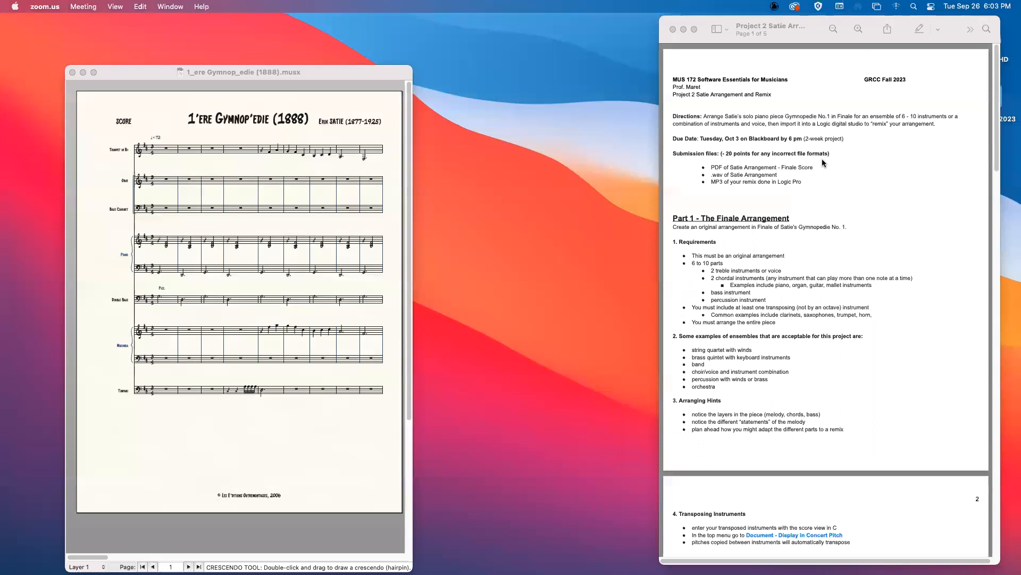
Read the Part 1 arrangement requirements in the project PDF, covering part count, instrument types and the transposing instrument.
scroll(774, 207, down, 1)
scroll(774, 207, down, 4)
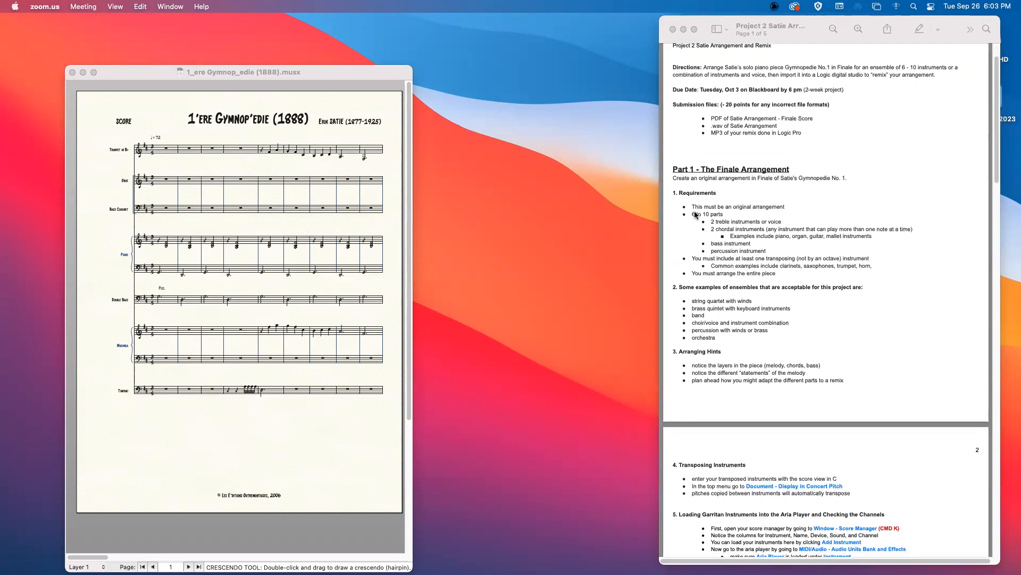
click(696, 214)
drag(709, 221, 782, 221)
drag(711, 229, 775, 229)
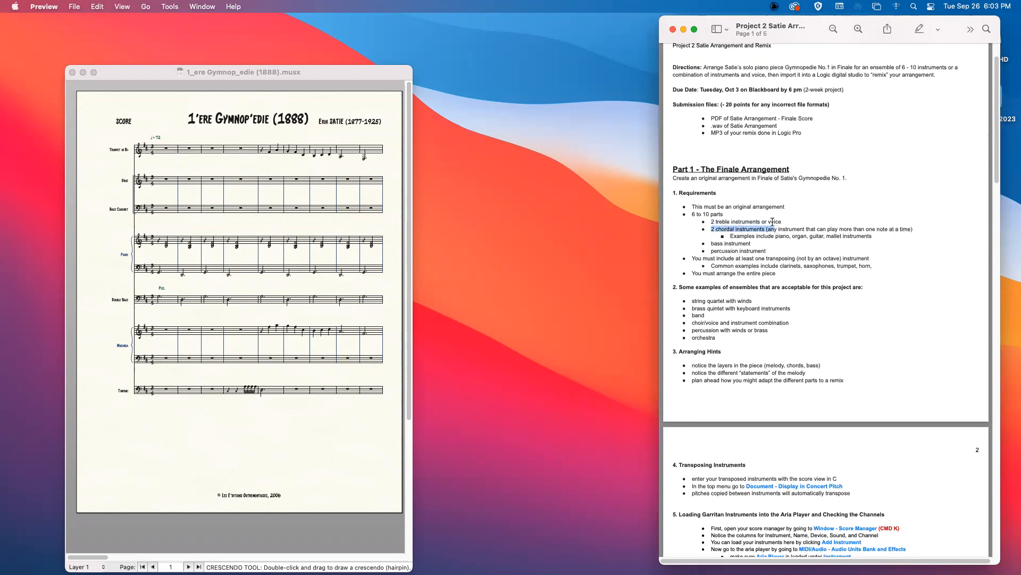
drag(710, 244, 770, 248)
drag(703, 258, 803, 254)
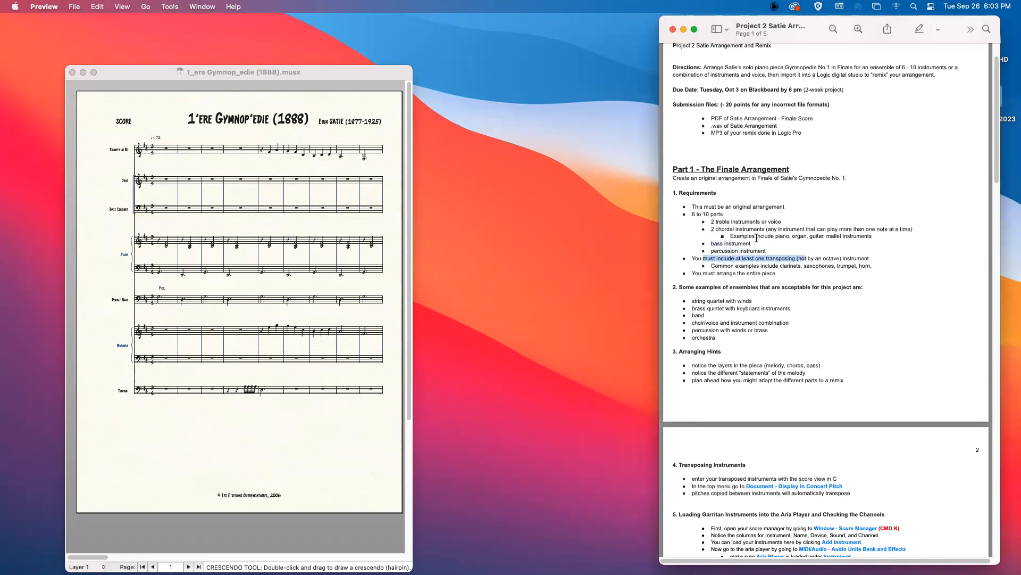
scroll(798, 260, down, 1)
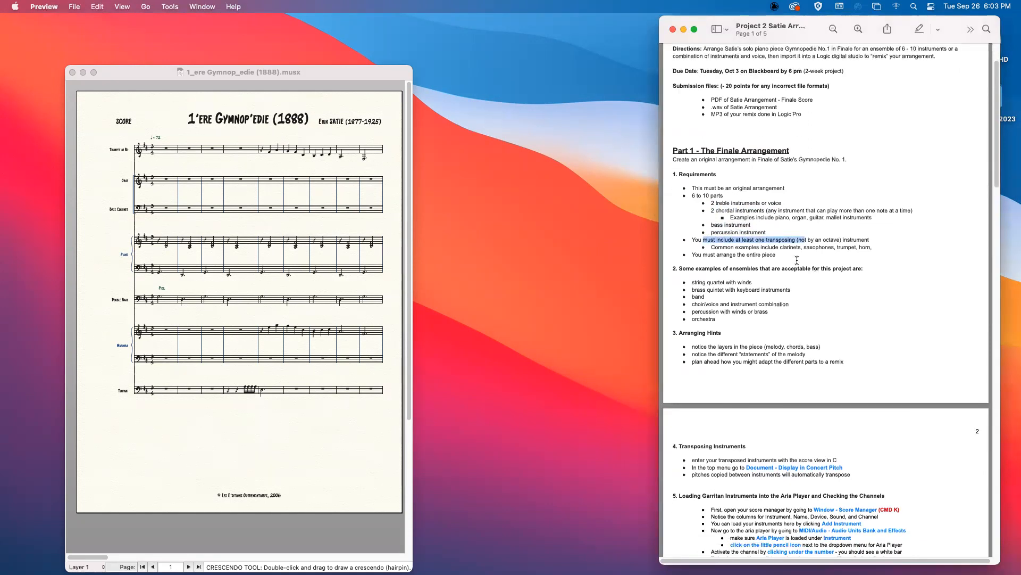
scroll(797, 259, down, 1)
scroll(795, 260, down, 1)
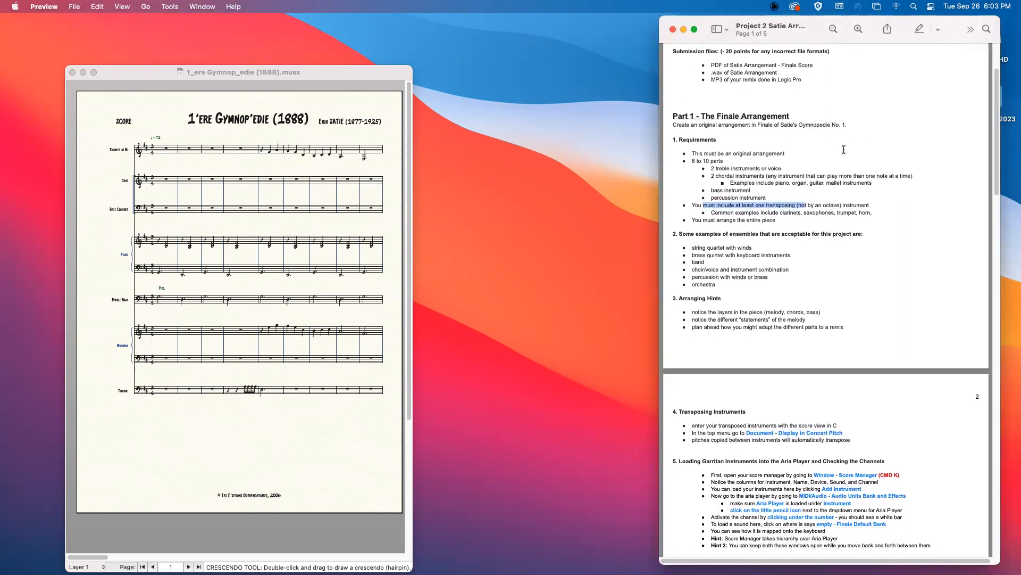
Review the publishing checklist items on score readability, neatly attached markings and maximizing page space.
scroll(854, 202, down, 10)
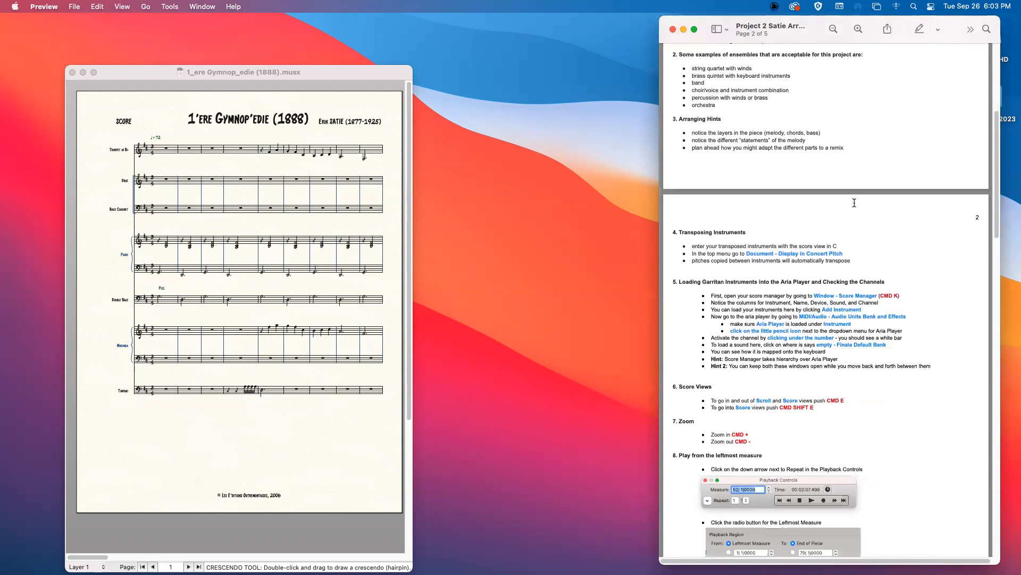
scroll(884, 299, down, 20)
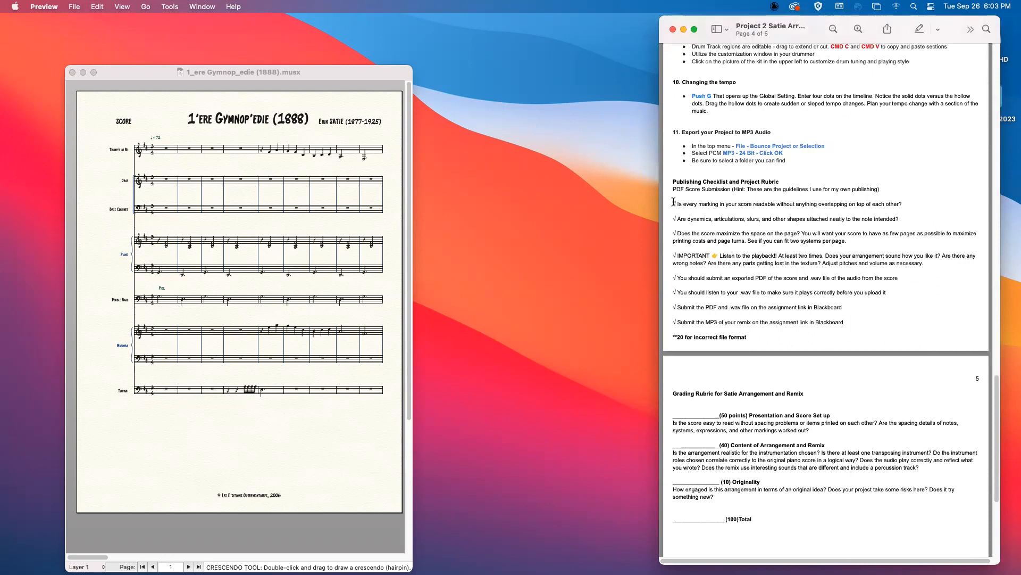
drag(674, 202, 901, 277)
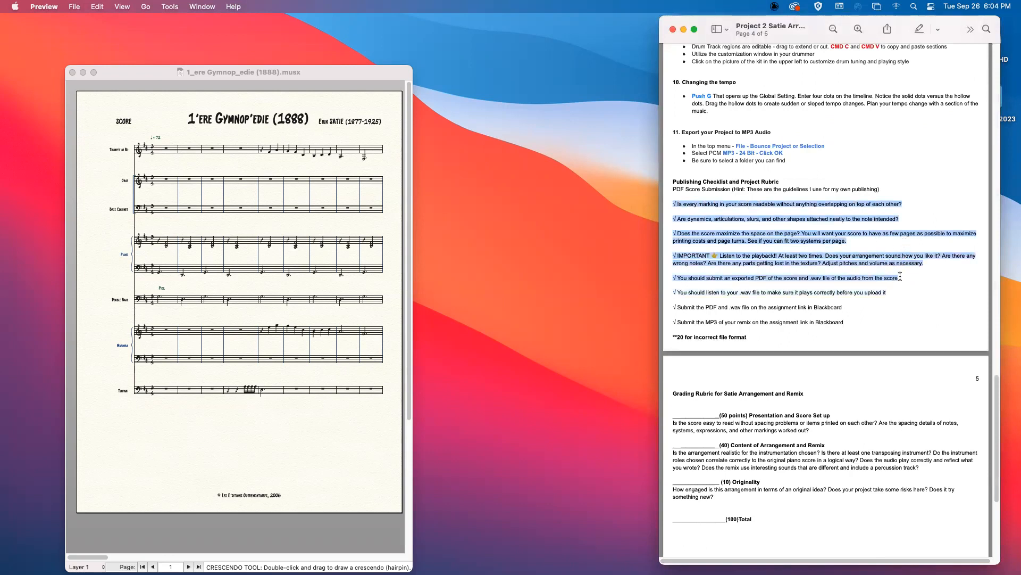
click(899, 186)
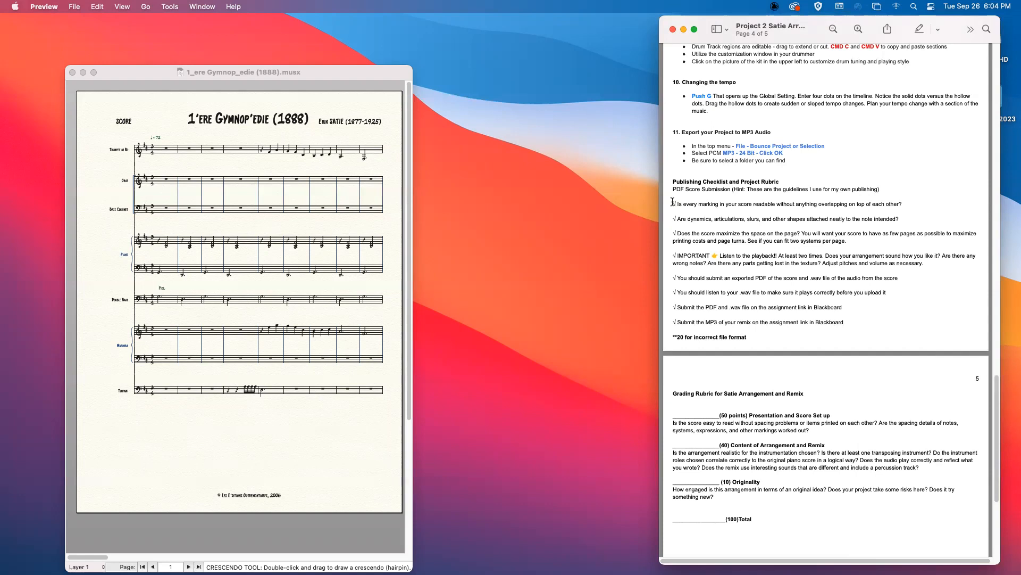
drag(684, 204, 903, 203)
scroll(832, 226, down, 1)
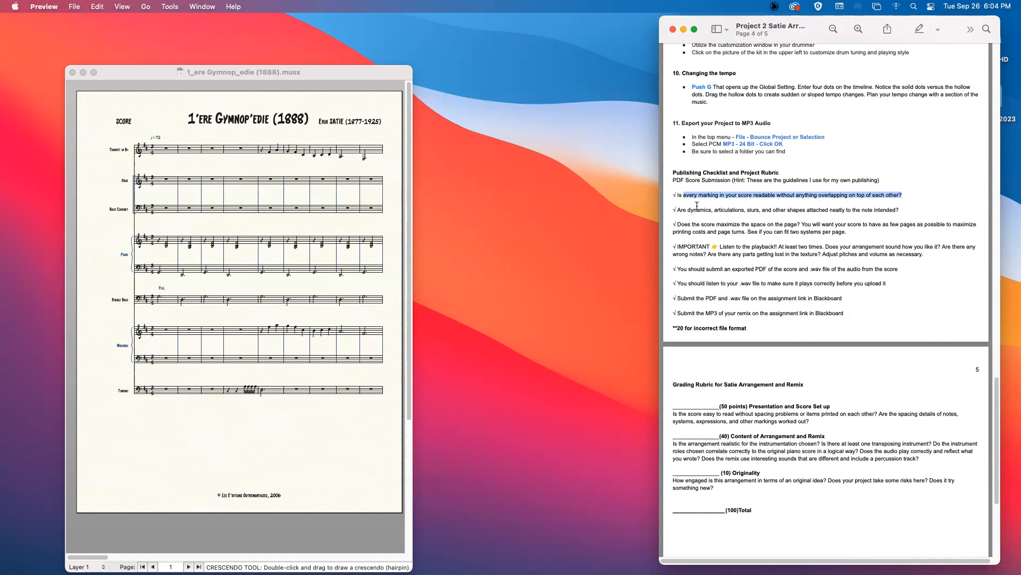
drag(676, 209, 819, 214)
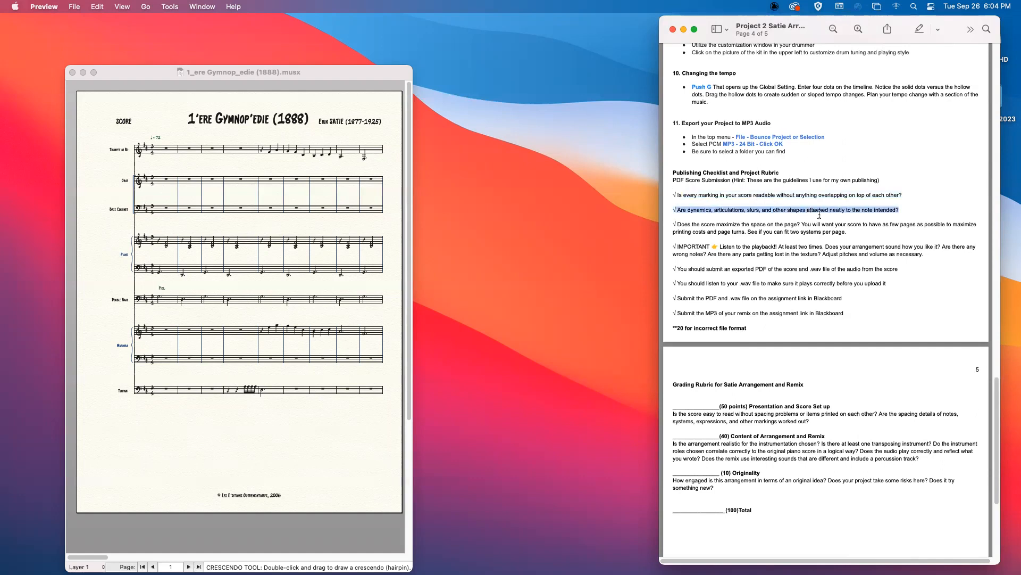
click(898, 210)
scroll(890, 224, down, 1)
scroll(890, 224, down, 1)
drag(675, 219, 860, 225)
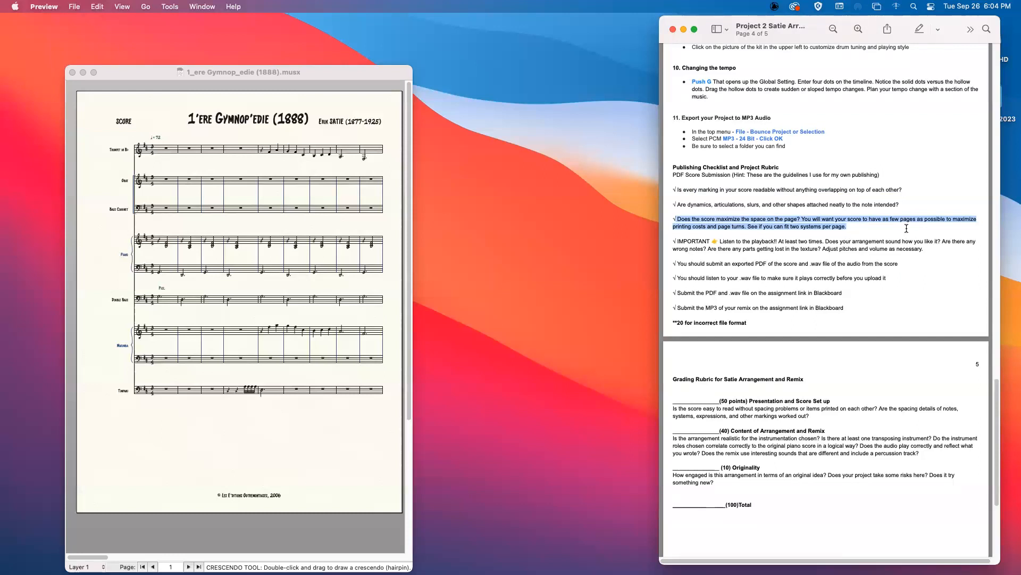
click(860, 221)
drag(749, 226, 860, 226)
click(861, 225)
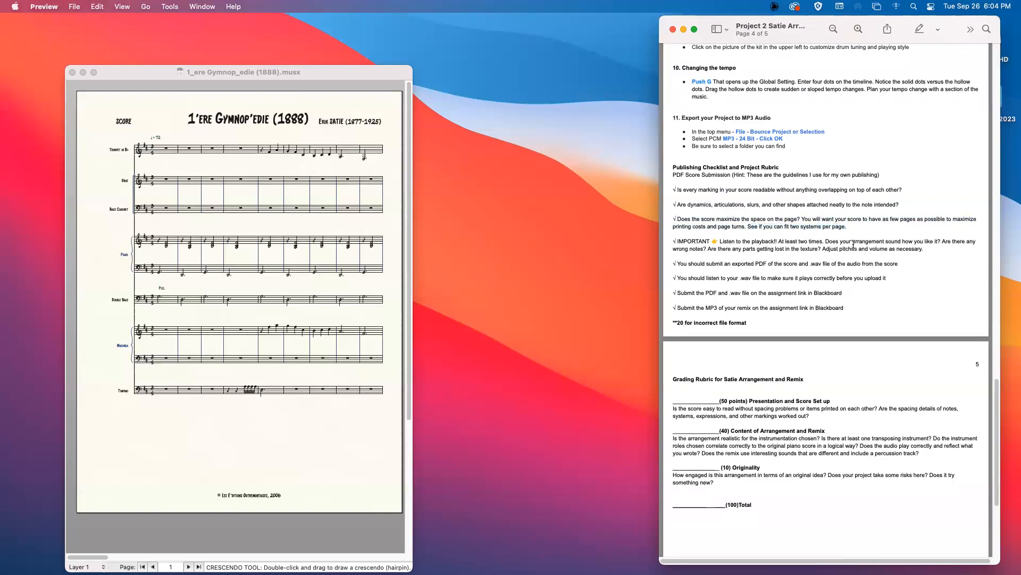
Review the publishing checklist items on listening to the playback and submitting the exported PDF and .wav file.
scroll(854, 243, down, 1)
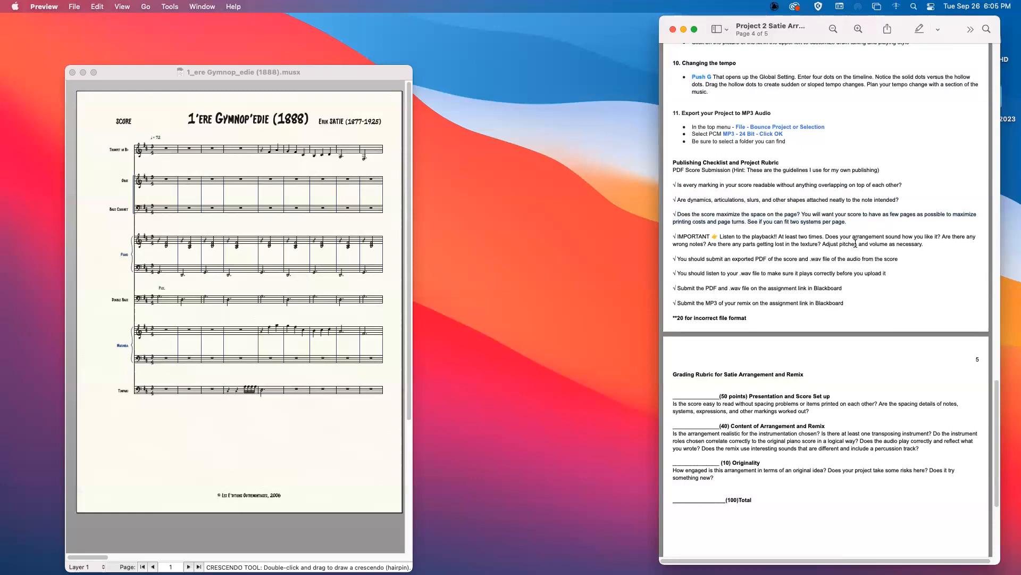
drag(676, 236, 779, 232)
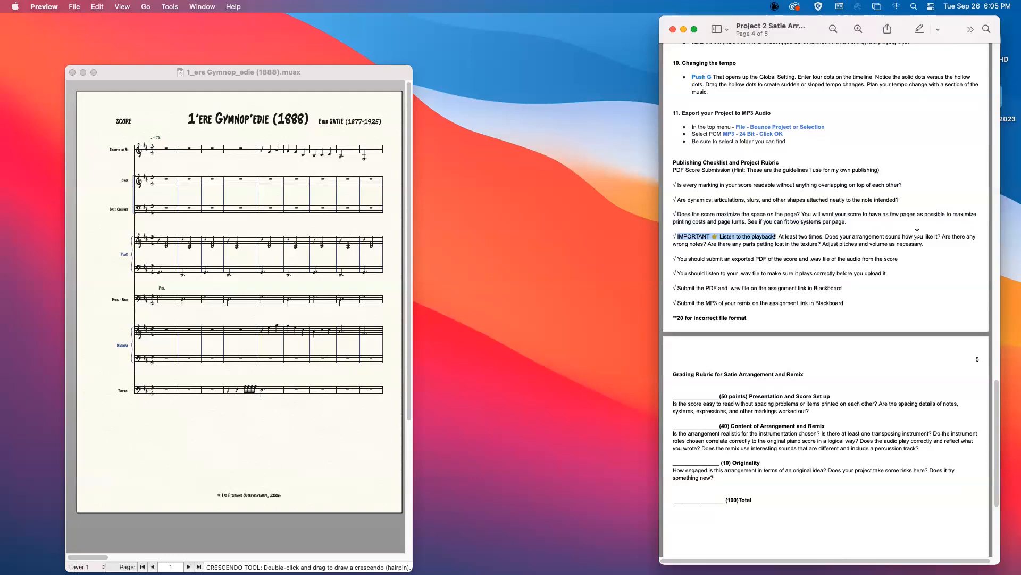
scroll(883, 250, down, 1)
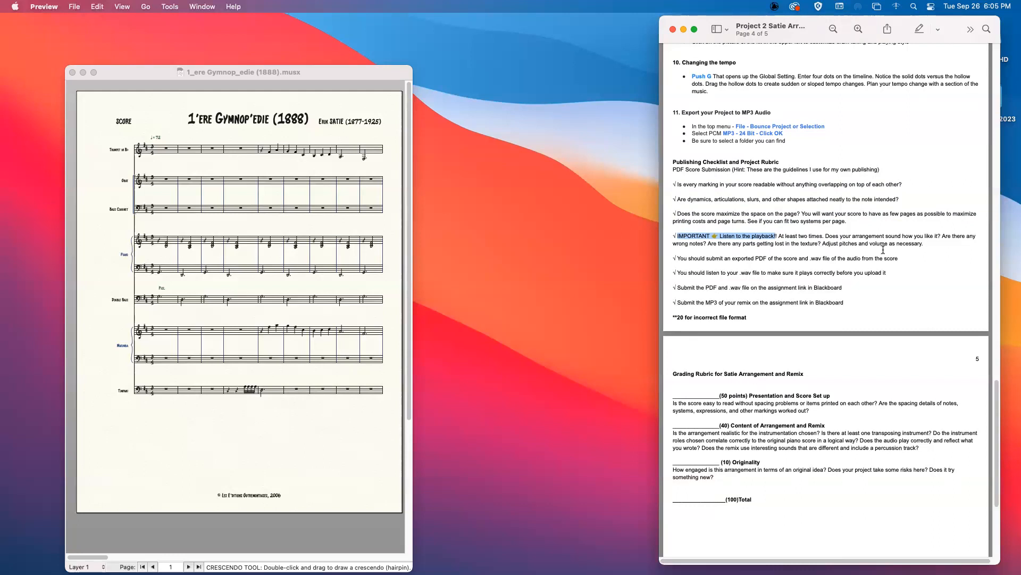
click(769, 235)
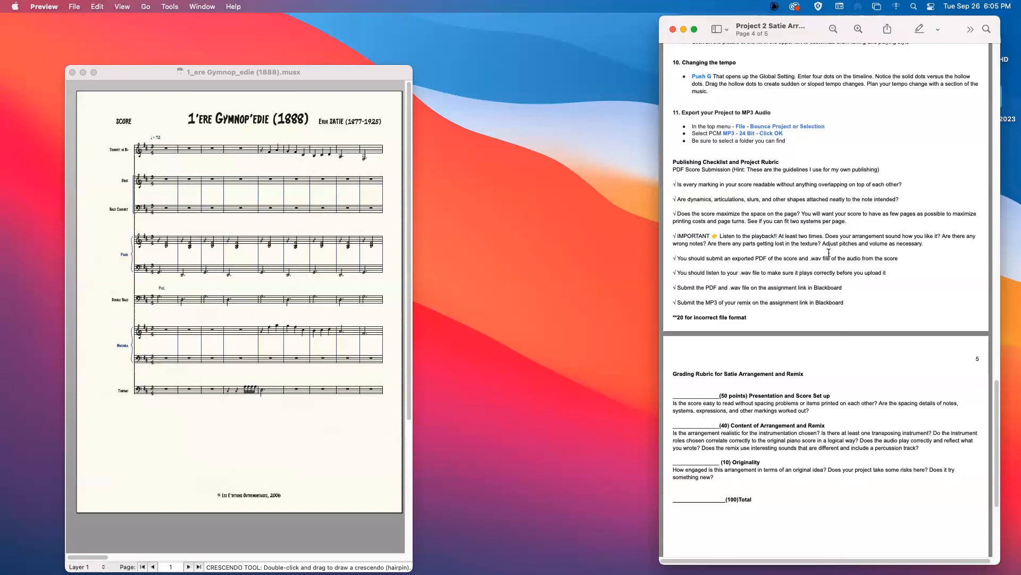
drag(678, 258, 929, 262)
click(928, 261)
drag(899, 259, 676, 260)
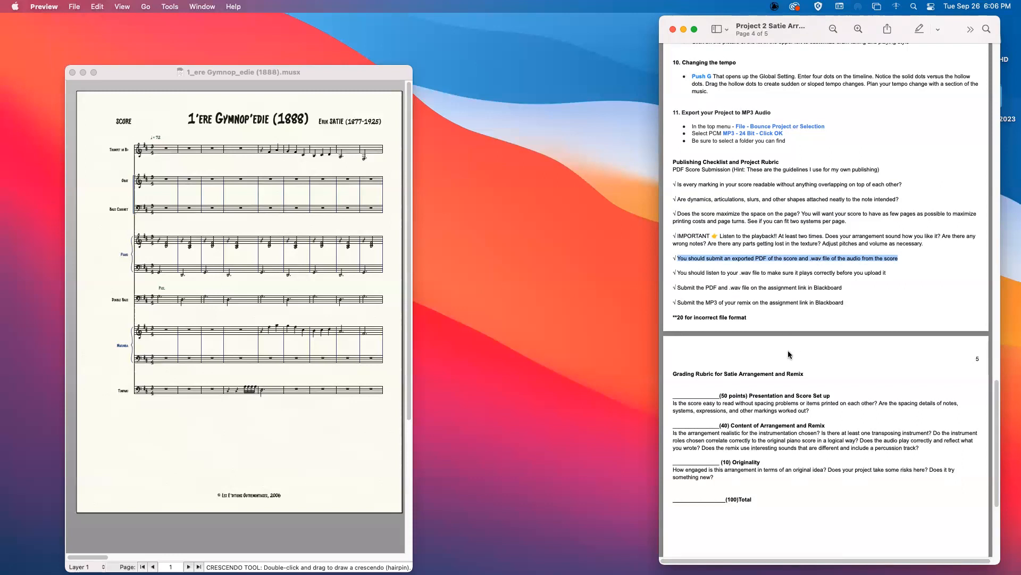
Read the Part 2 remix requirements on new sounds, different tempo and groove, drum groove and tempo change.
scroll(785, 343, down, 3)
scroll(798, 314, up, 6)
scroll(799, 305, up, 12)
scroll(796, 306, down, 2)
scroll(801, 320, down, 2)
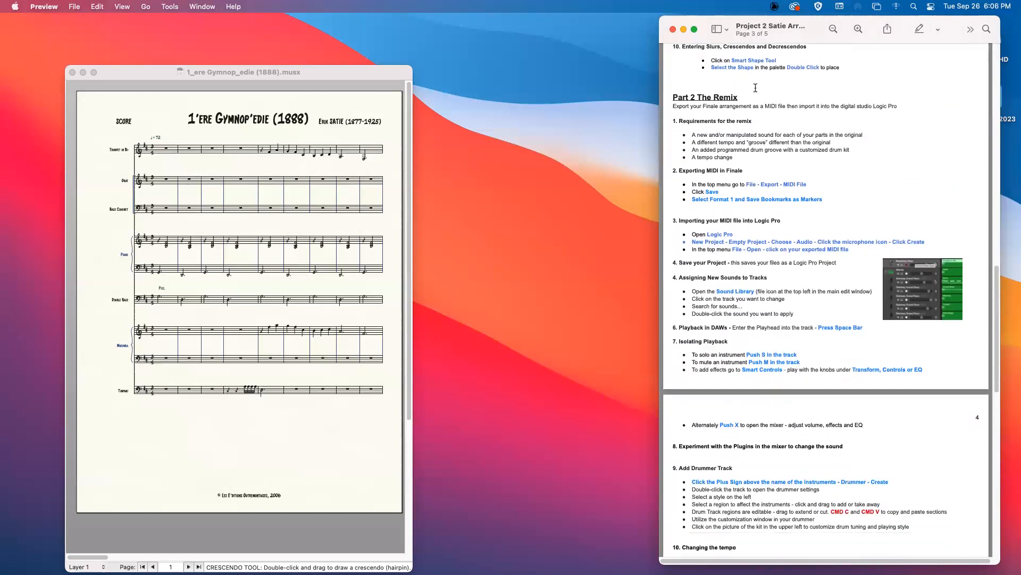
scroll(758, 85, down, 1)
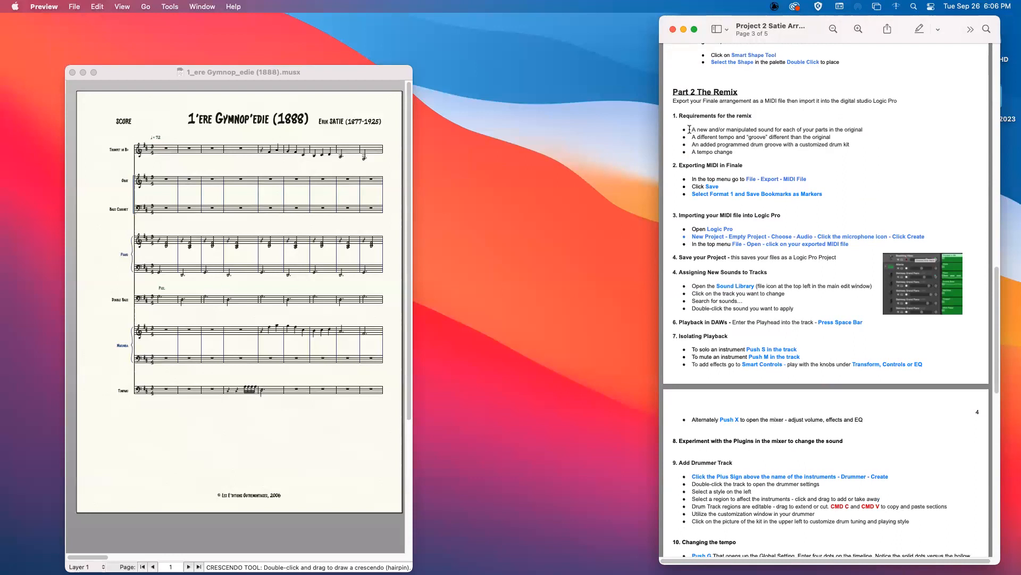
drag(691, 129, 873, 129)
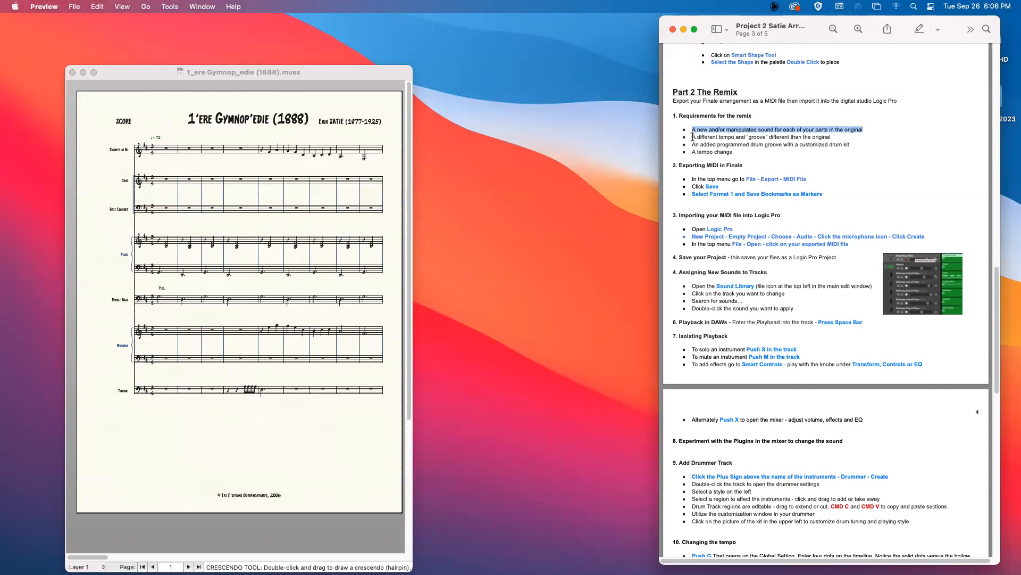
drag(692, 136, 857, 138)
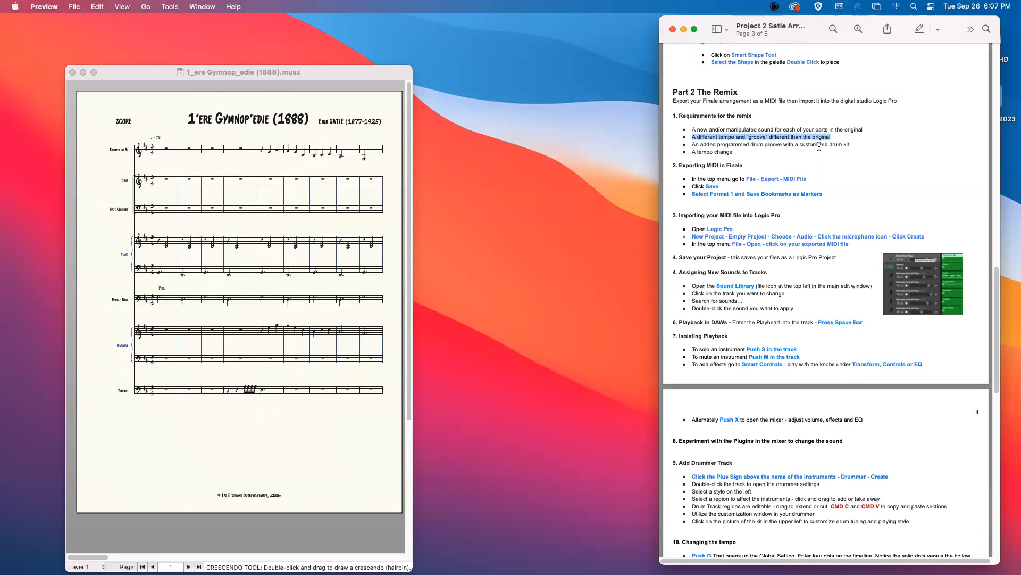
click(847, 158)
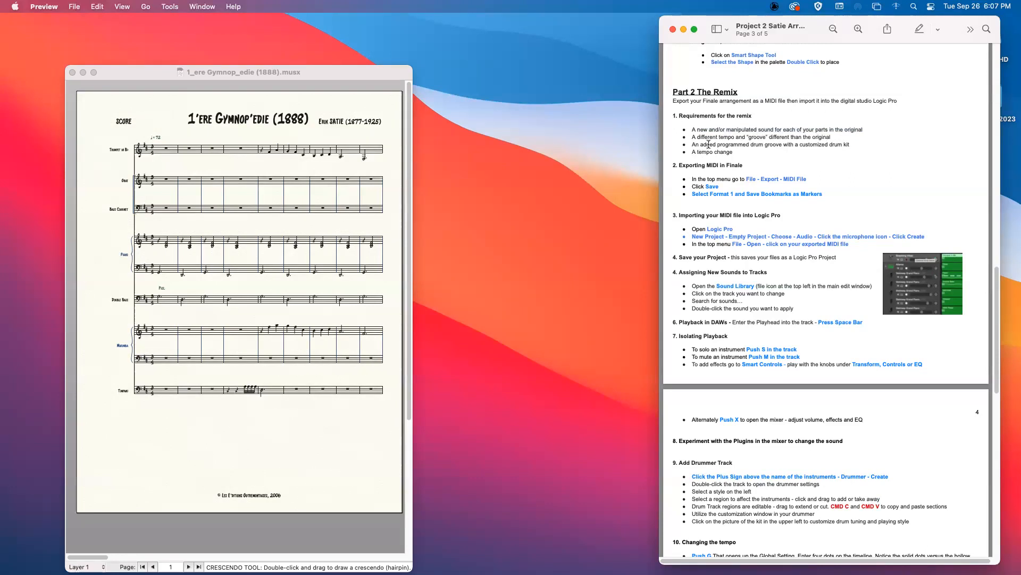
drag(693, 144, 781, 146)
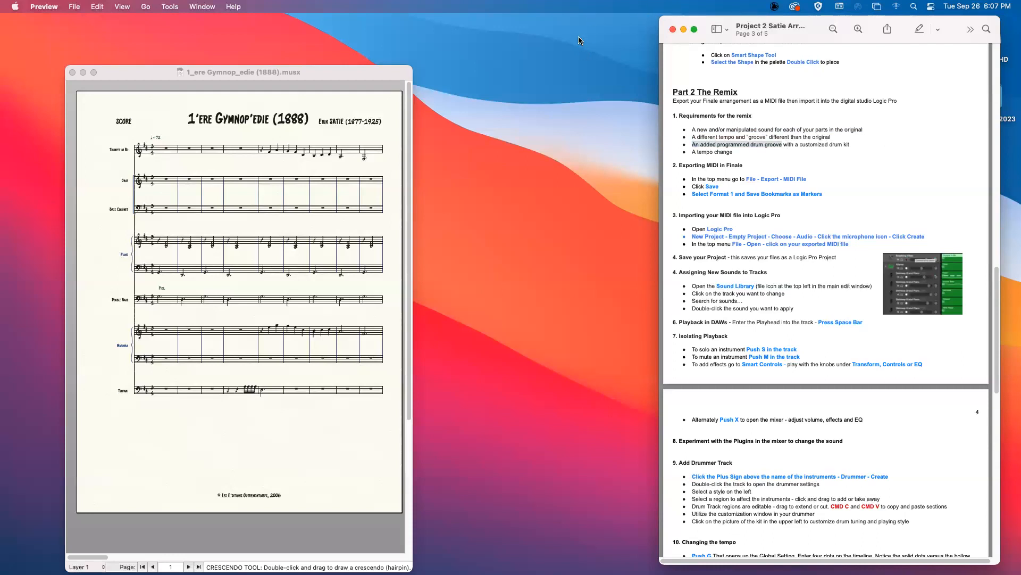
click(762, 147)
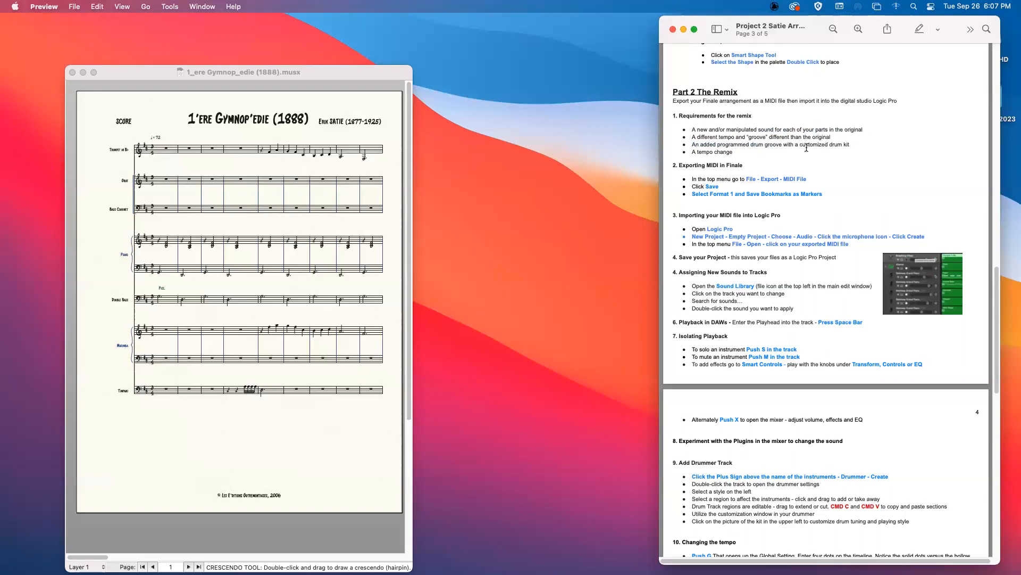
drag(733, 152, 691, 152)
click(774, 149)
scroll(811, 159, down, 3)
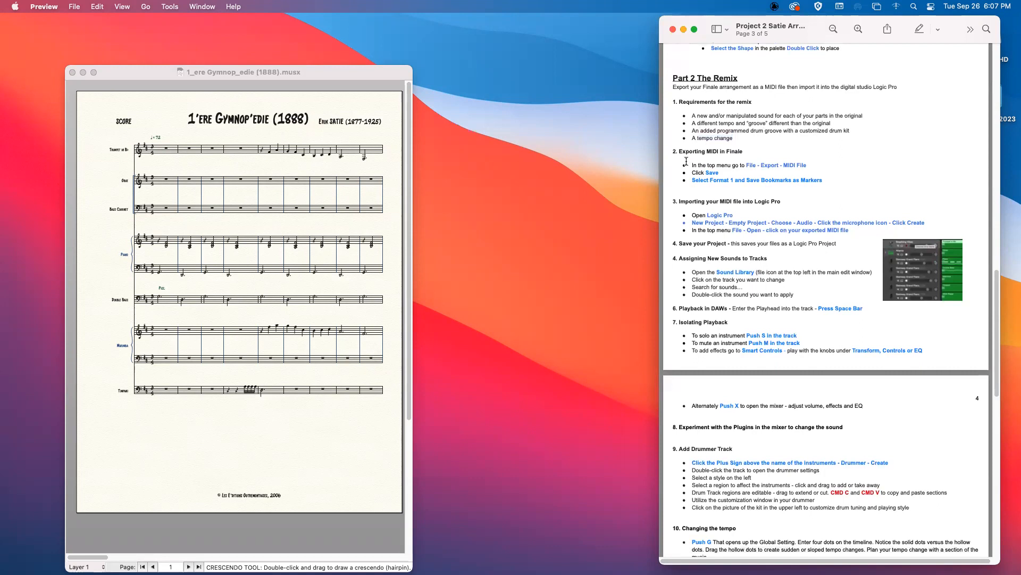
Switch to Finale and reposition and slightly shrink the Gymnopédie score window so it sits clear below the tool palettes.
click(237, 85)
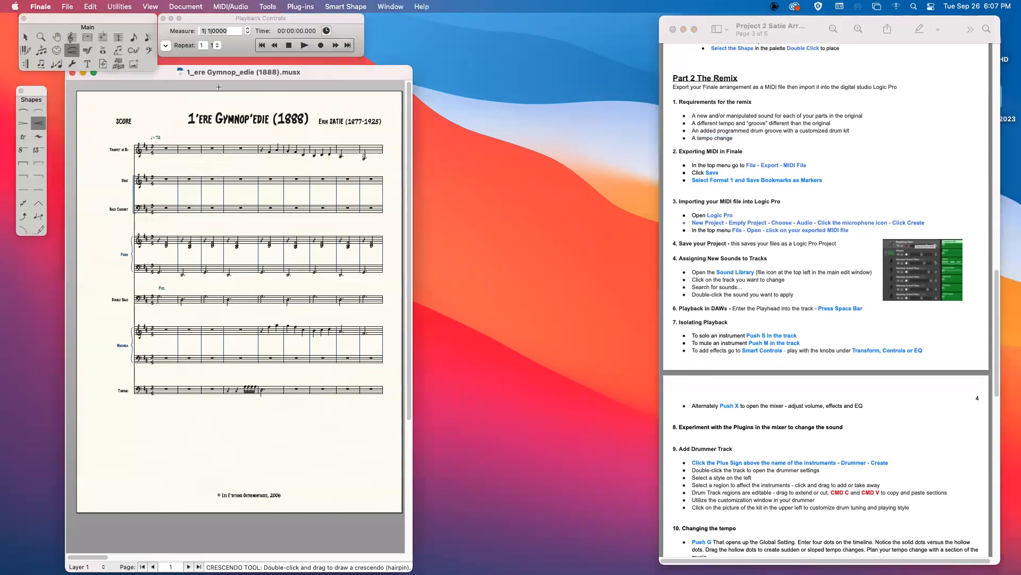
drag(335, 75, 337, 78)
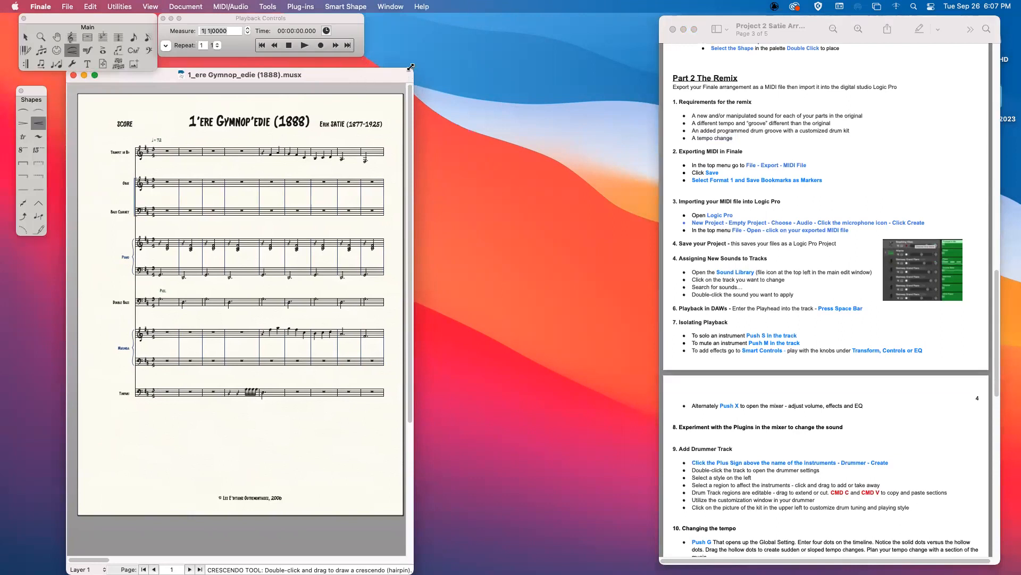
drag(411, 67, 407, 78)
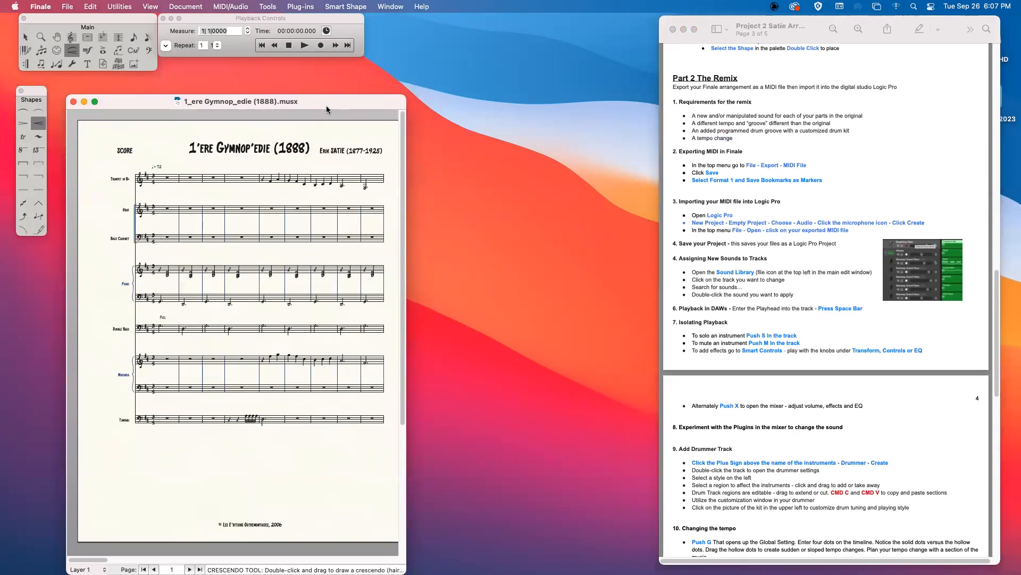
drag(346, 86, 347, 85)
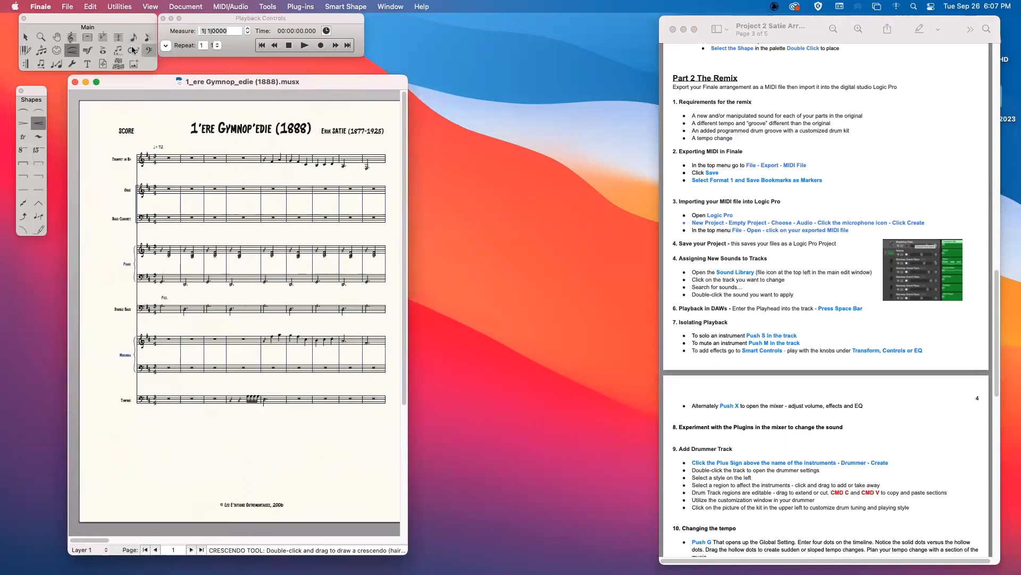
Export the score as MIDI file "1_ere Gymnop_edie (1888)" to the Project 2 folder, using Format 1 with bookmarks saved as markers.
click(67, 6)
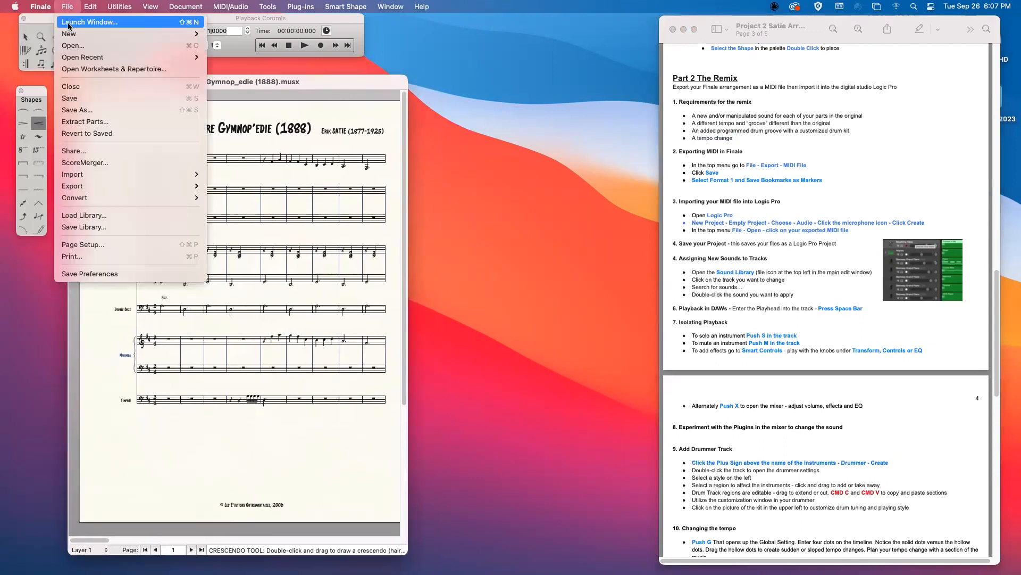
mouse_move(87, 191)
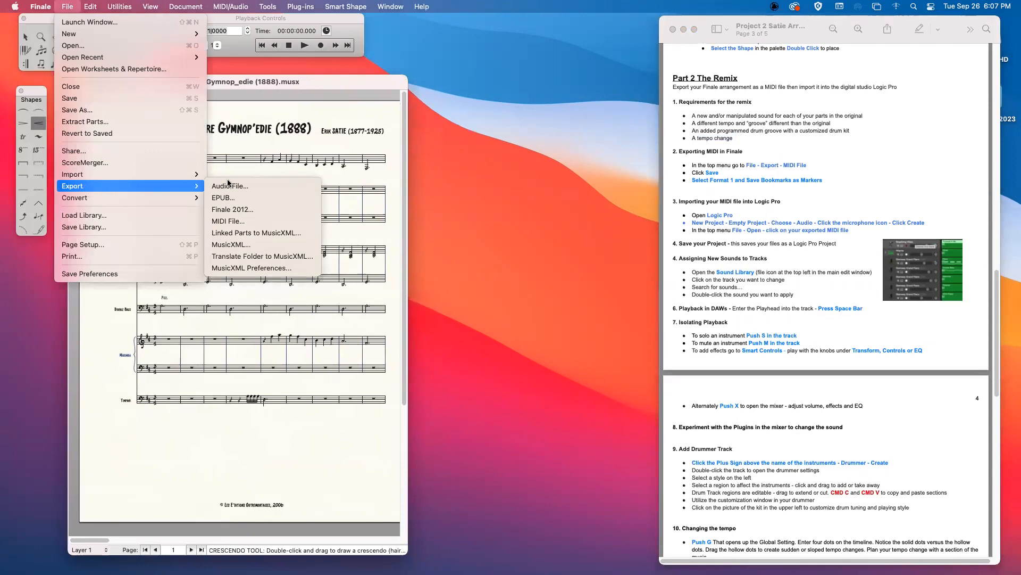
click(236, 220)
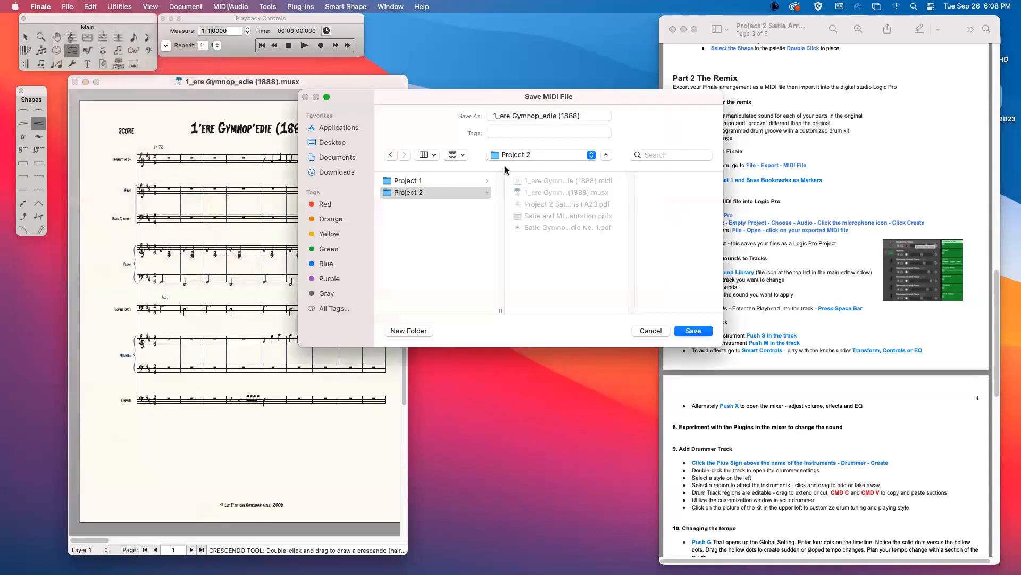
click(711, 331)
click(536, 276)
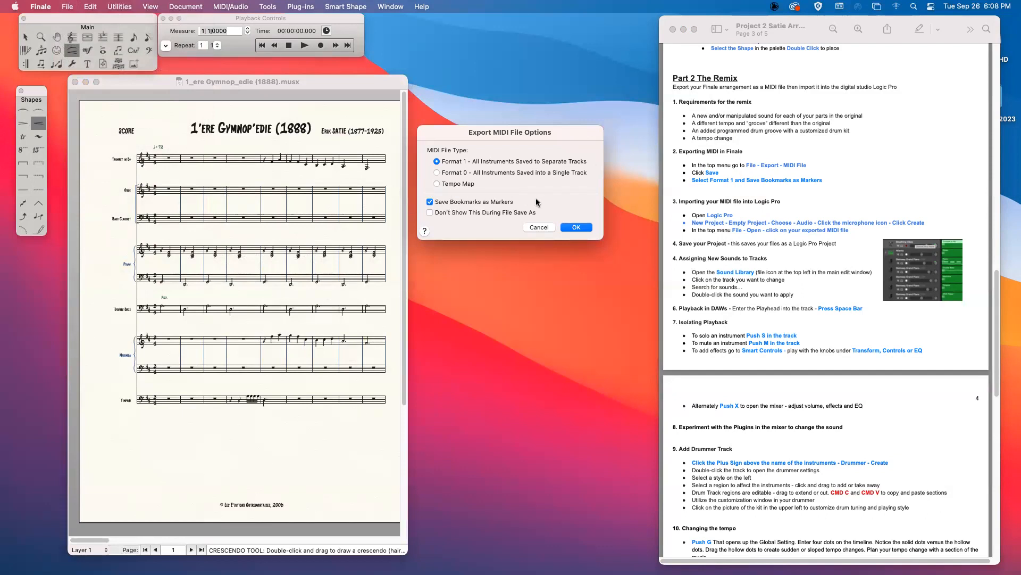
click(585, 228)
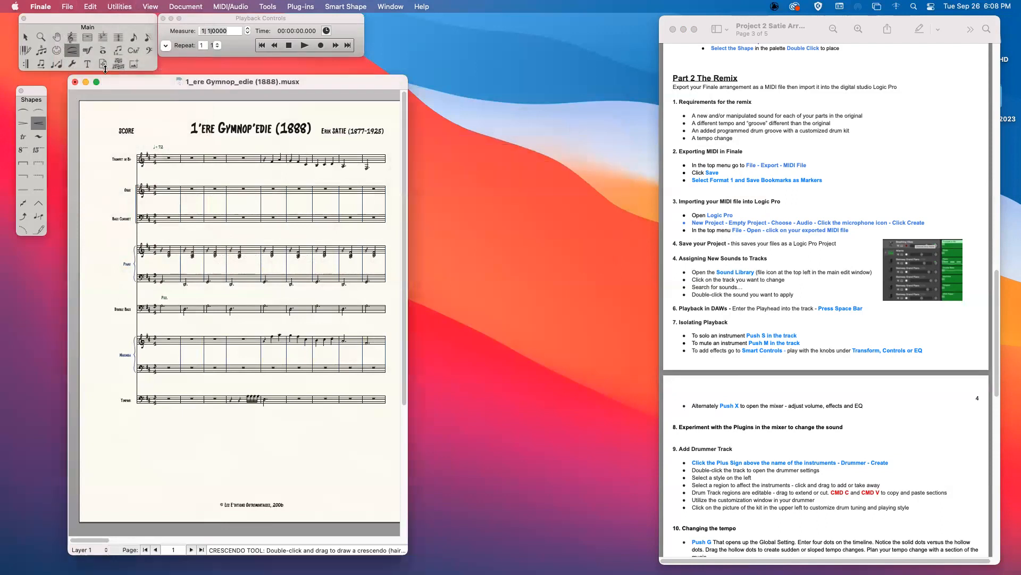
Minimize the Gymnopédie score window in Finale and switch to Logic Pro.
click(85, 81)
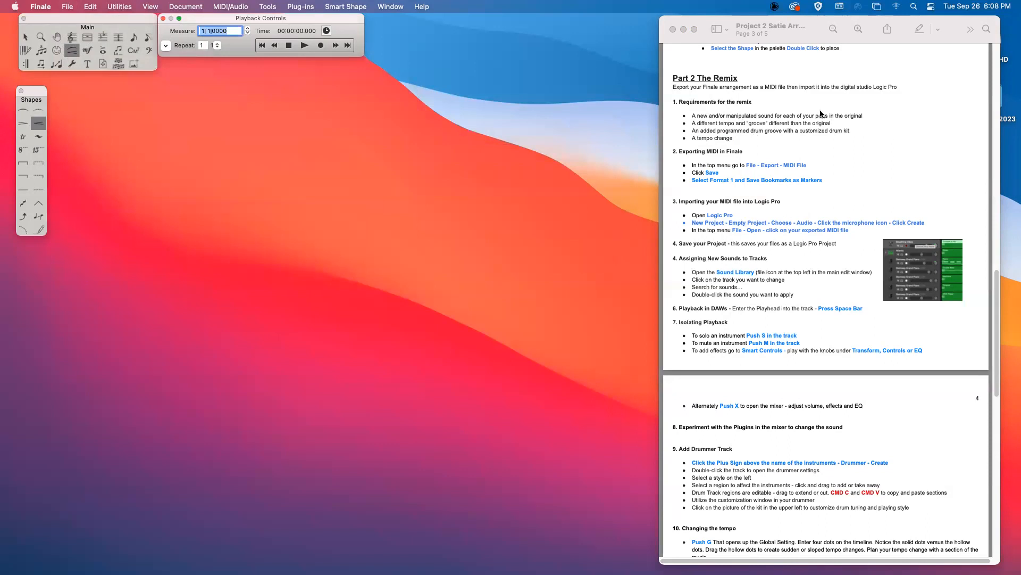
mouse_move(437, 571)
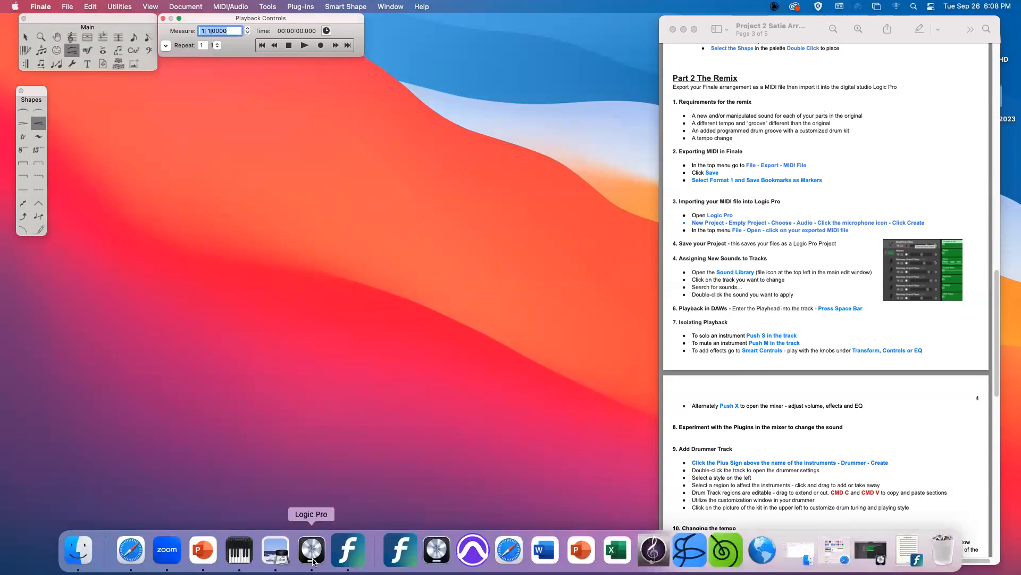
click(312, 553)
click(314, 552)
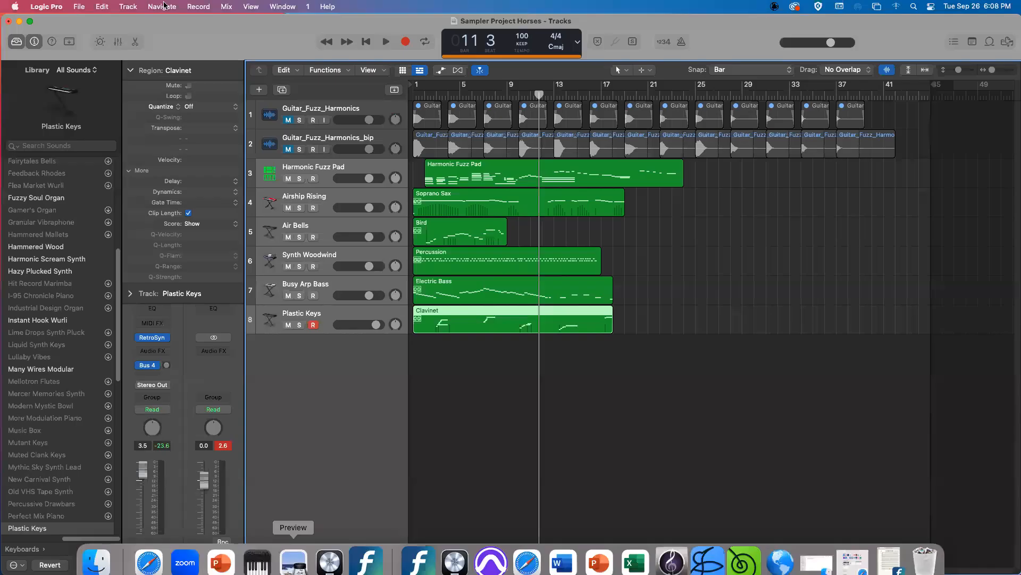
Start a new project, closing Sampler Project Horses without saving its changes.
click(80, 6)
click(84, 23)
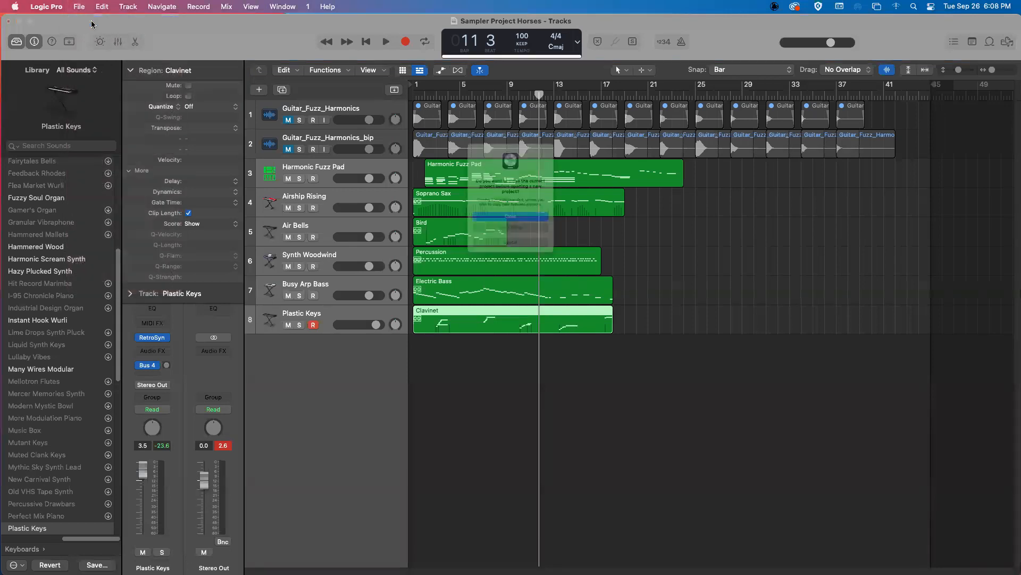
click(518, 233)
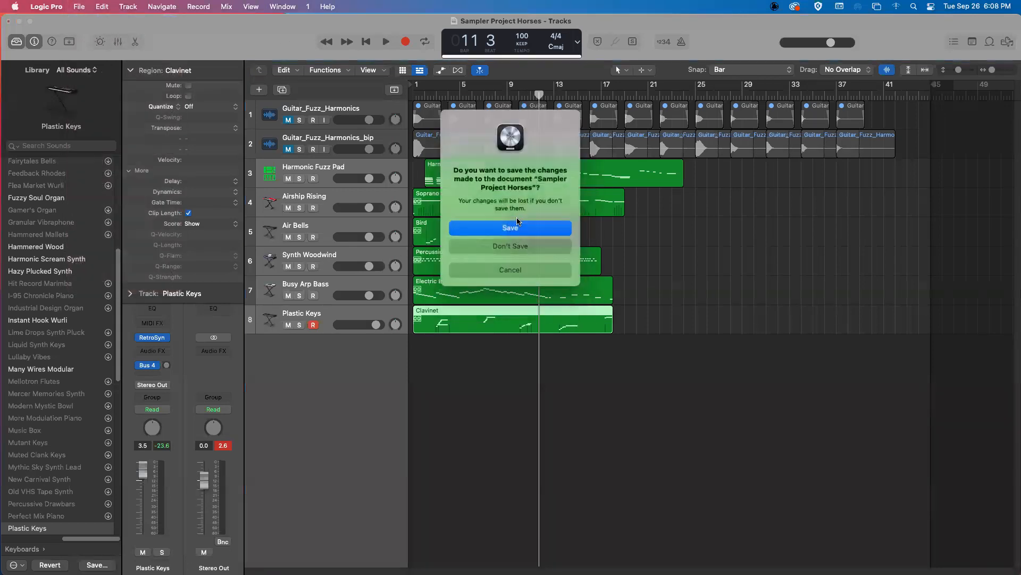
click(512, 246)
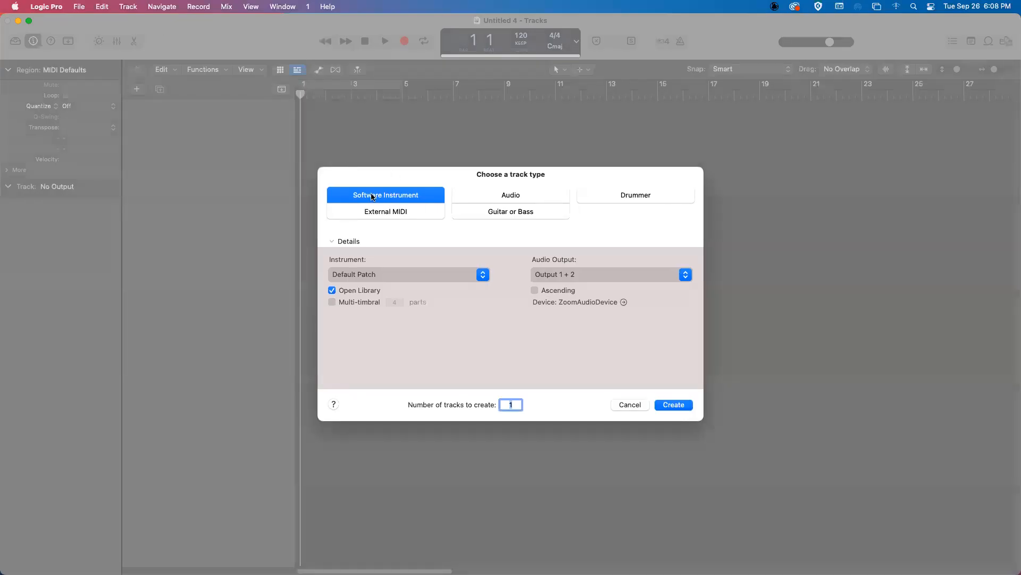
Create one software instrument track with the default patch and narrow the project window to uncover the assignment instructions.
click(673, 410)
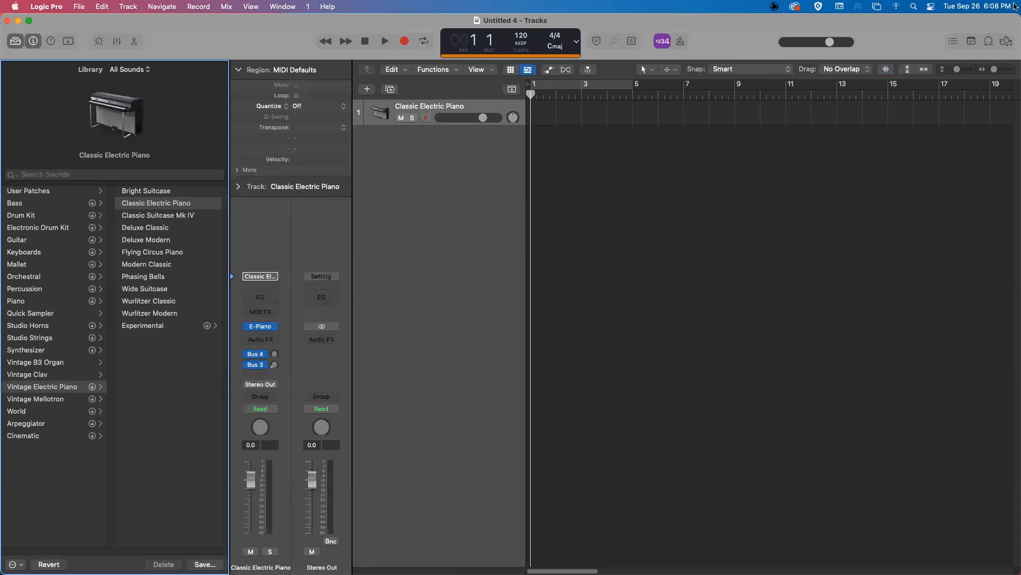
drag(1014, 20, 657, 11)
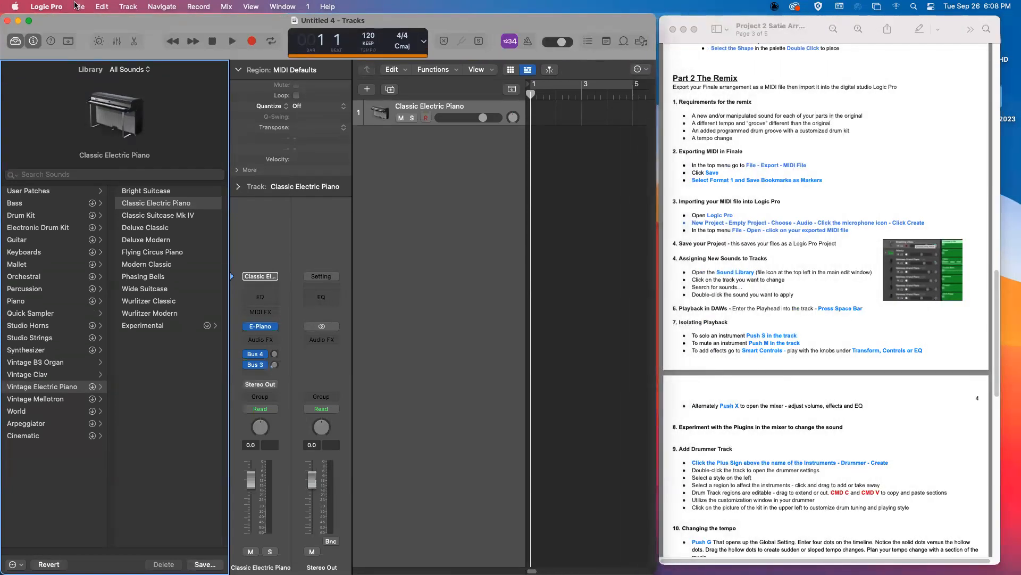
Open MIDI file "1_ere Gymnop_edie (1888)" from the Desktop's MUS 172 Fall 2023 > Project 2 folder, closing the current project and using 24 fps.
click(84, 6)
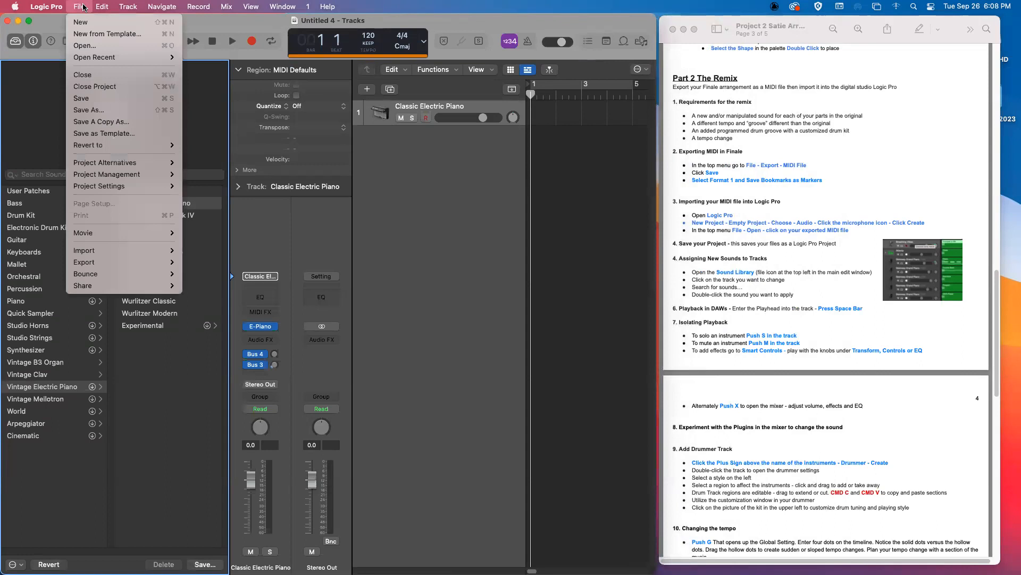
click(83, 46)
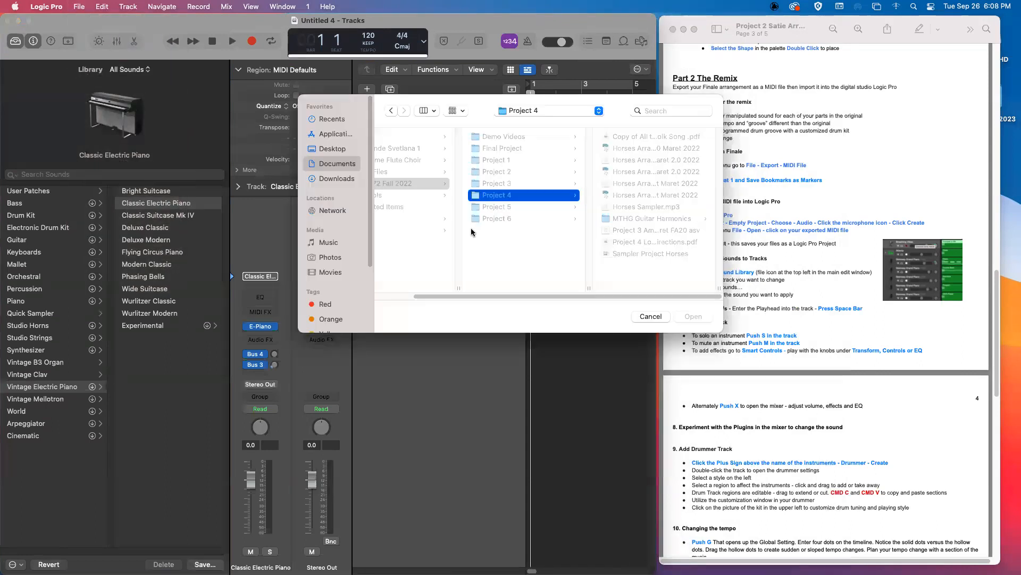
drag(471, 296, 395, 297)
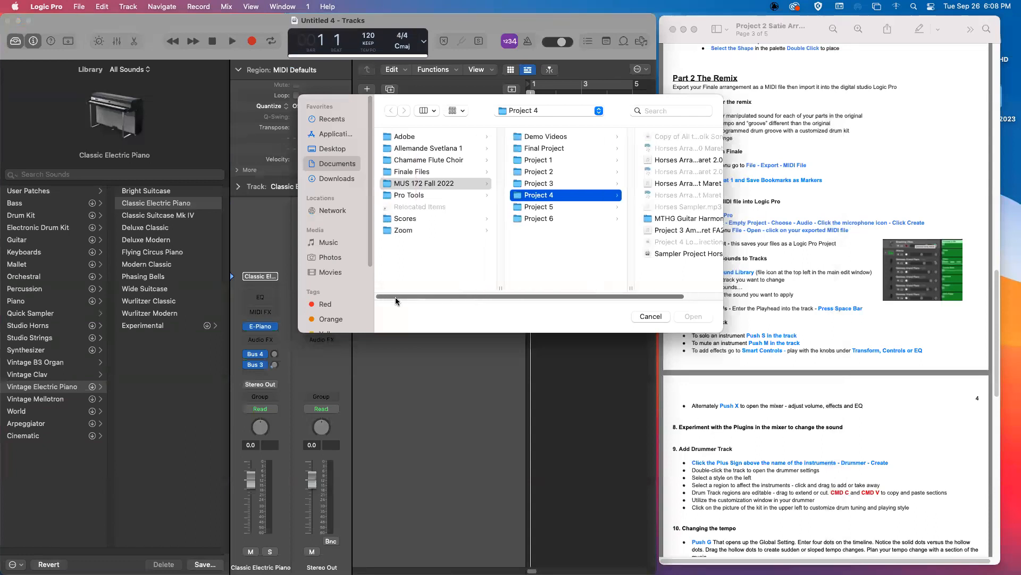
click(330, 148)
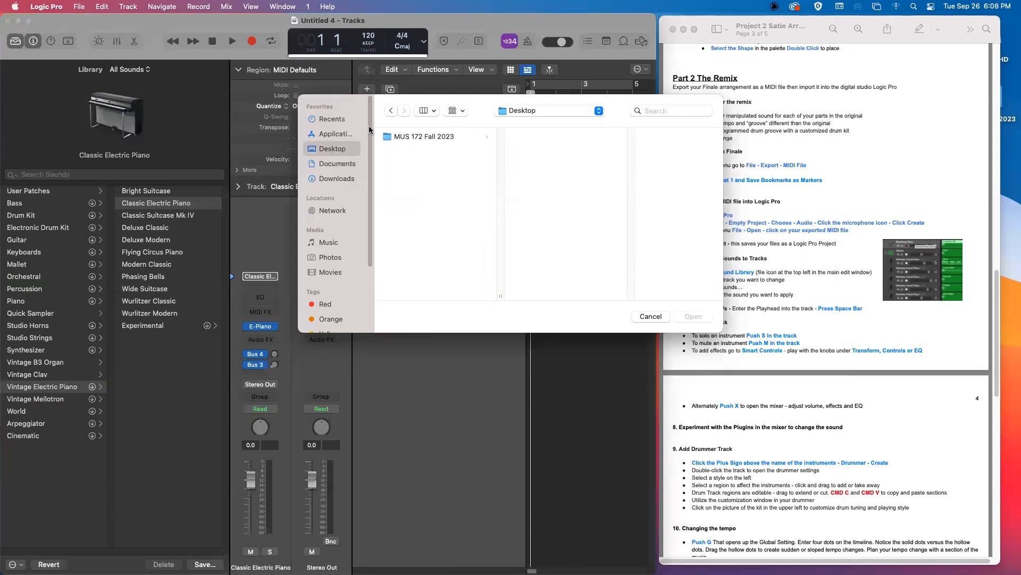
click(414, 137)
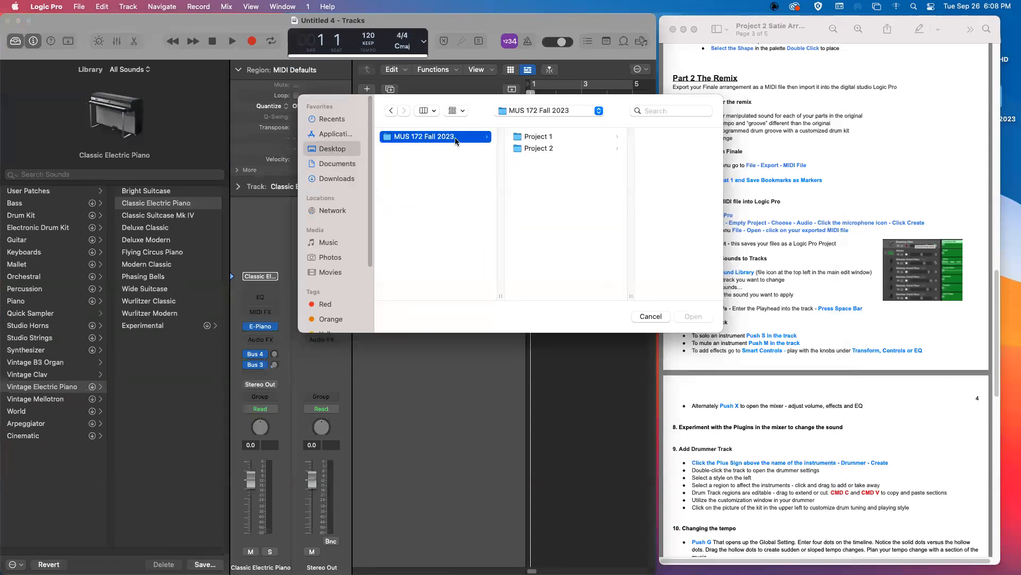
click(540, 149)
click(653, 139)
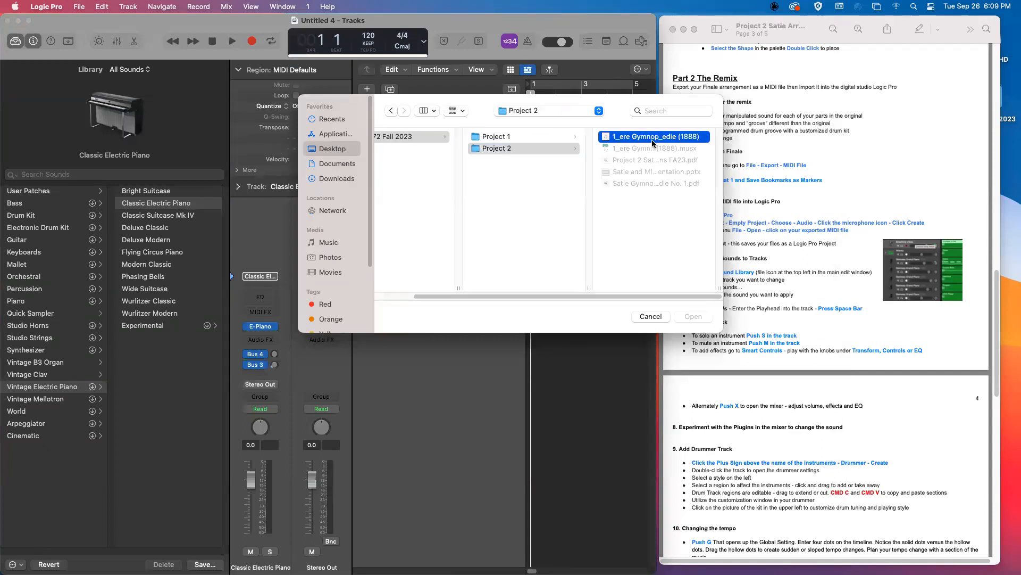
scroll(630, 240, down, 3)
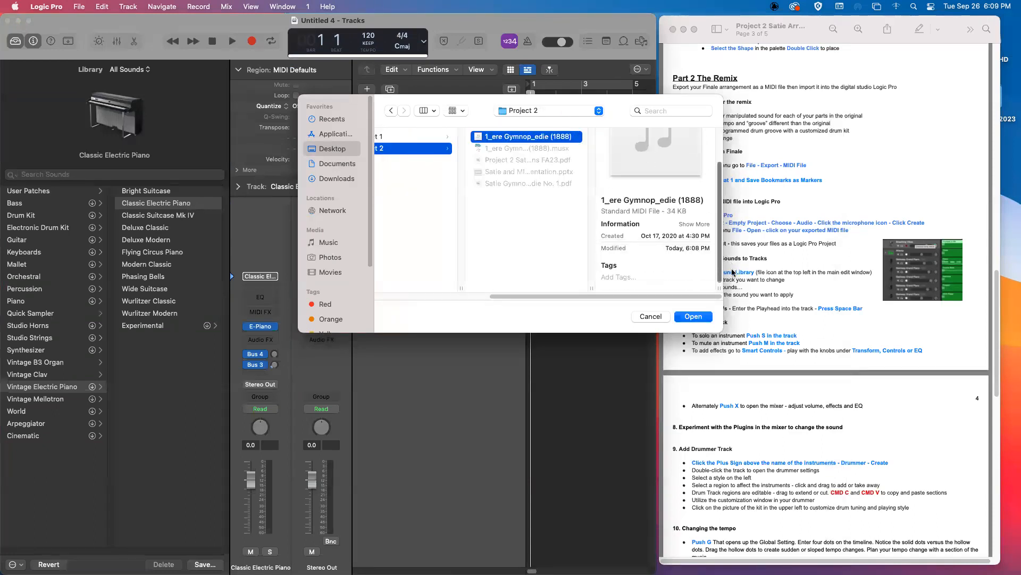
scroll(636, 160, up, 3)
click(693, 316)
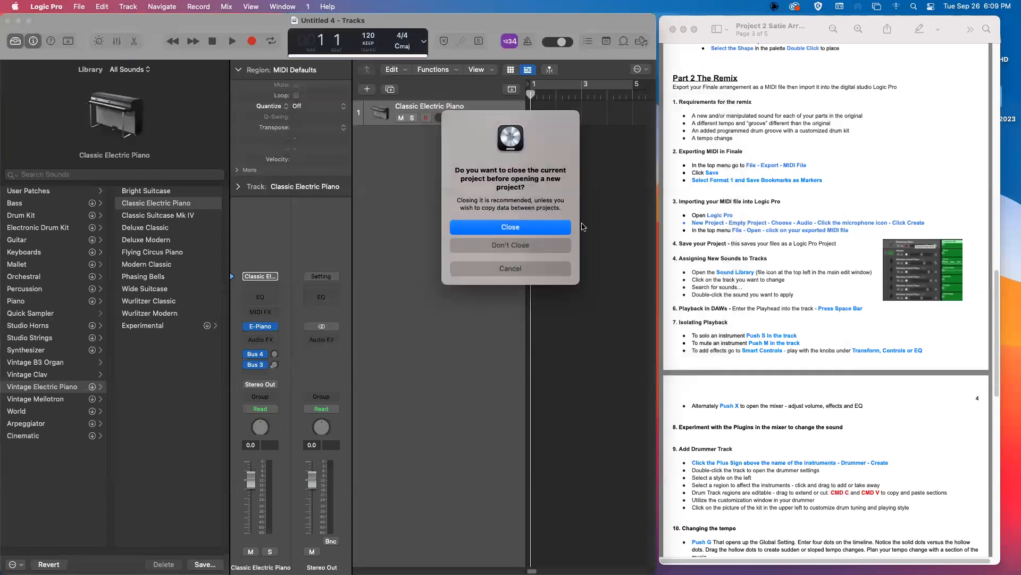
click(528, 229)
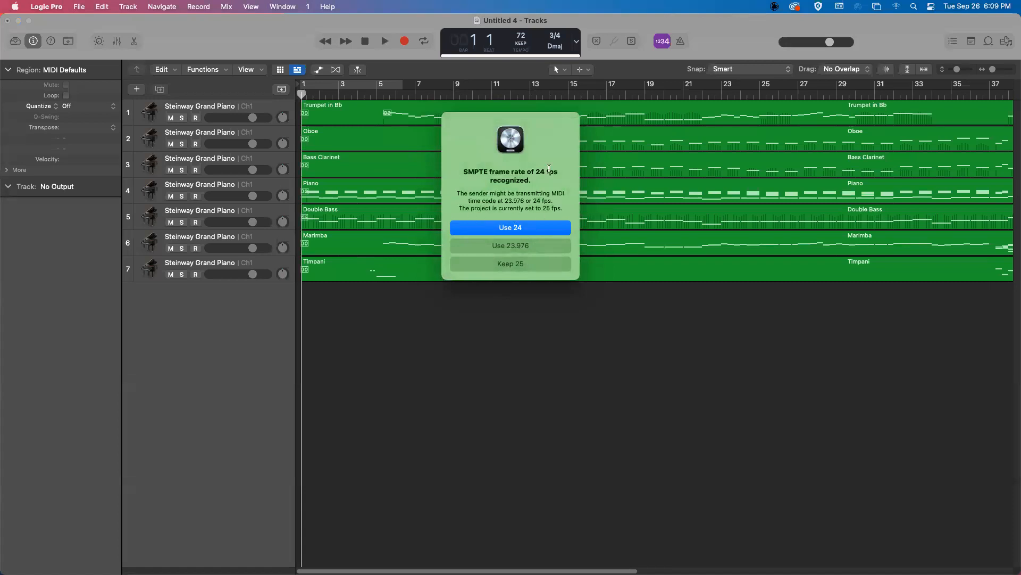
click(505, 231)
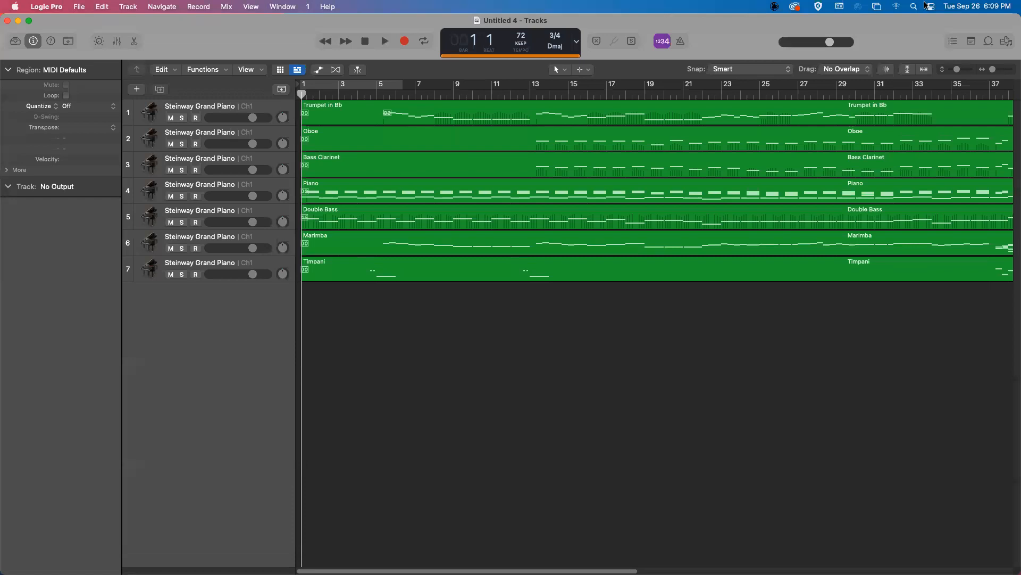
Narrow the project window and select the Trumpet in Bb, Oboe and Bass Clarinet tracks one after another.
drag(1014, 17, 796, 17)
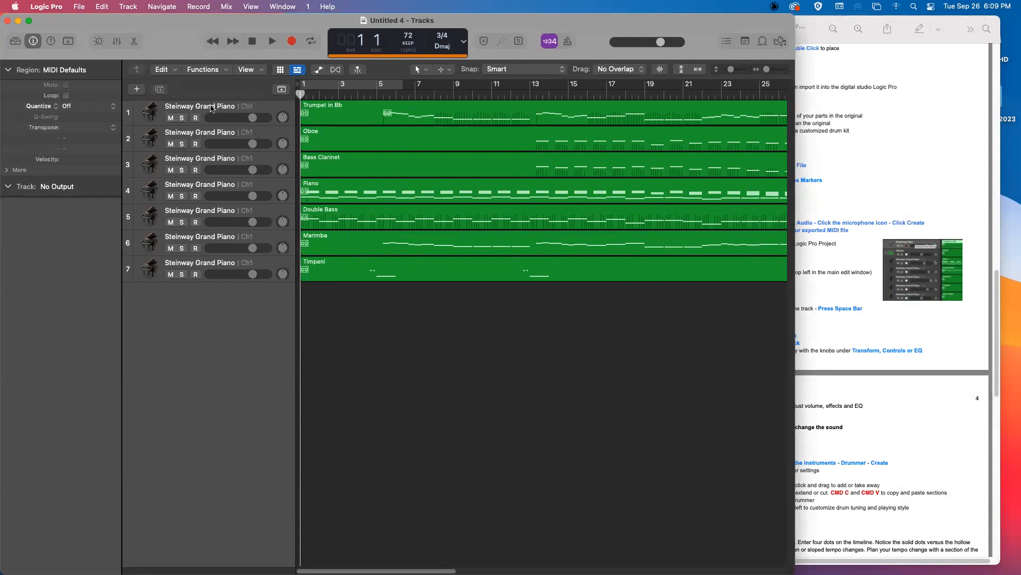
click(178, 109)
click(180, 138)
click(180, 162)
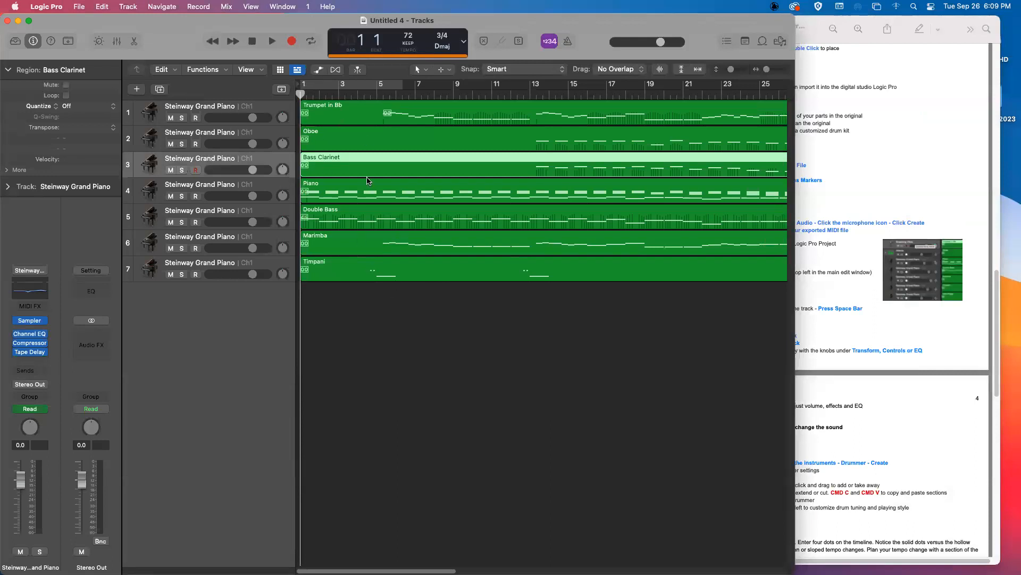
Play the imported arrangement from the beginning, pause briefly, and continue listening until measure 7.
key(space)
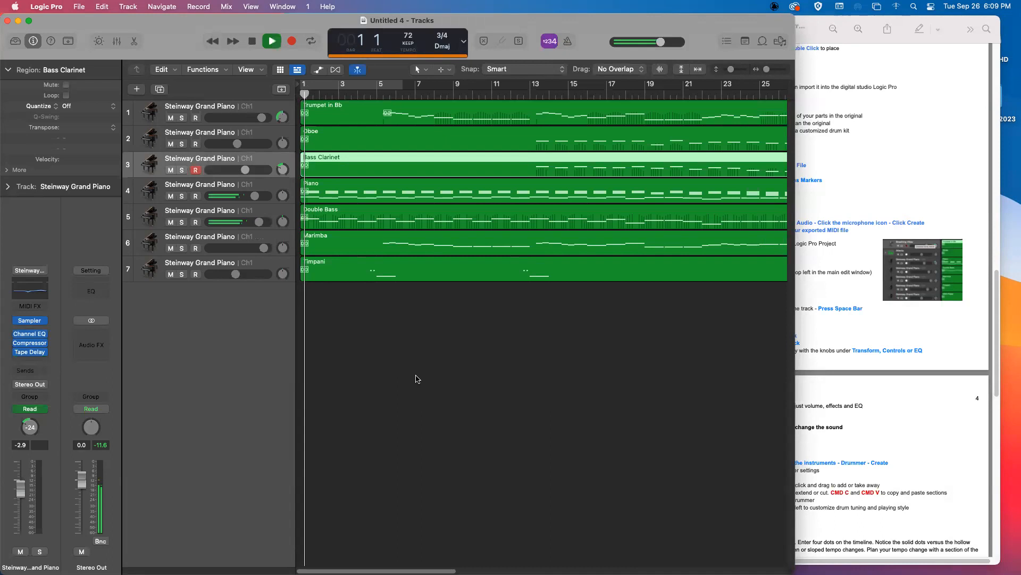
key(space)
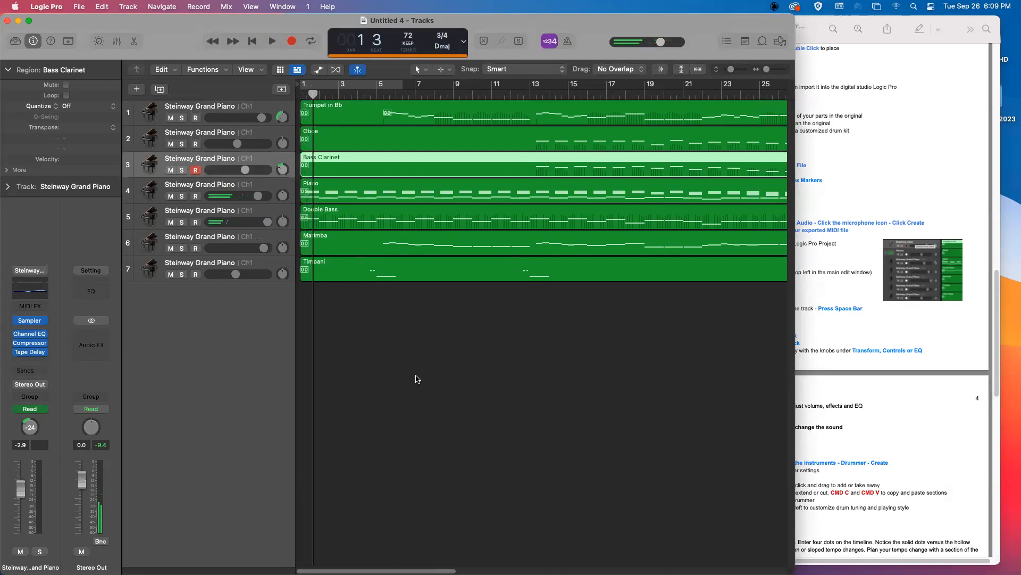
key(space)
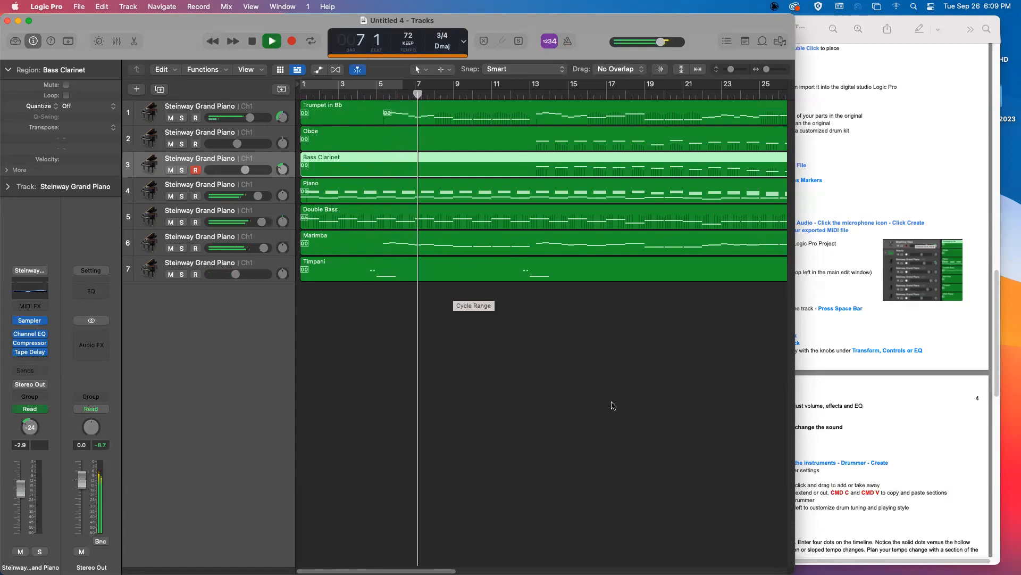
key(space)
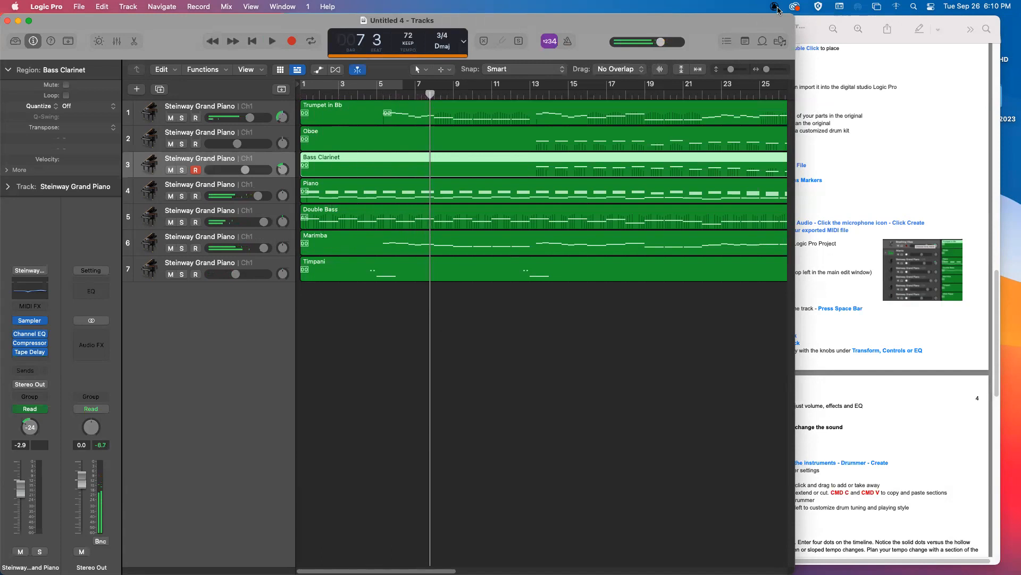
Narrow the project window beside the assignment instructions and show the sound Library.
drag(795, 15, 661, 6)
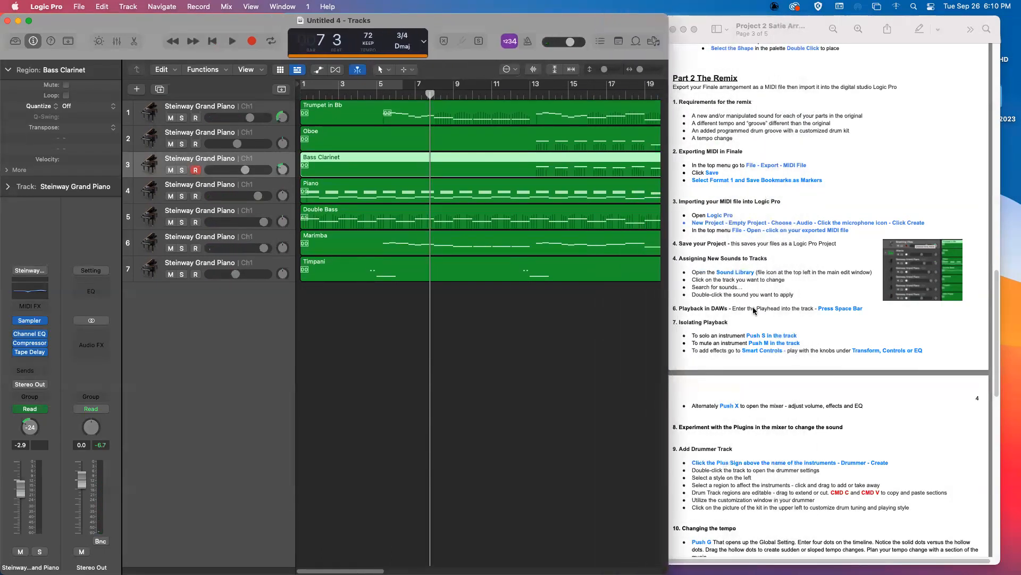
scroll(752, 248, down, 4)
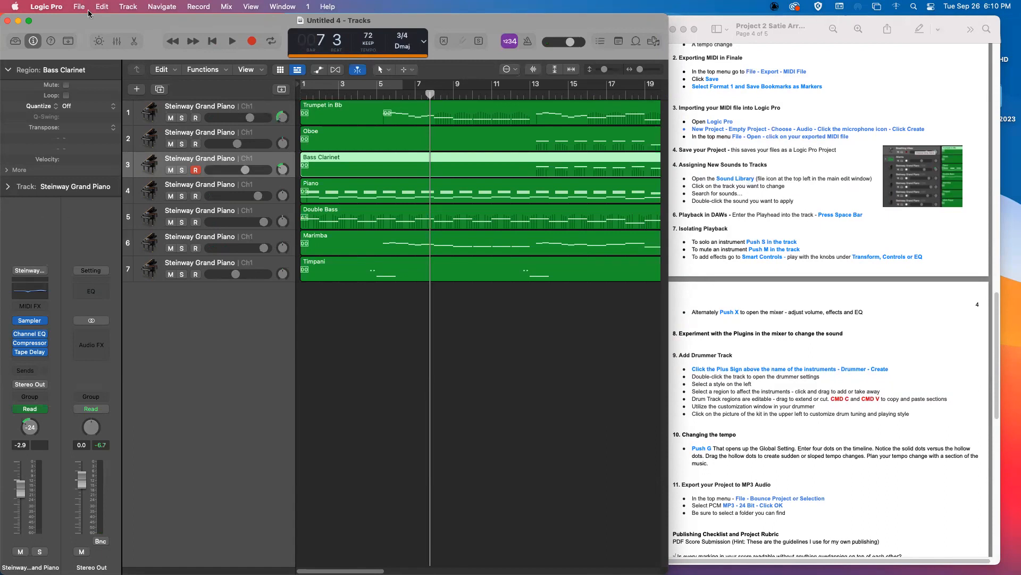
click(15, 42)
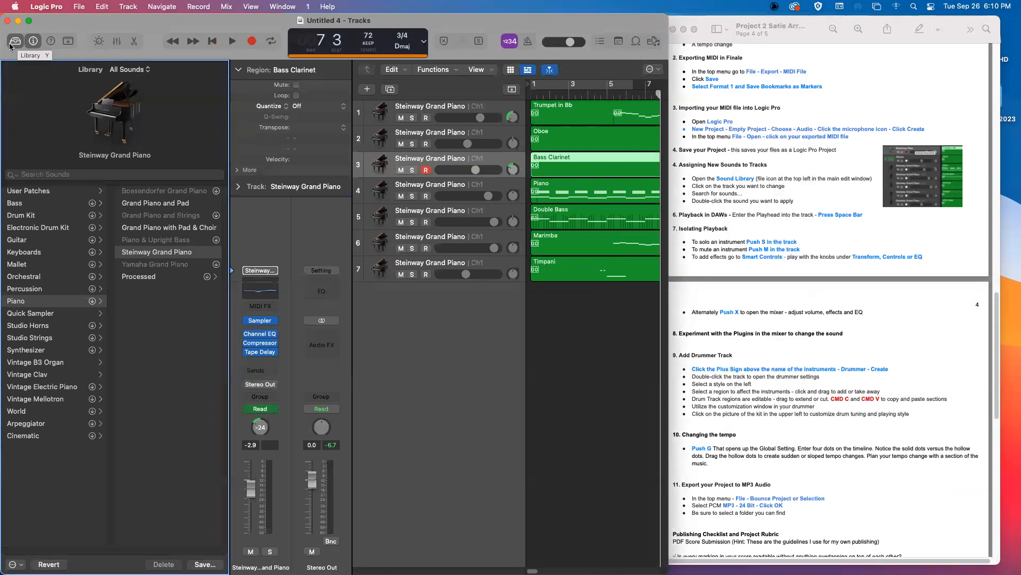
click(15, 40)
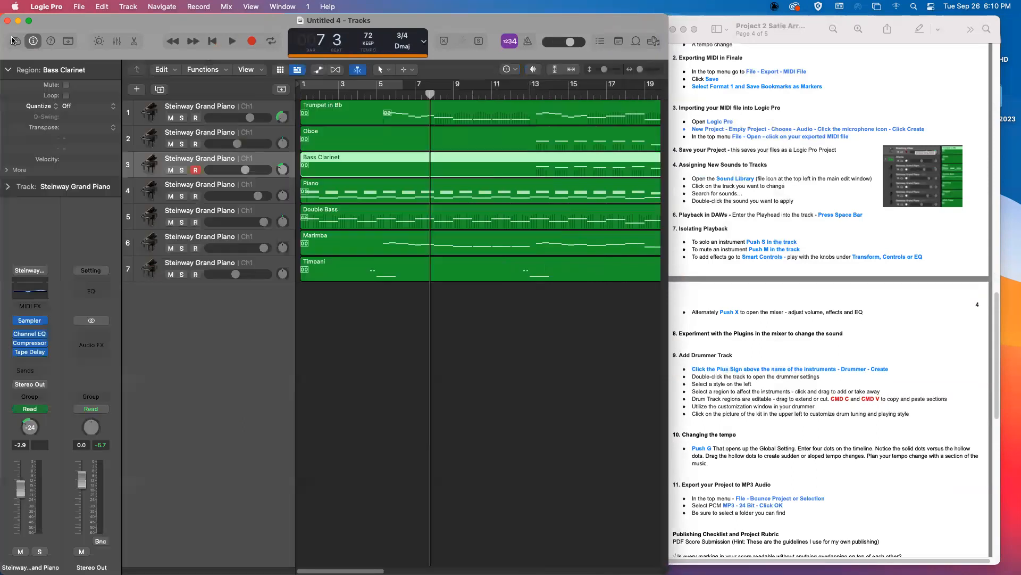
click(14, 41)
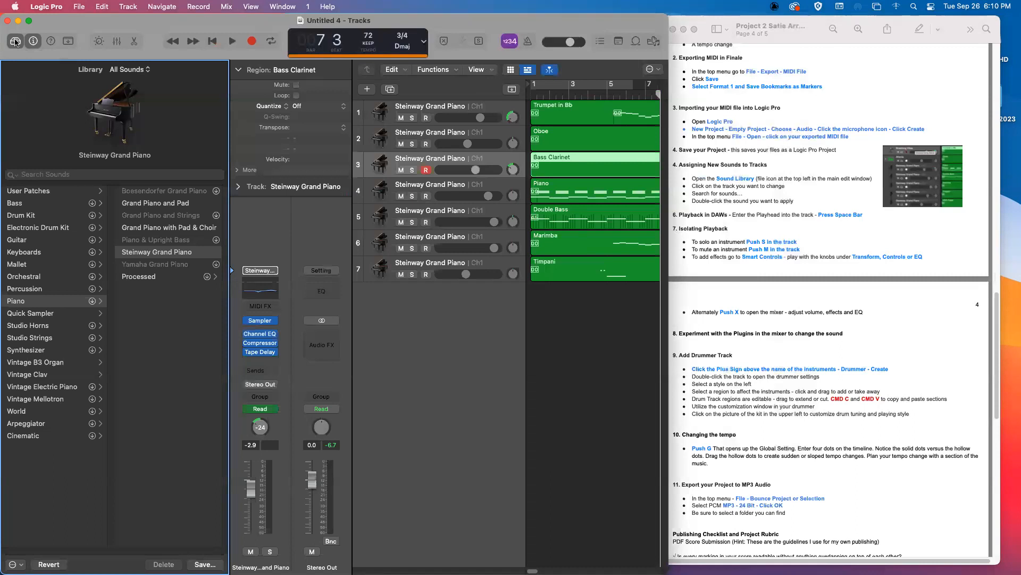
click(15, 41)
click(15, 41)
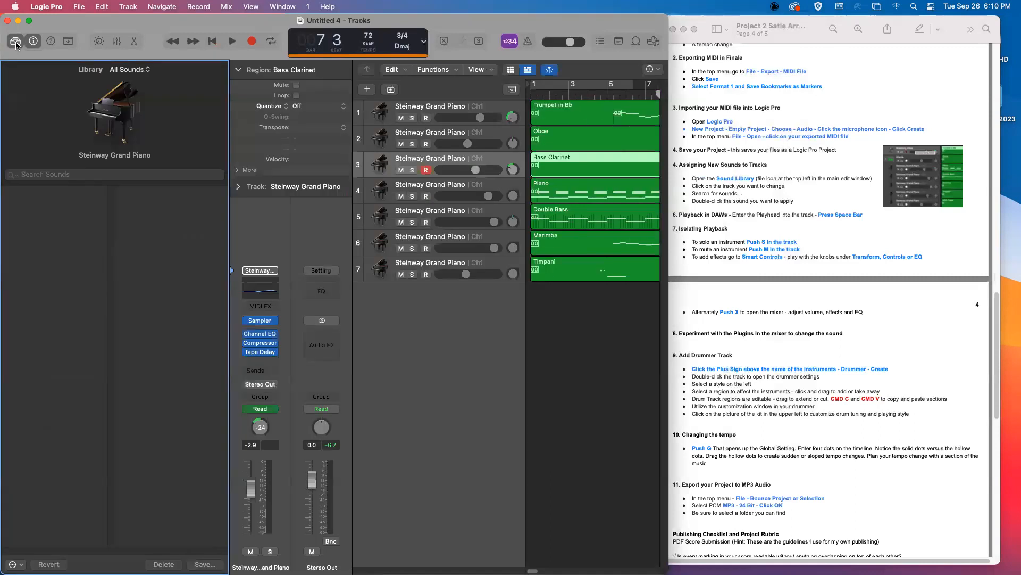
Select the Trumpet in Bb track, widen the project window slightly and move the instructions document clear of it.
click(438, 109)
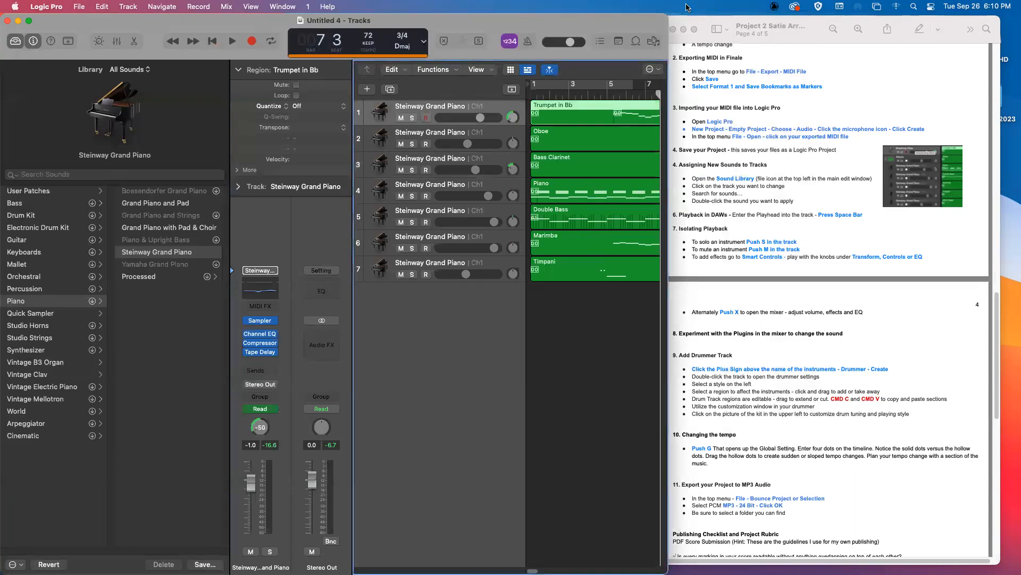
drag(665, 16, 742, 15)
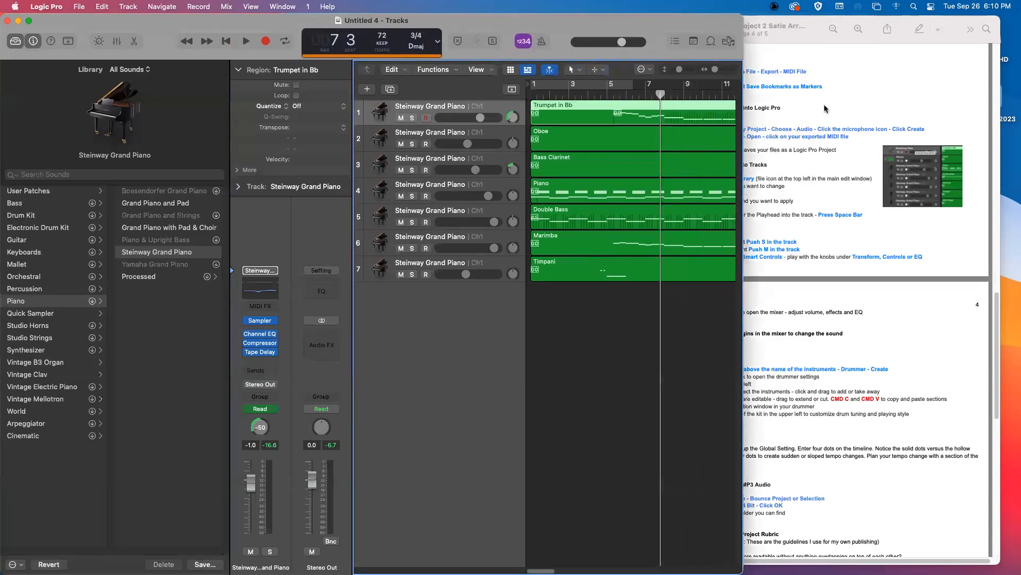
drag(824, 22, 890, 27)
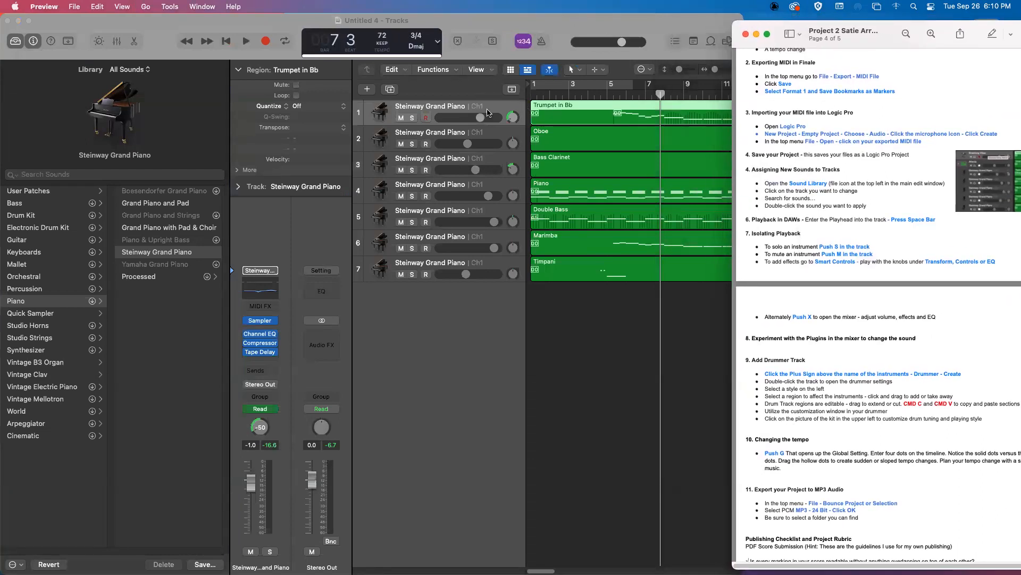
Select the tracks one after another from Trumpet in Bb through Oboe, Bass Clarinet, Piano, Double Bass and Marimba to Timpani.
click(416, 107)
click(394, 148)
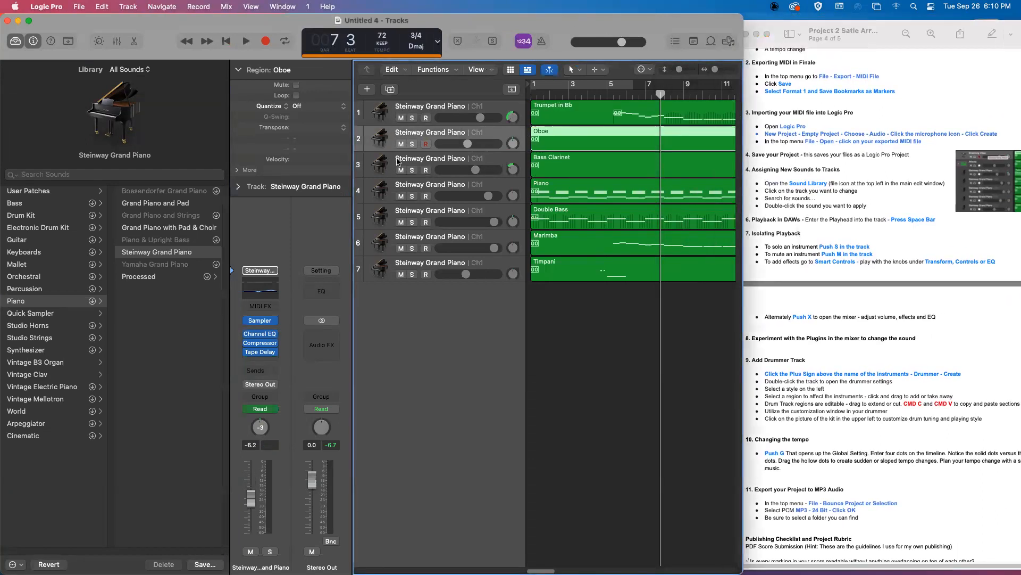
click(396, 161)
click(394, 189)
click(398, 212)
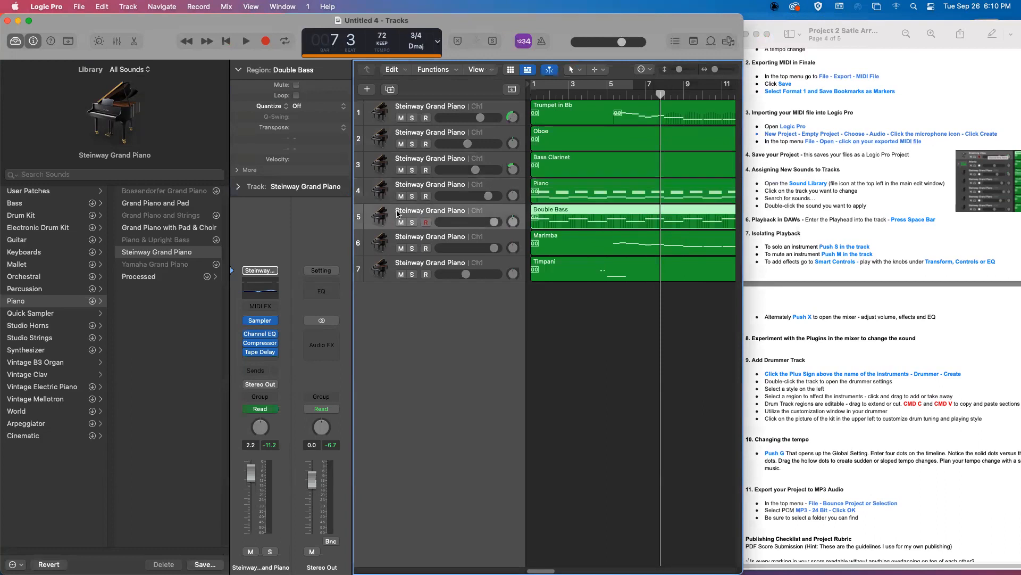
click(396, 240)
click(396, 266)
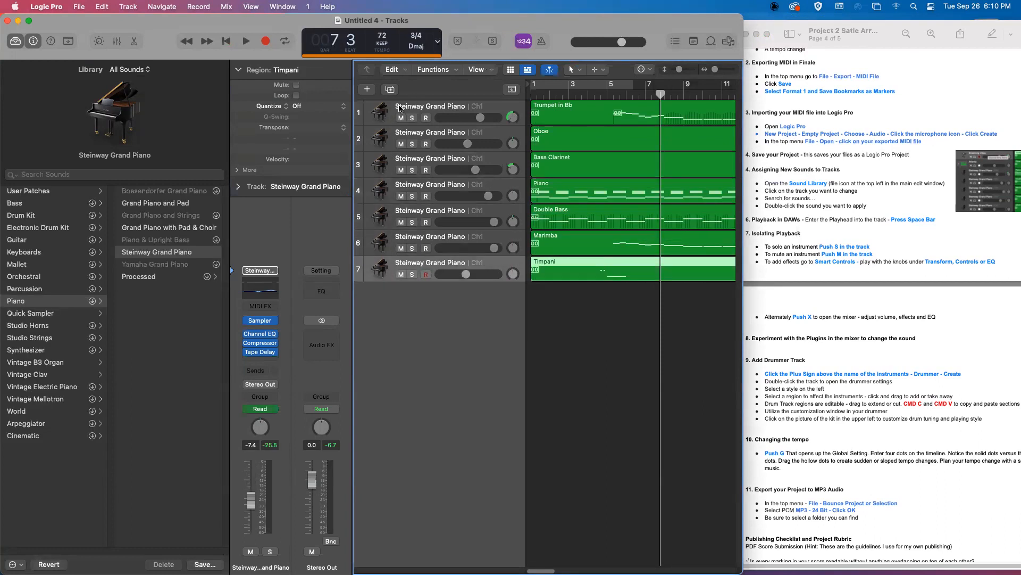
Search the sound Library for "Moon" and assign Moon Glitters to the Trumpet in Bb track.
click(400, 109)
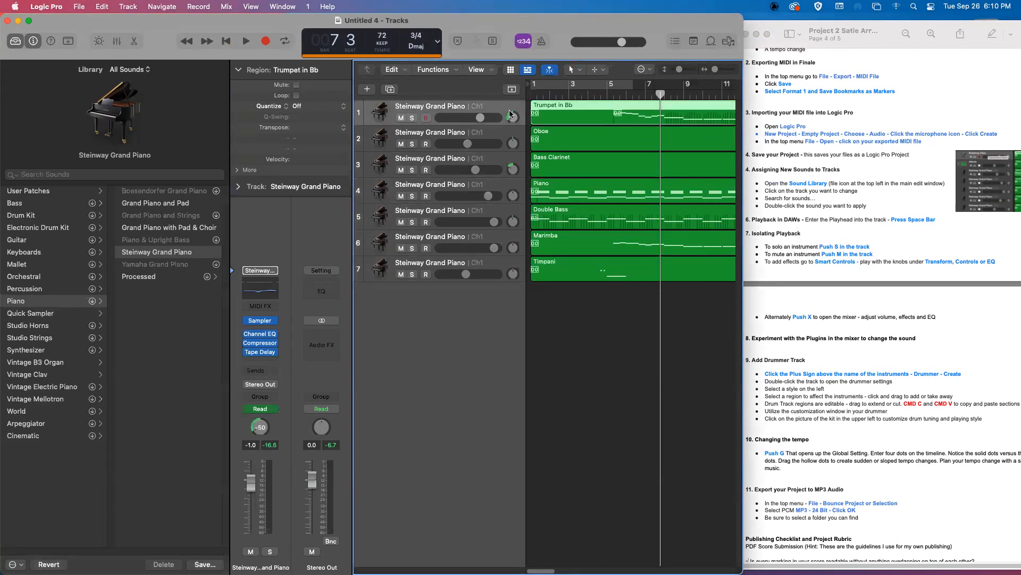
click(48, 176)
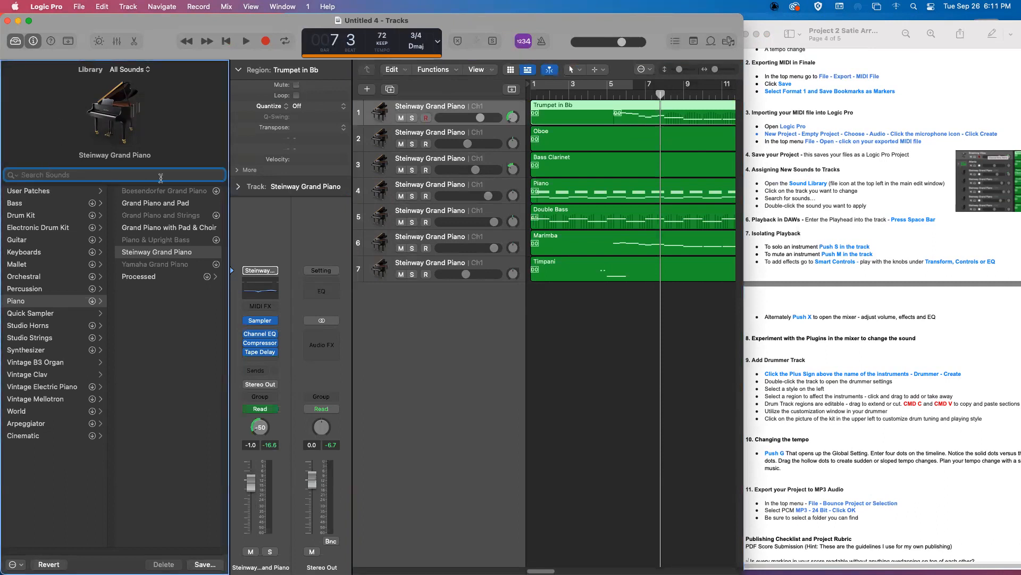
text(Moo)
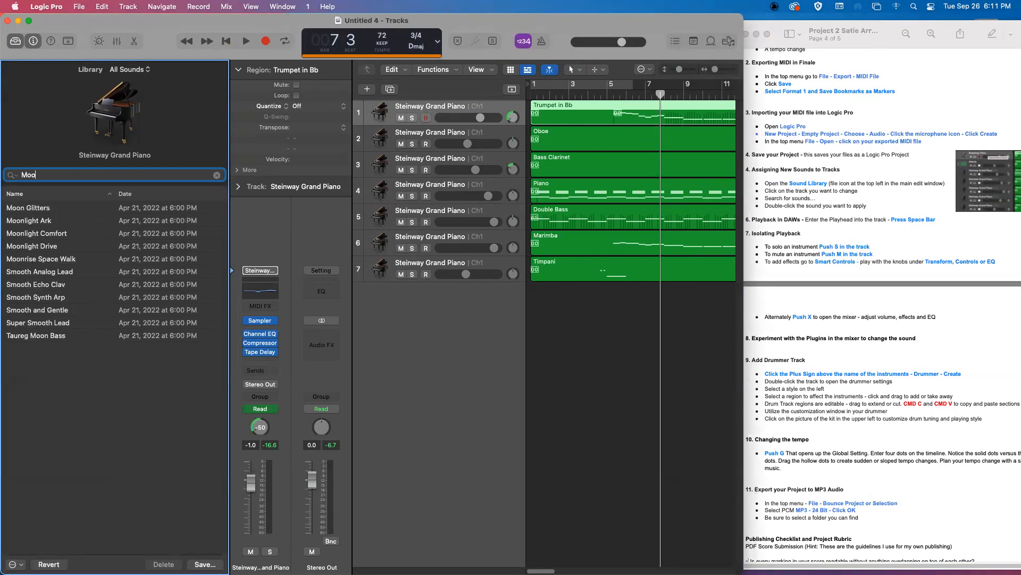
text(n)
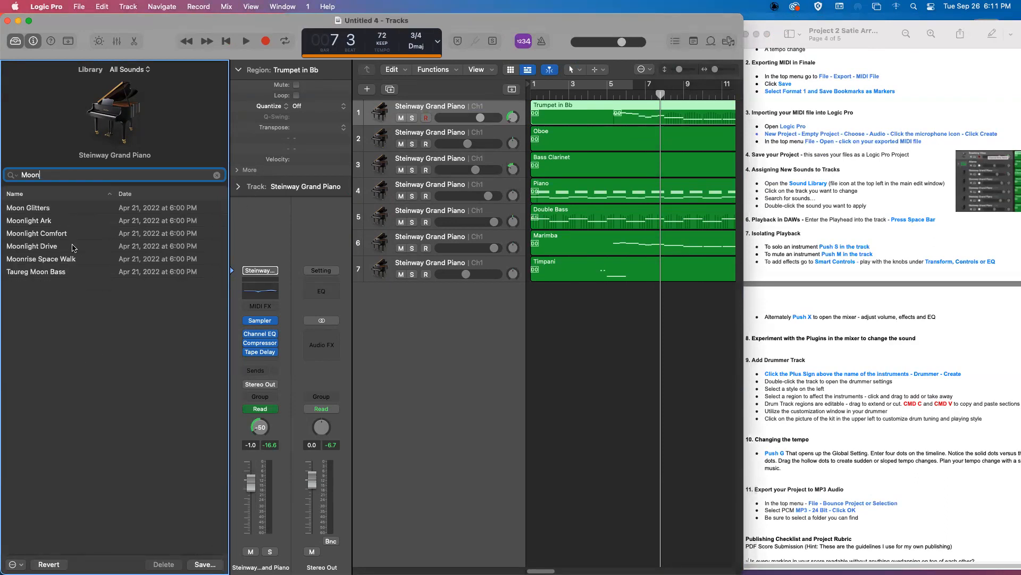
click(37, 208)
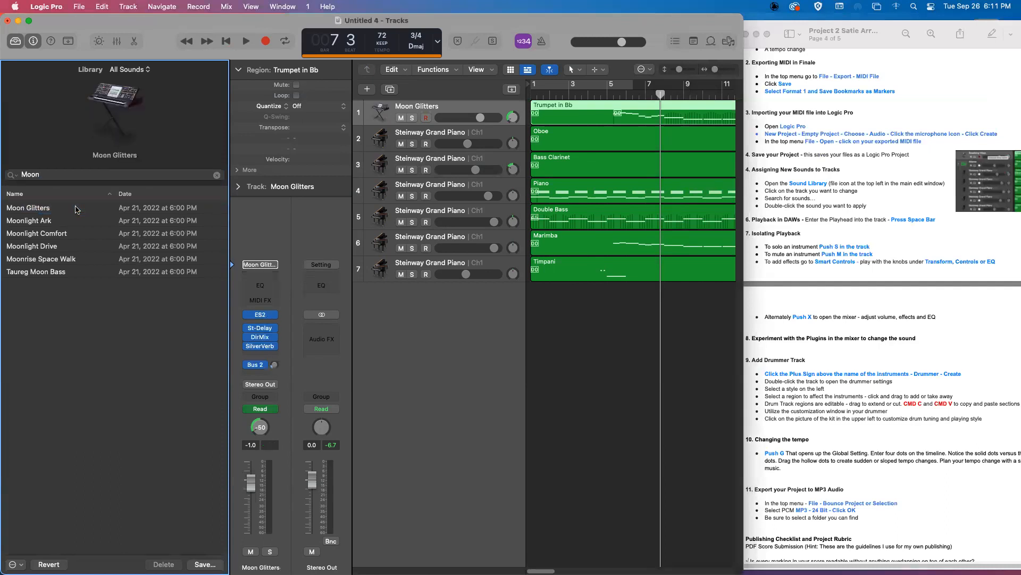
double_click(33, 209)
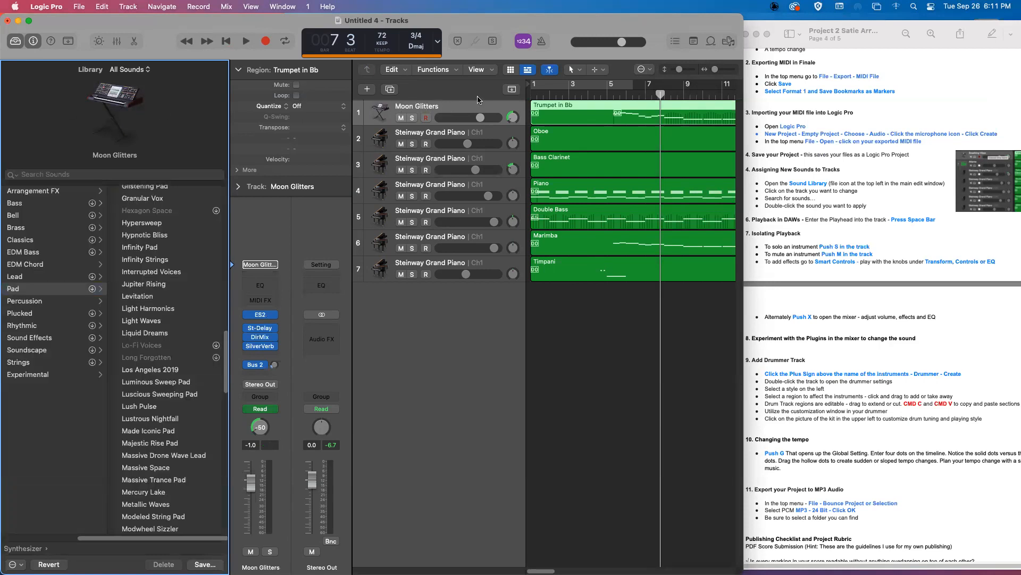
Toggle solo and mute on the Trumpet in Bb track and leave it soloed.
click(413, 117)
click(413, 117)
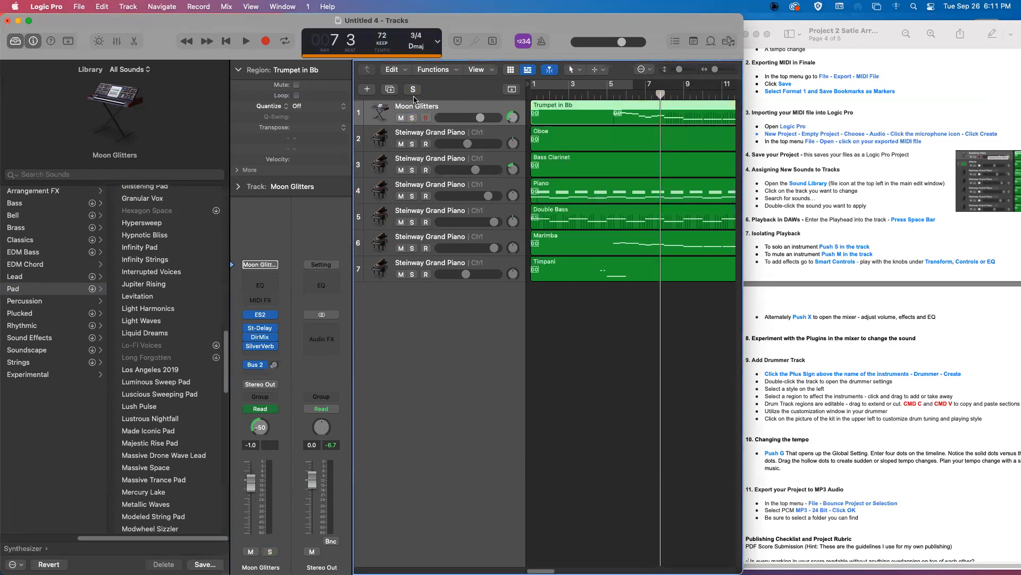
click(412, 121)
click(413, 121)
click(402, 118)
click(401, 118)
click(413, 118)
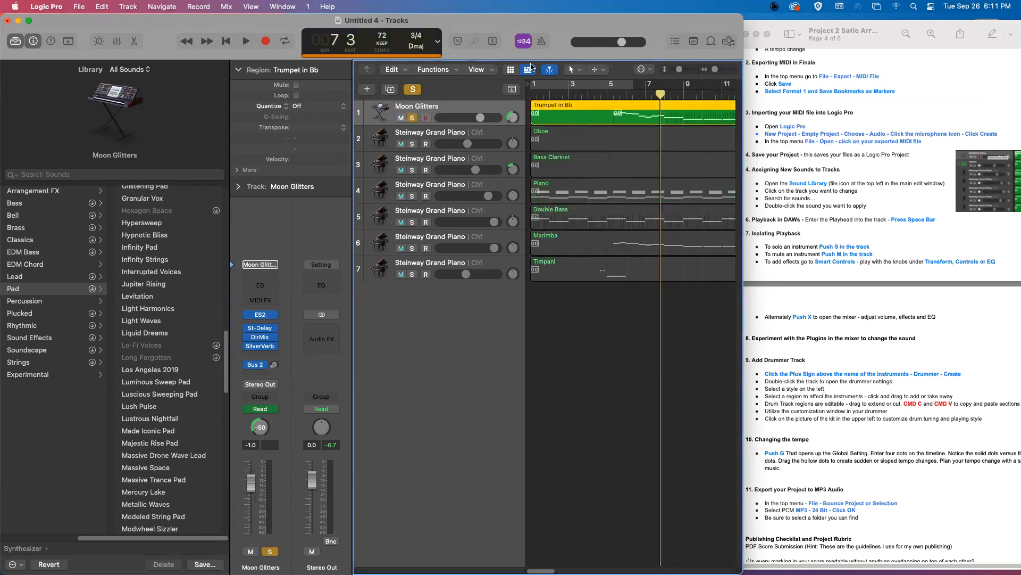
drag(661, 95, 580, 99)
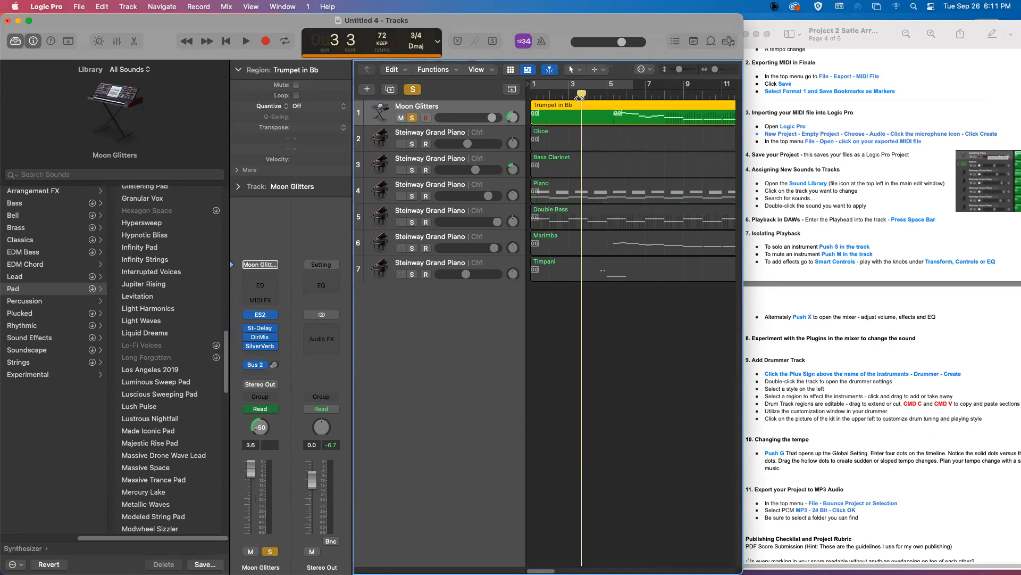
click(617, 87)
click(607, 96)
drag(607, 95, 673, 91)
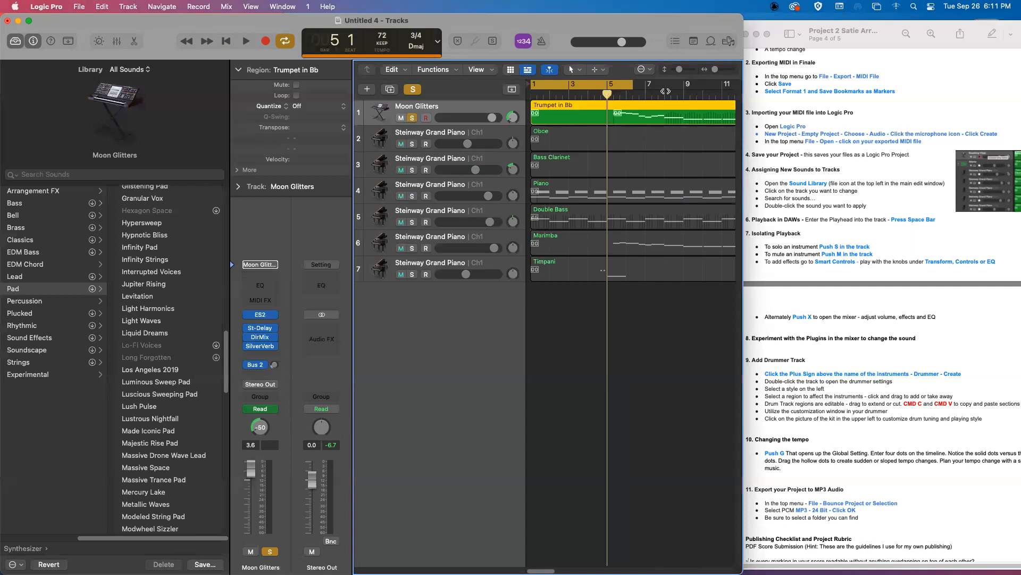
key(space)
key(space)
click(558, 88)
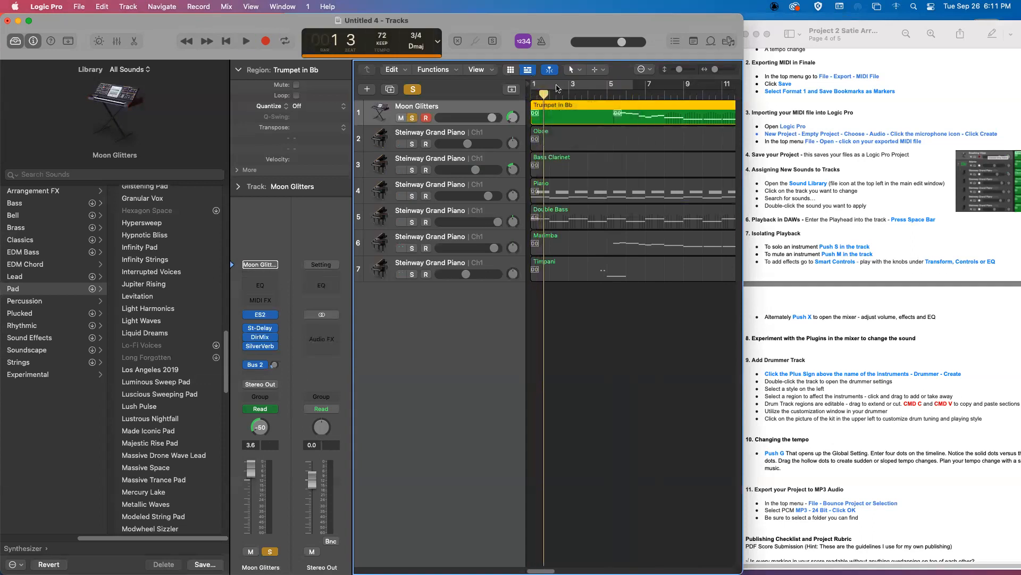
Play the soloed Trumpet in Bb track from measure 5 and stop at measure 11.
click(612, 95)
key(space)
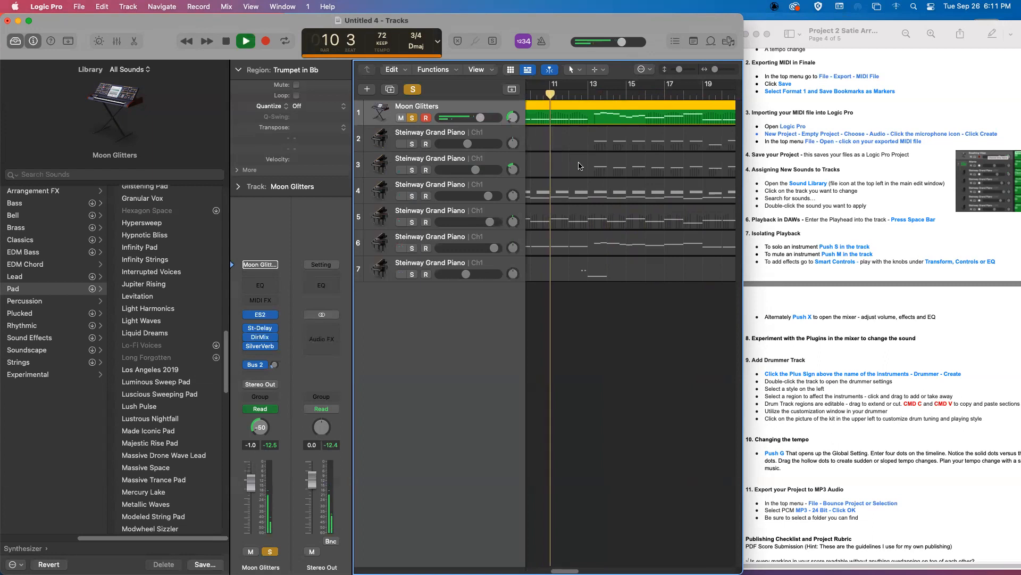
key(space)
Search the sound Library for "Moon" and assign Moonrise Space Walk to the Oboe track.
scroll(631, 330, left, 7)
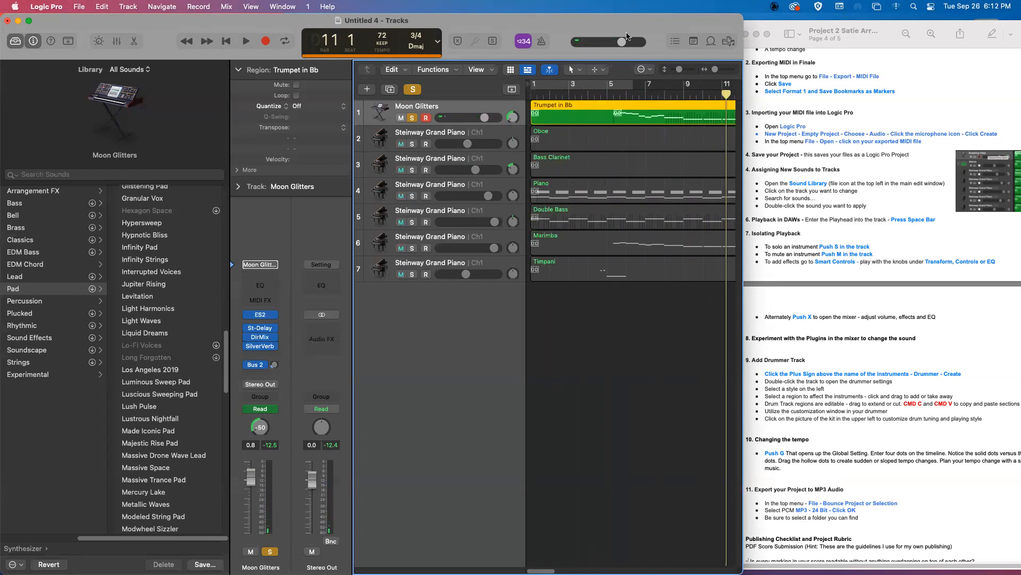
click(432, 132)
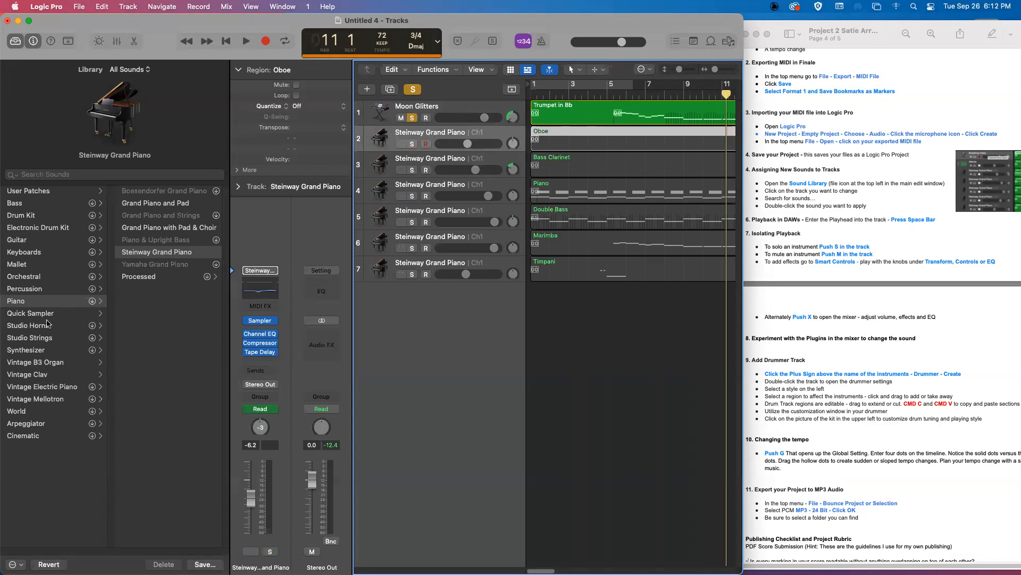
click(74, 174)
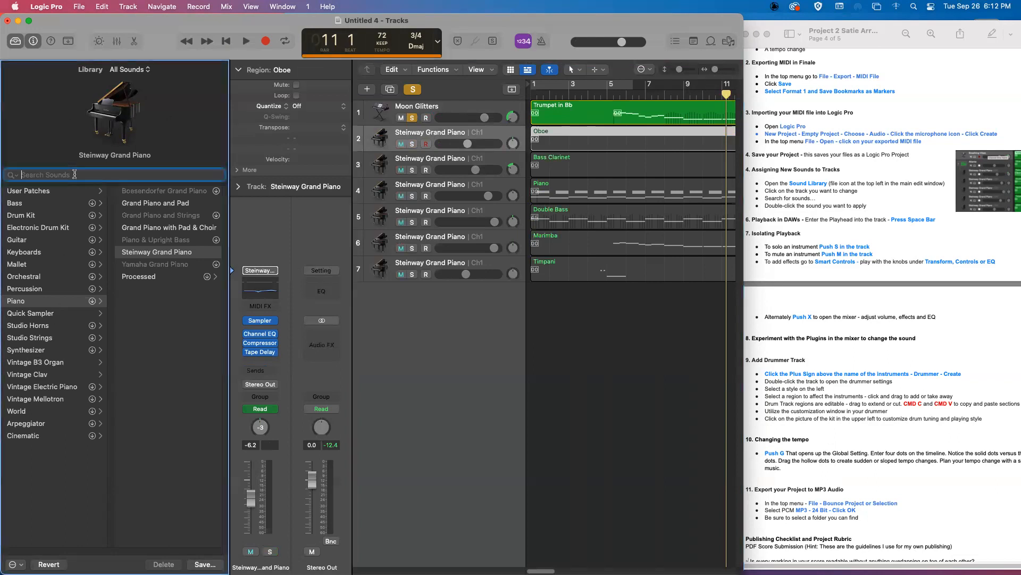
text(Moon)
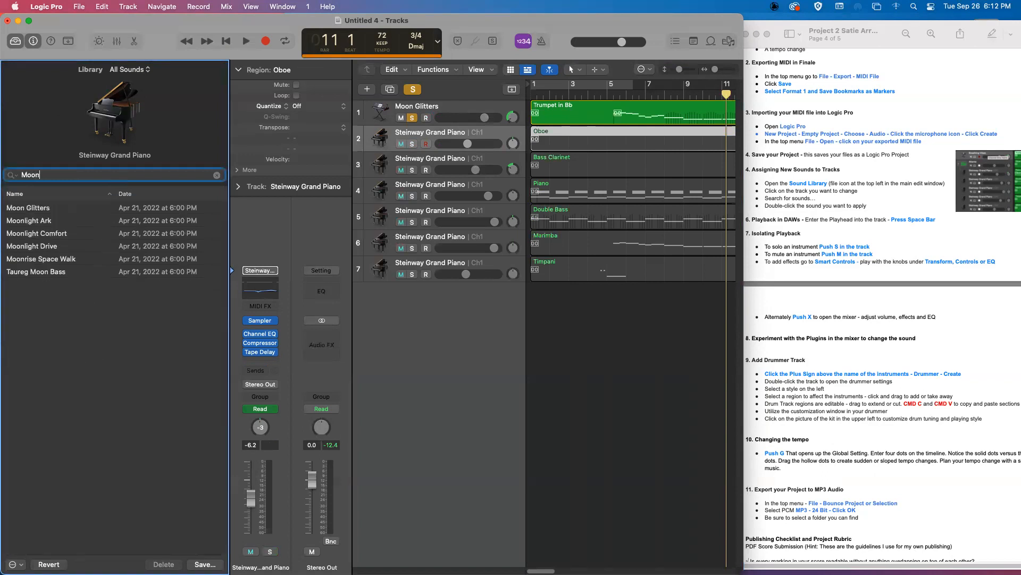
click(48, 259)
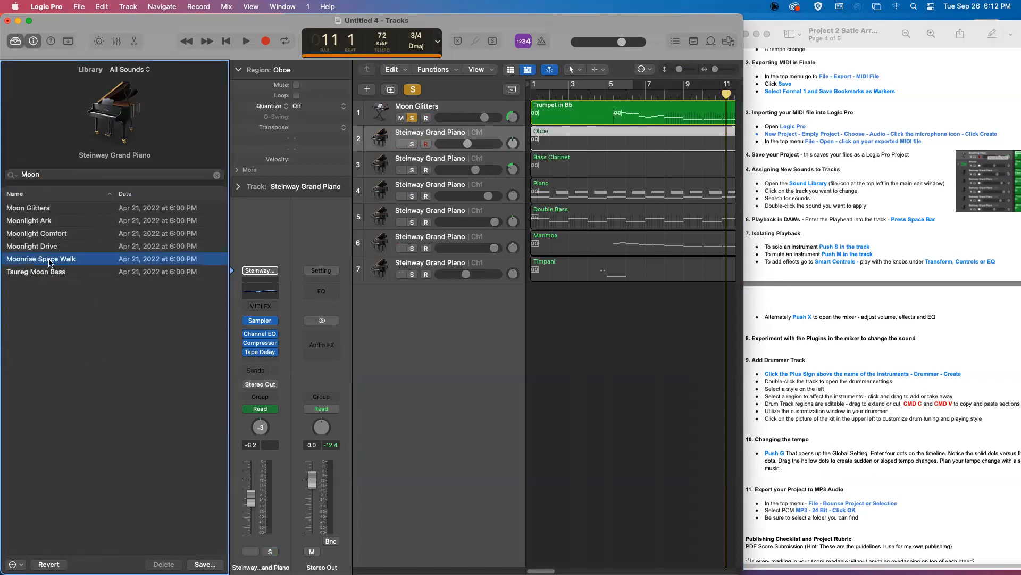
double_click(32, 262)
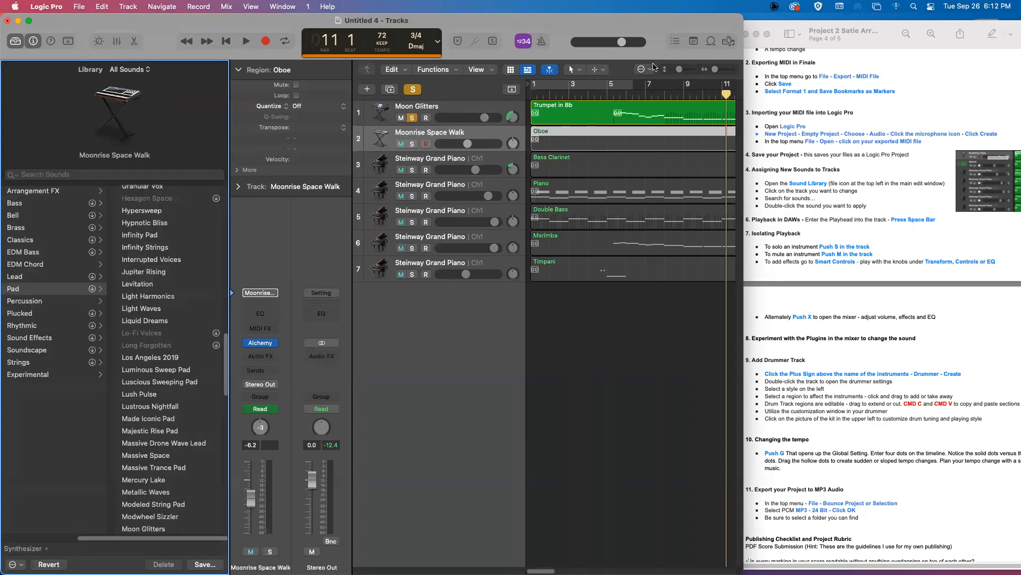
Play the Oboe track soloed alone from measure 11, add the Trumpet in Bb track to the solo, and stop at measure 18.
click(412, 143)
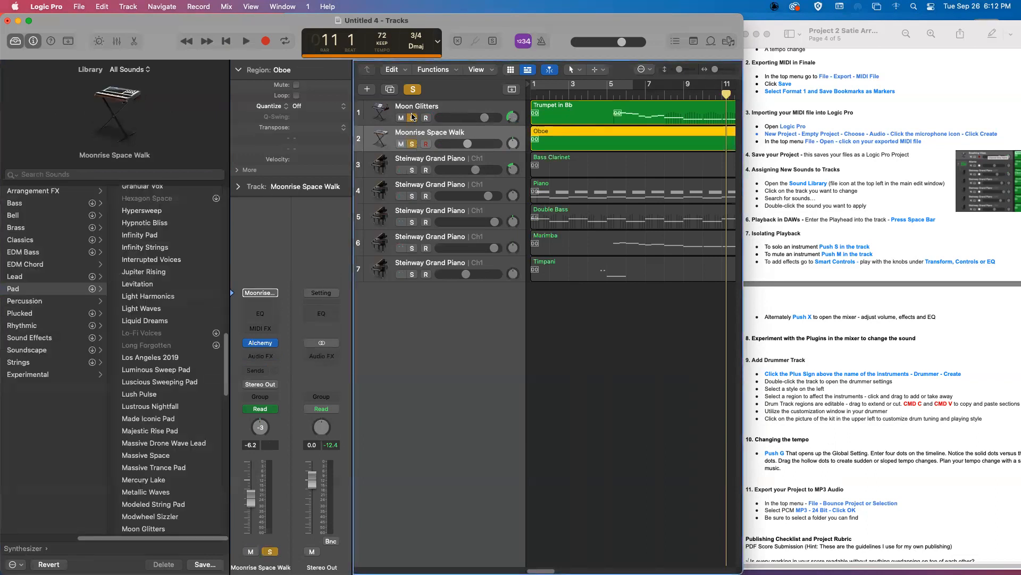
click(412, 118)
key(space)
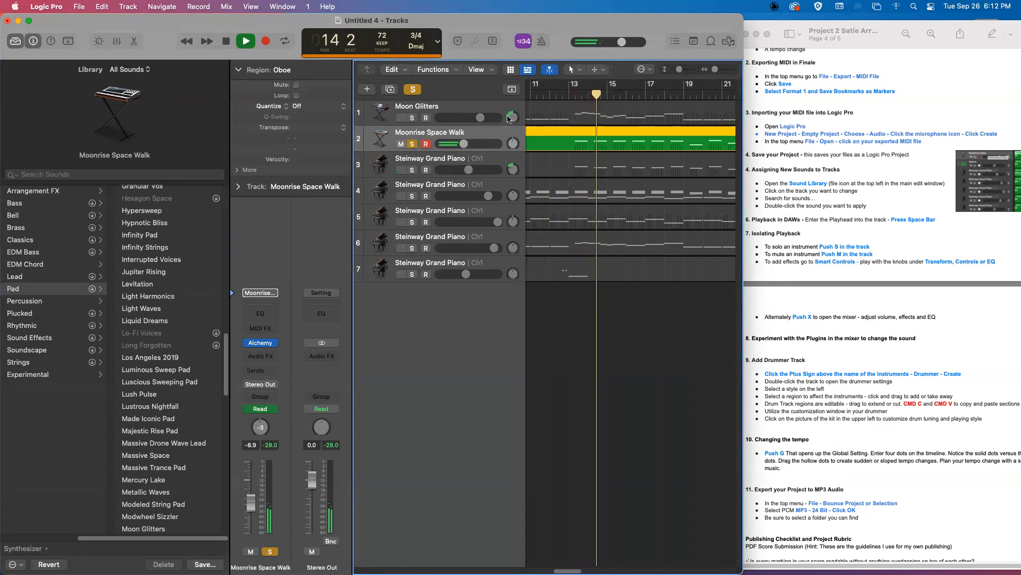
click(412, 117)
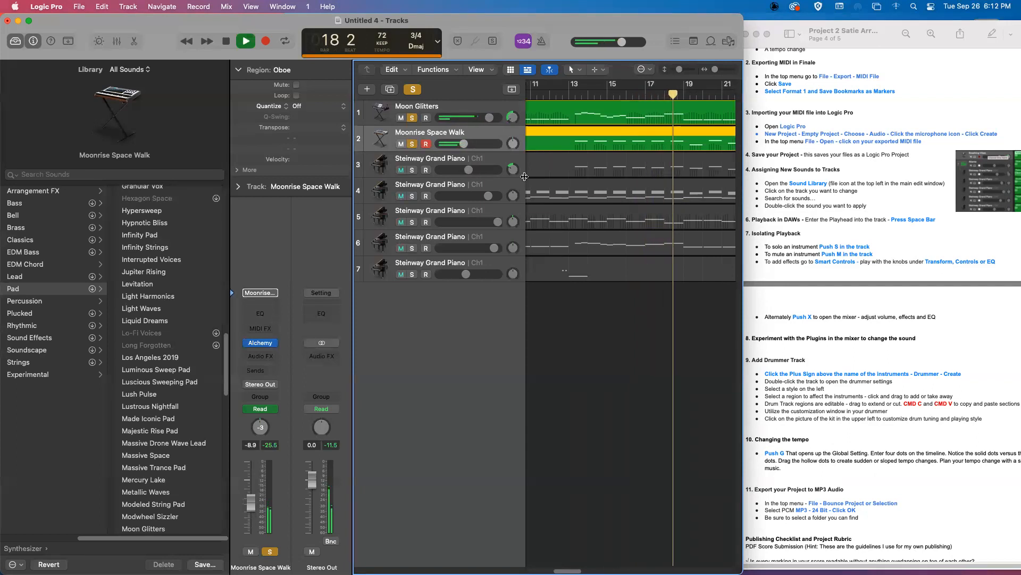
key(space)
Search the sound Library for "Moo" and assign Moonlight Ark to the Bass Clarinet track.
scroll(631, 320, left, 10)
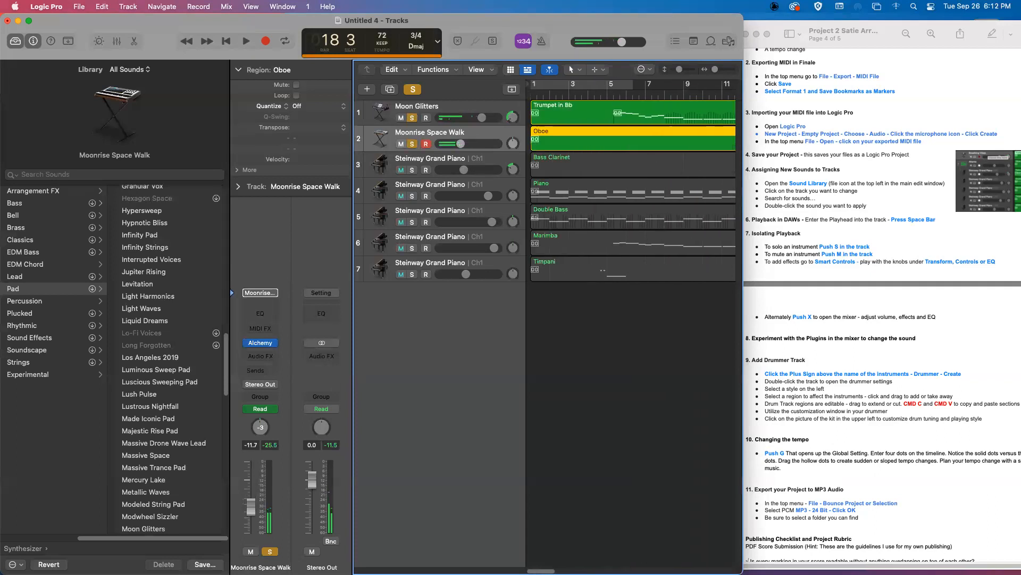
click(565, 168)
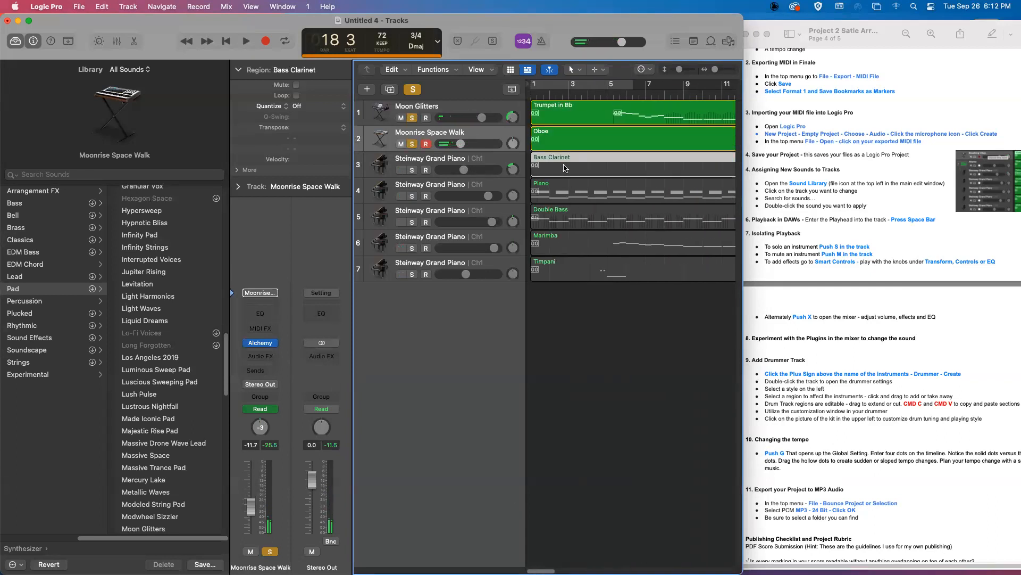
click(449, 165)
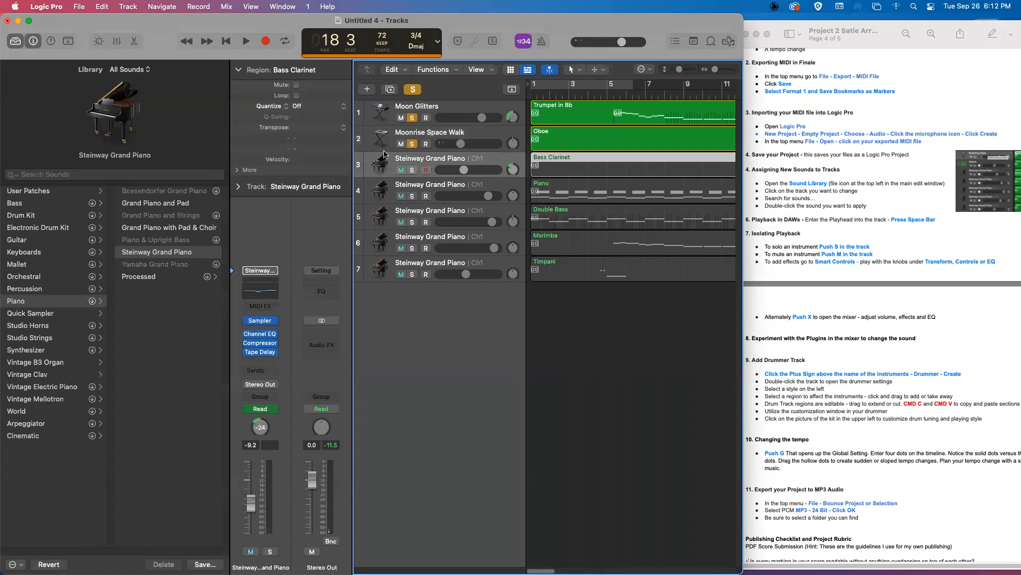
click(91, 175)
text(M)
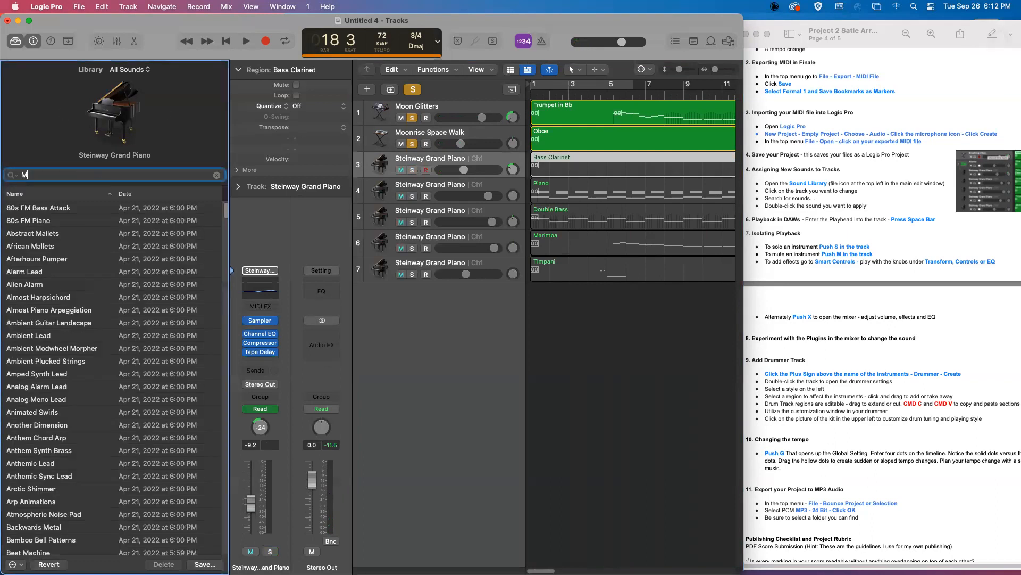
text(oon)
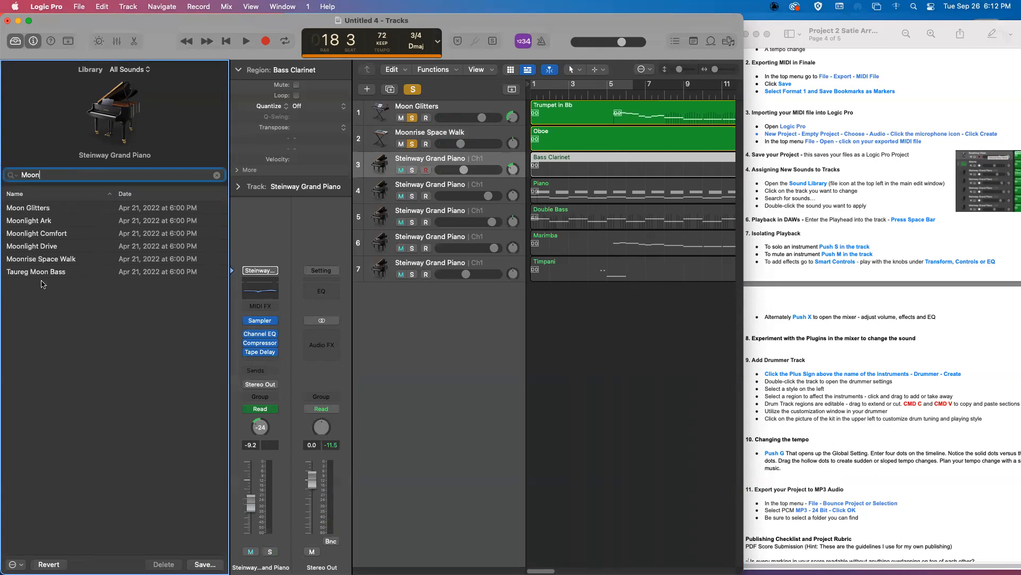
key(BackSpace)
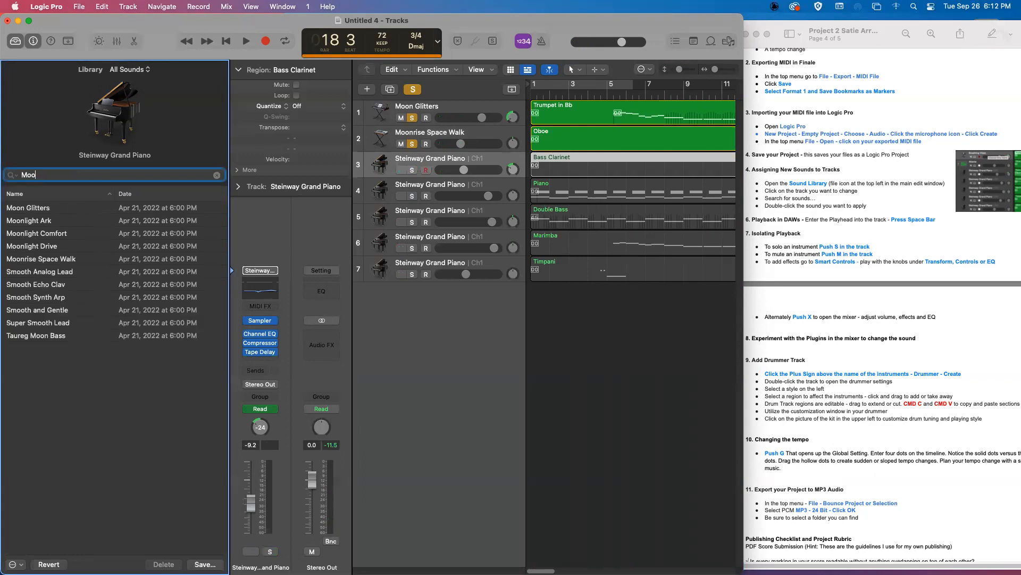
click(36, 299)
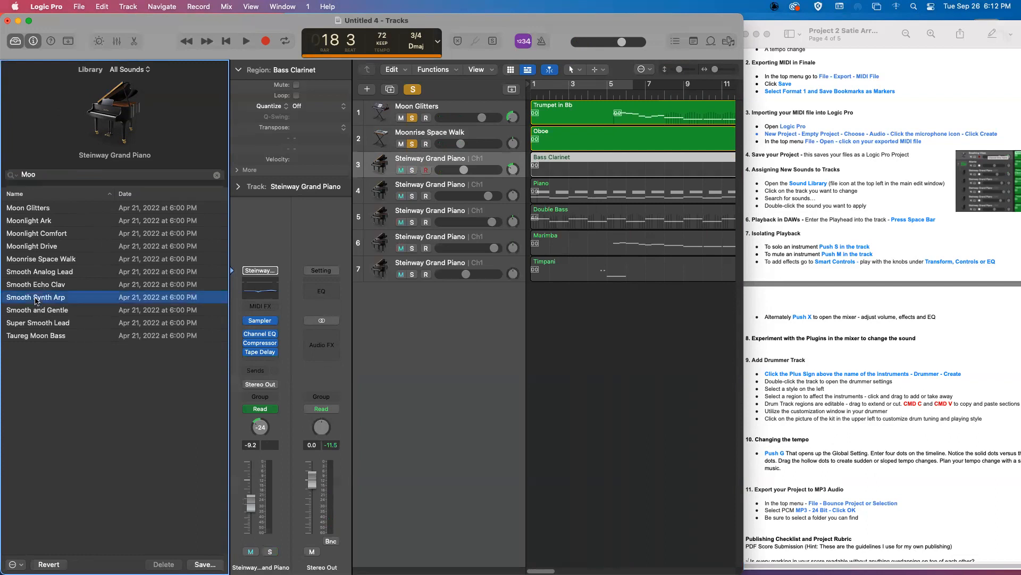
click(37, 224)
double_click(23, 219)
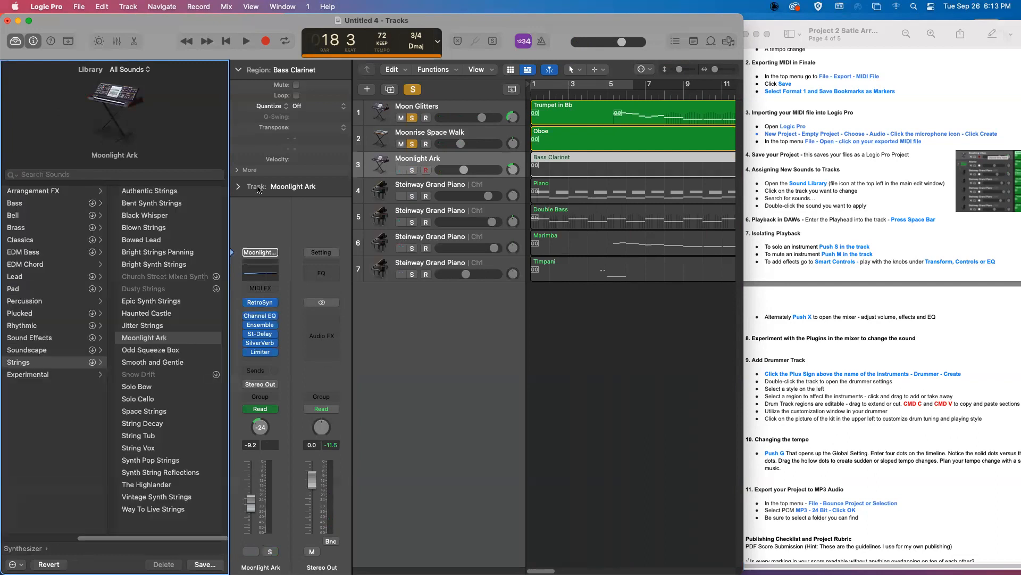
Play from measure 5, solo only the Bass Clarinet track by unsoloing Oboe and Trumpet in Bb, and jump ahead to just before measure 13.
click(618, 95)
key(space)
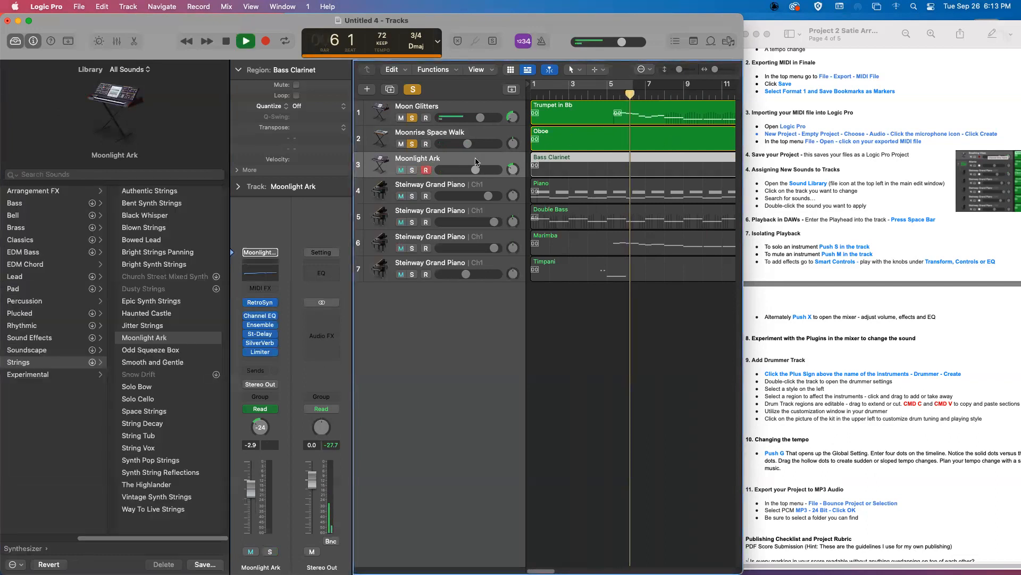
click(412, 170)
click(412, 144)
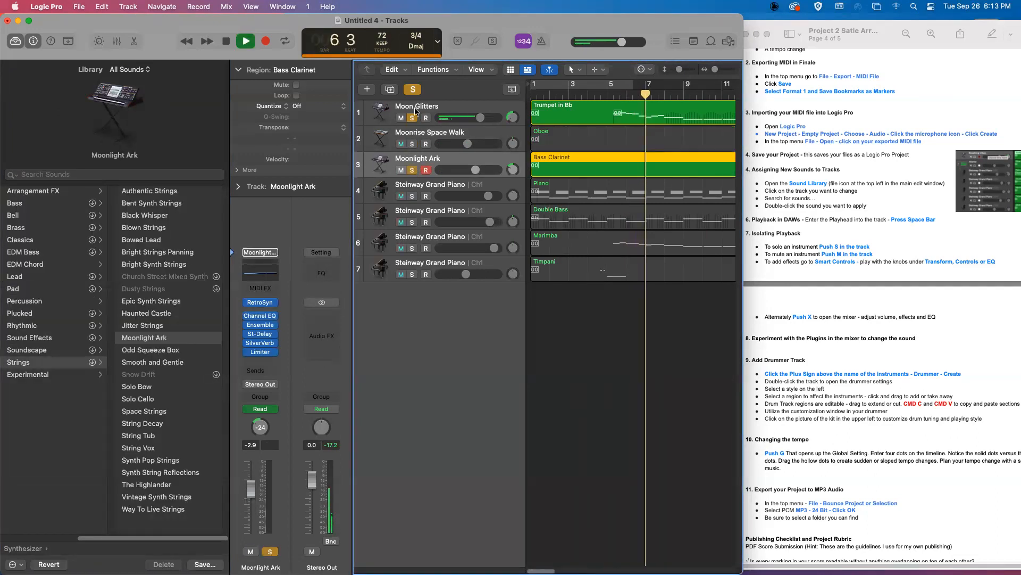
click(412, 117)
drag(549, 571, 567, 571)
click(623, 94)
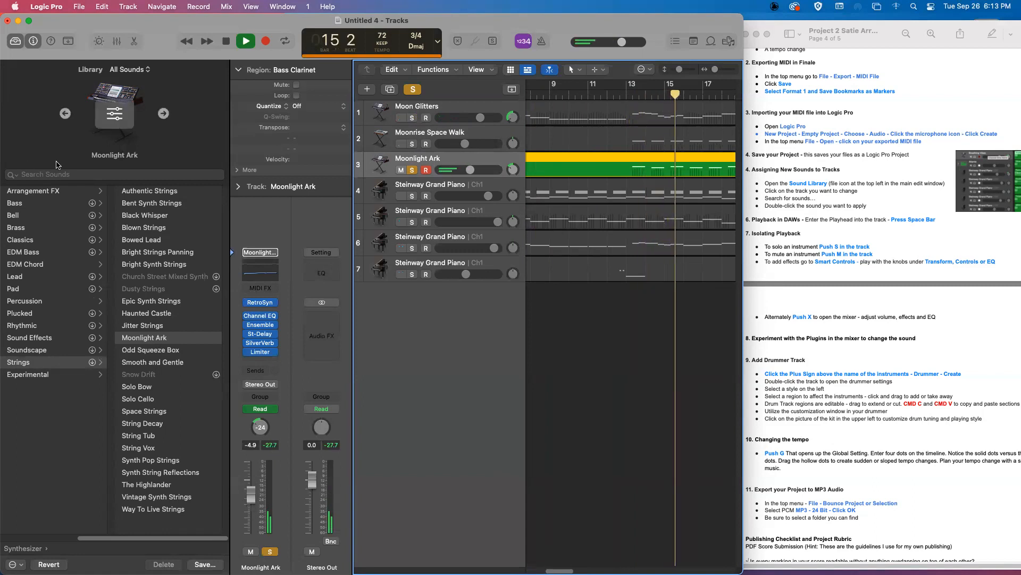
Stop playback, search the sound Library for "smo", and assign Smooth Analog Lead to the Piano track.
key(space)
scroll(504, 337, left, 5)
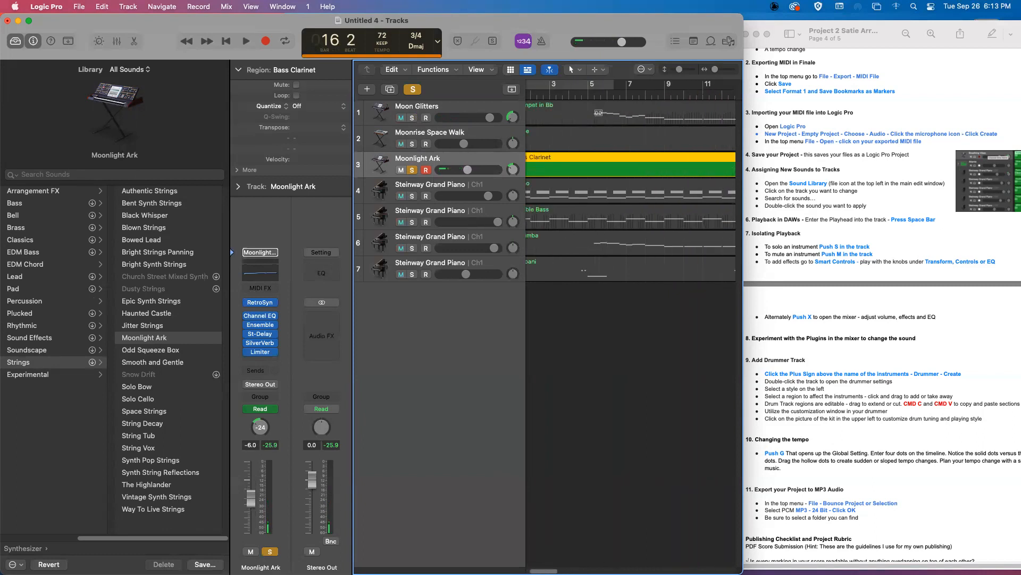
click(437, 186)
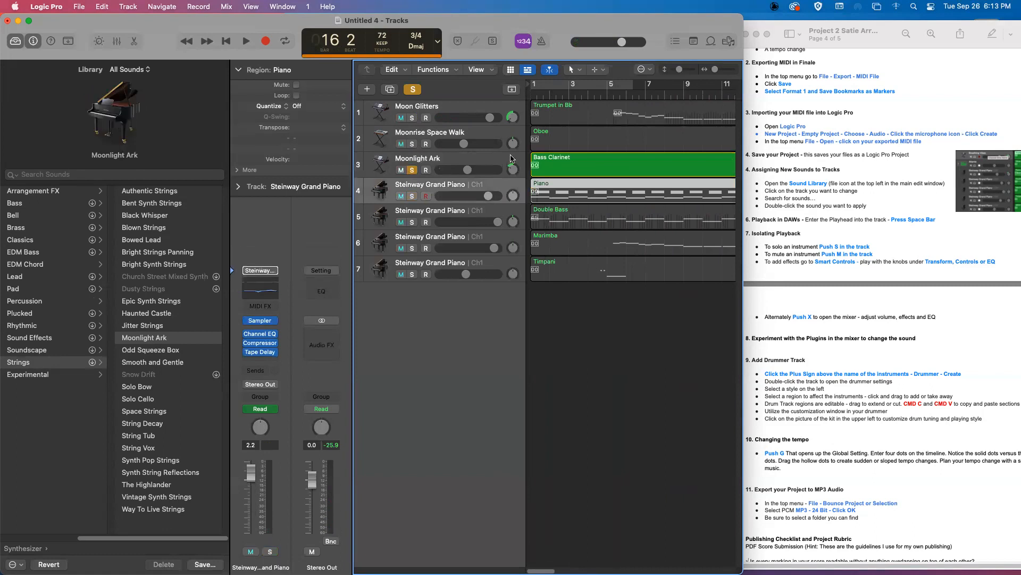
click(60, 174)
text(smm)
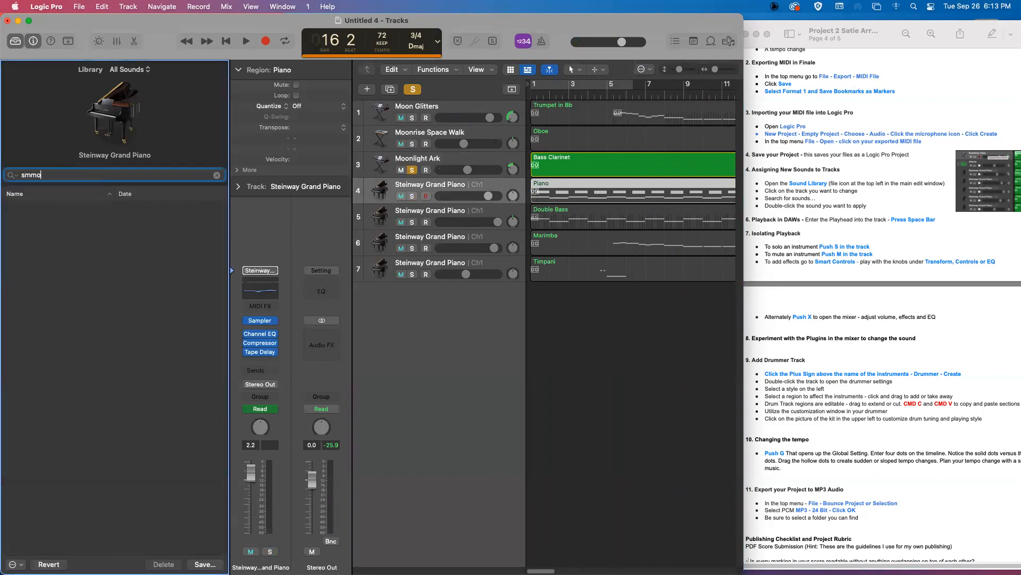
text(o)
key(BackSpace)
key(BackSpace)
text(o)
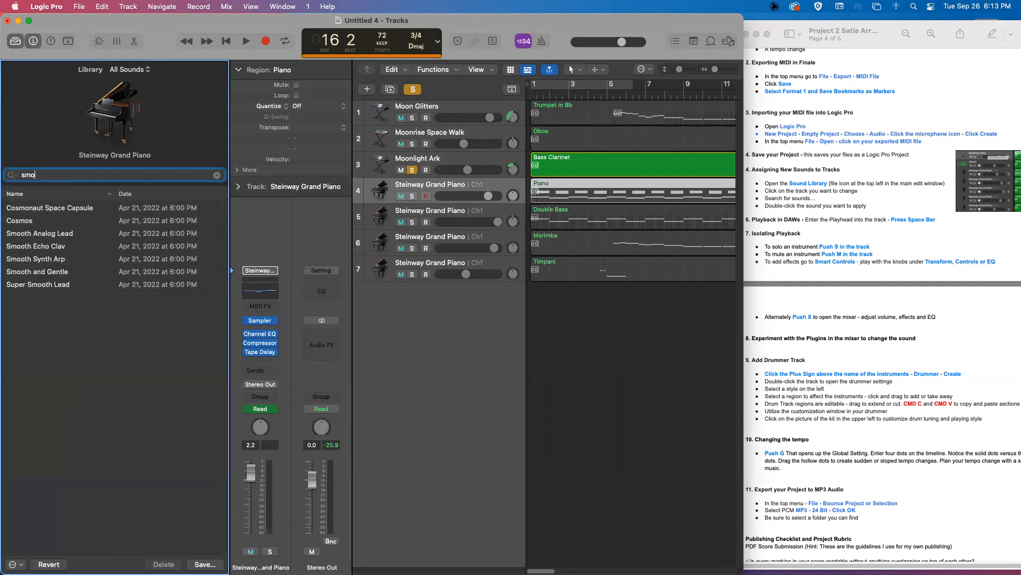
click(51, 234)
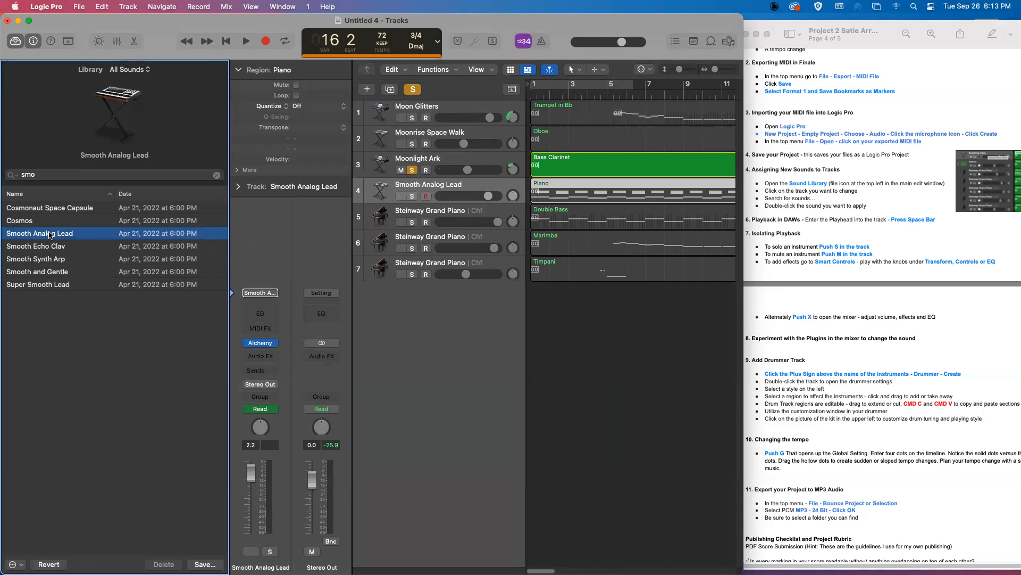
Add the Piano track to the solo, play from the start while adding Oboe and Trumpet in Bb, and stop at measure 8.
click(412, 196)
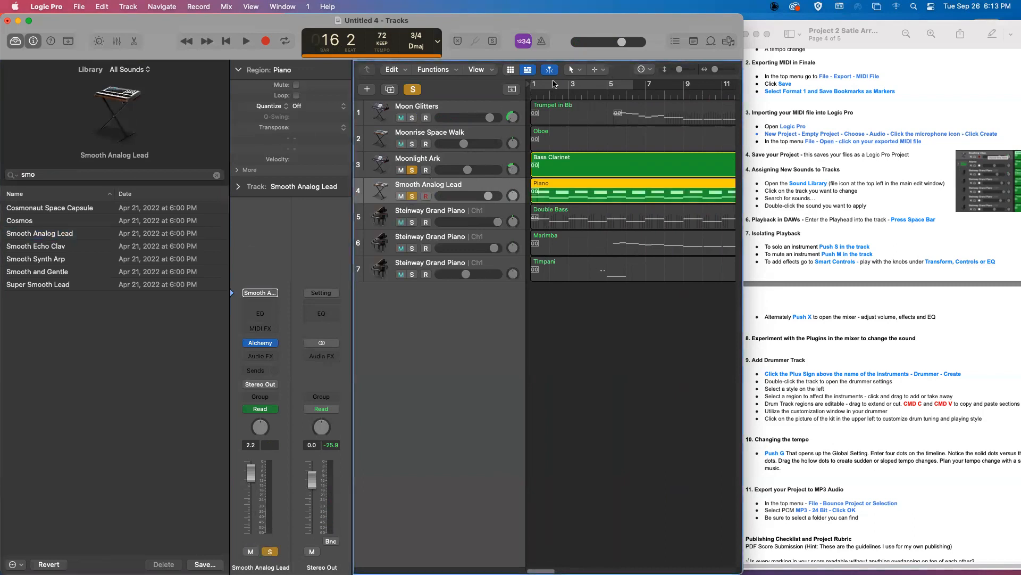
key(Return)
key(space)
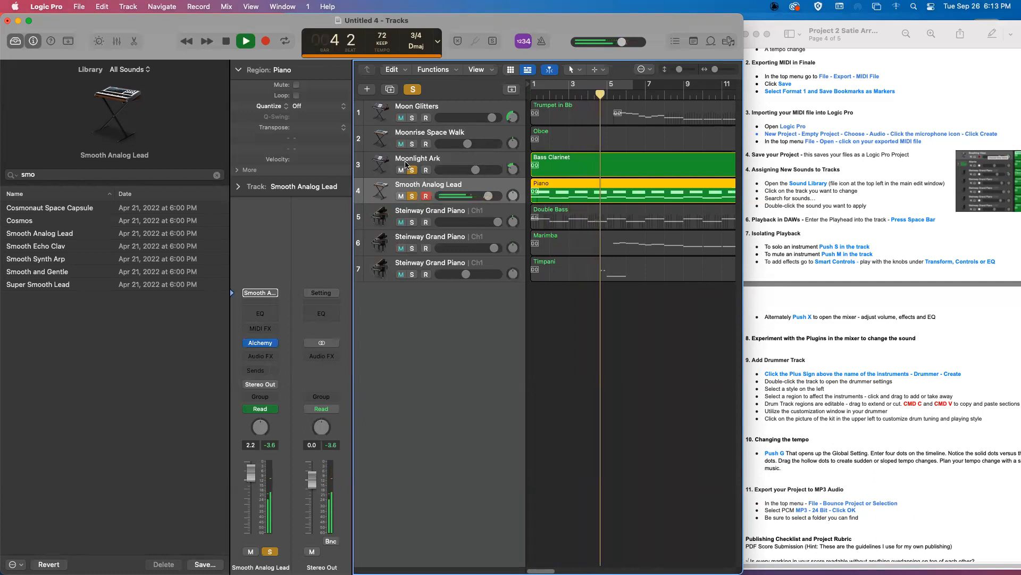
click(412, 144)
click(411, 117)
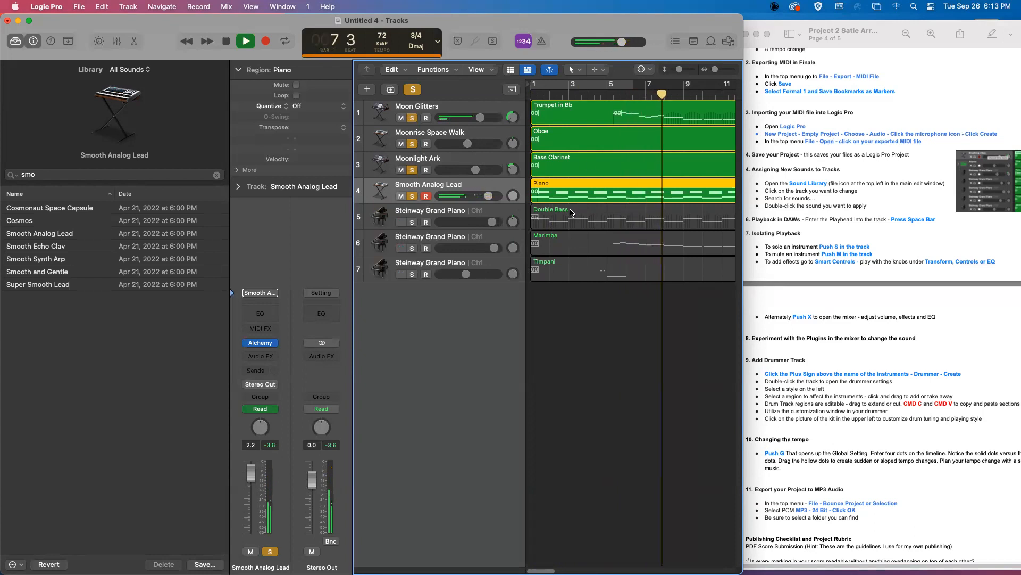
key(space)
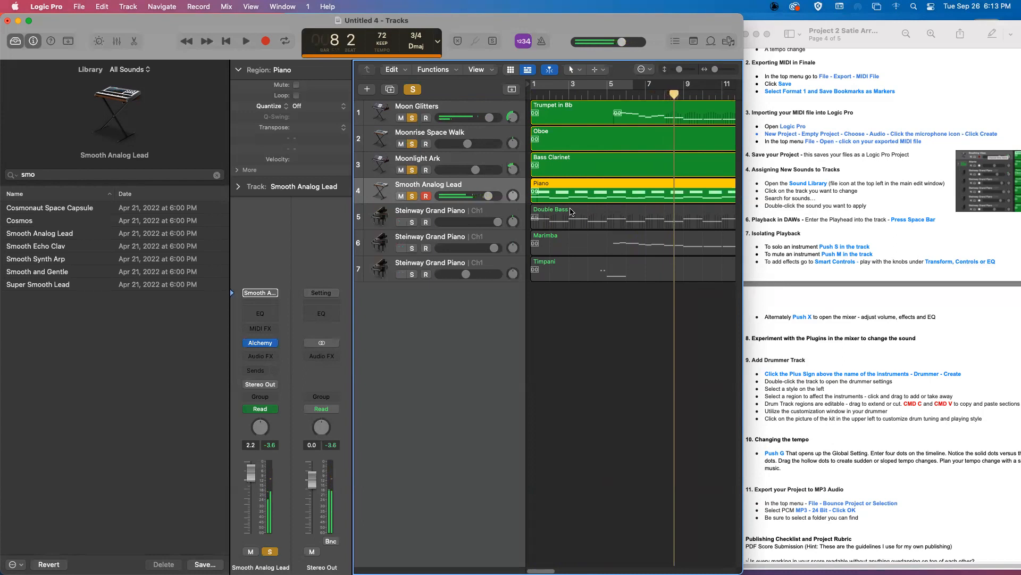
Search the sound Library for "bass" and assign Punchy Bass to the Double Bass track.
click(216, 175)
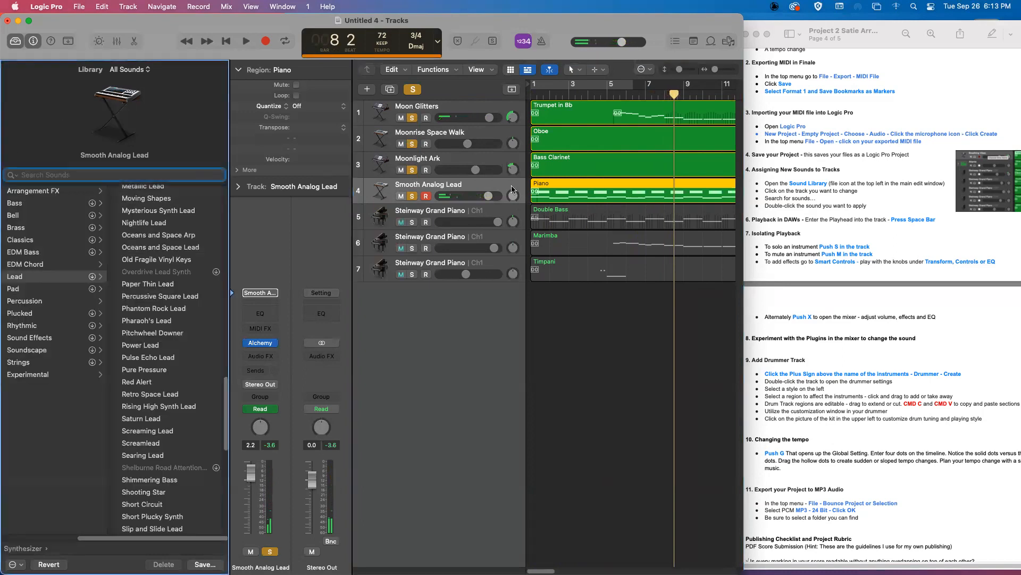
click(493, 214)
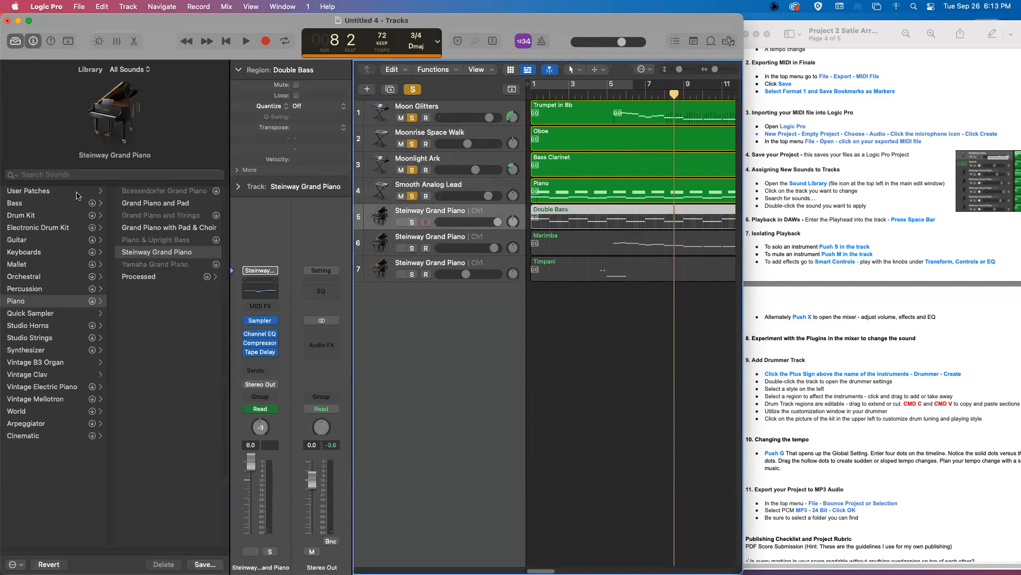
click(66, 174)
text(bass)
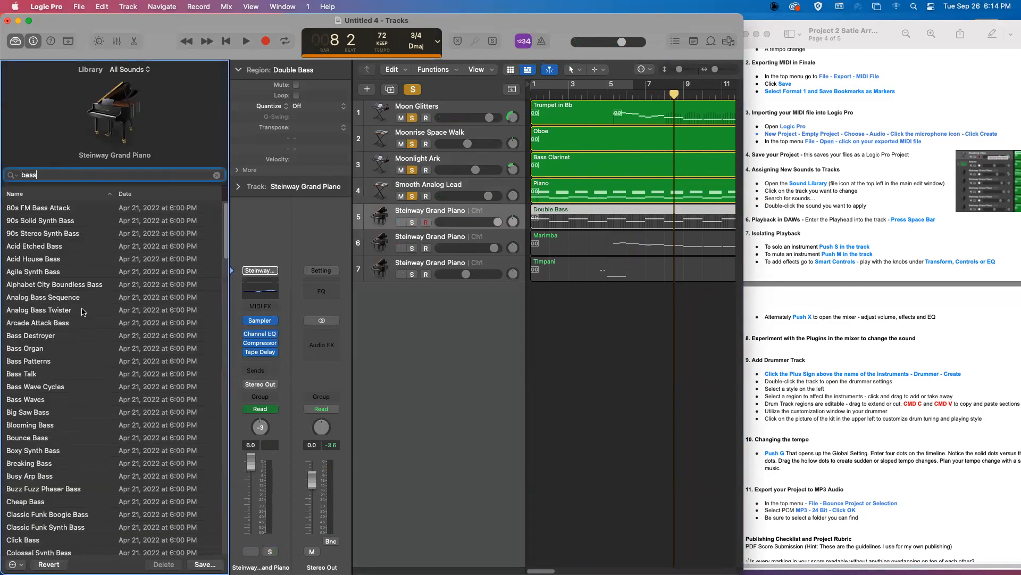
scroll(83, 311, down, 20)
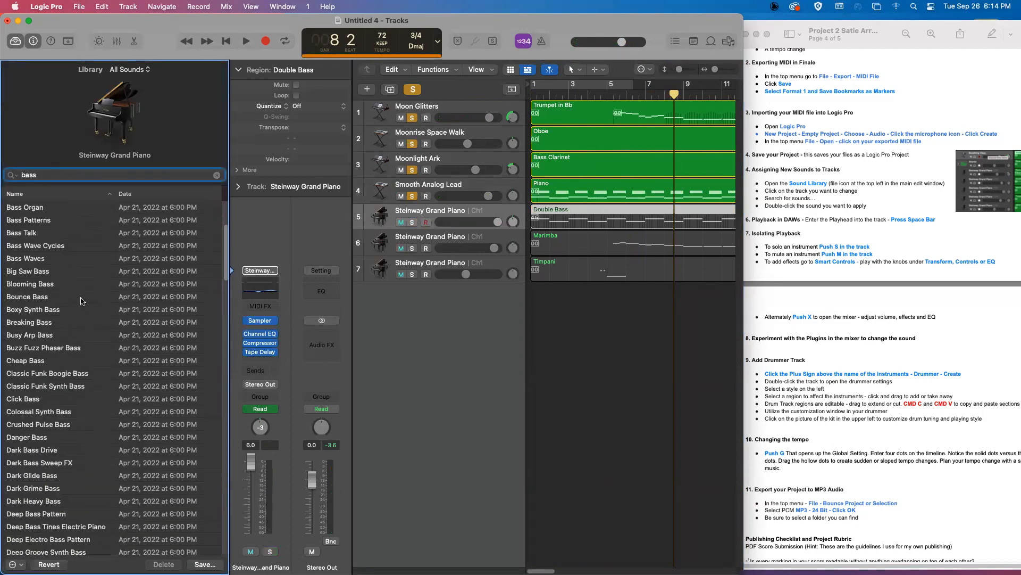
scroll(107, 257, down, 10)
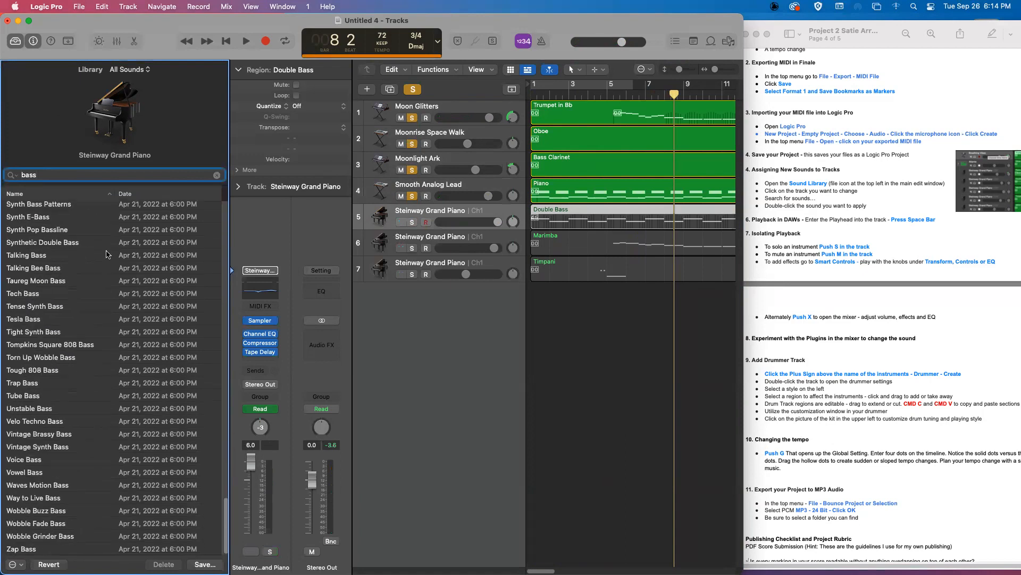
scroll(106, 249, up, 10)
scroll(112, 251, down, 10)
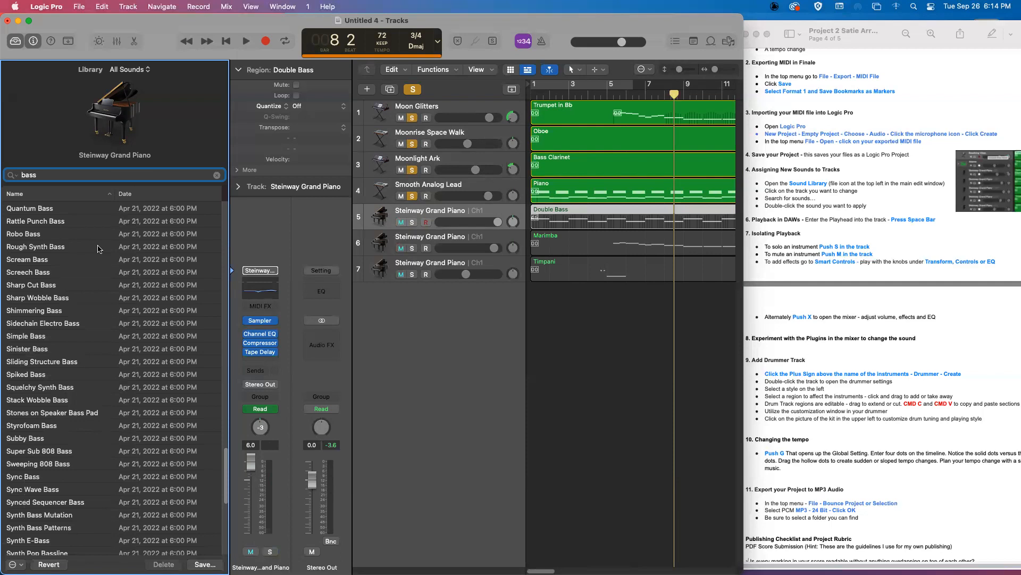
scroll(97, 249, down, 1)
scroll(97, 247, up, 8)
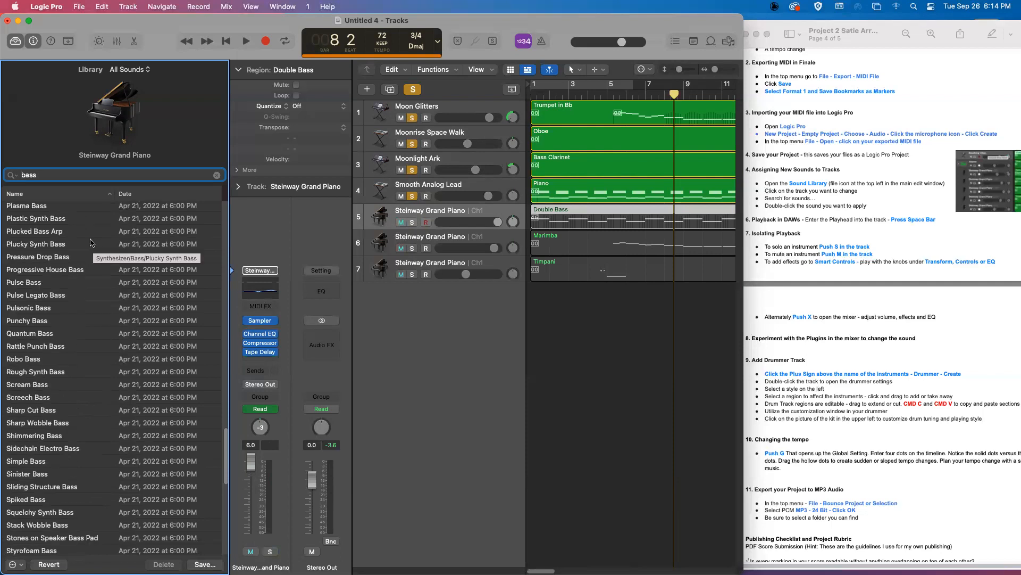
click(31, 323)
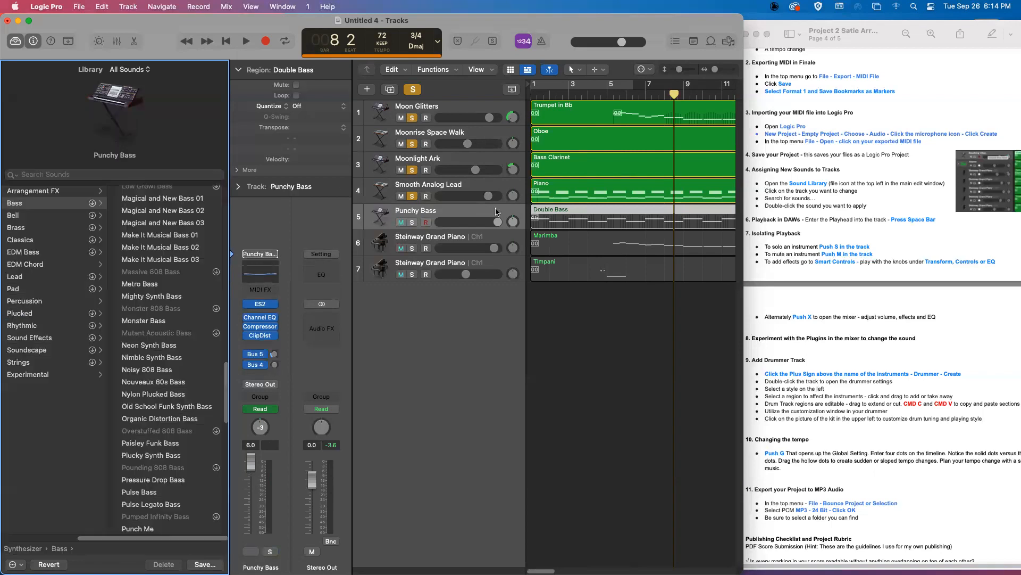
Clear the existing solos, solo only the Double Bass track, and play it from measure 1.
click(413, 90)
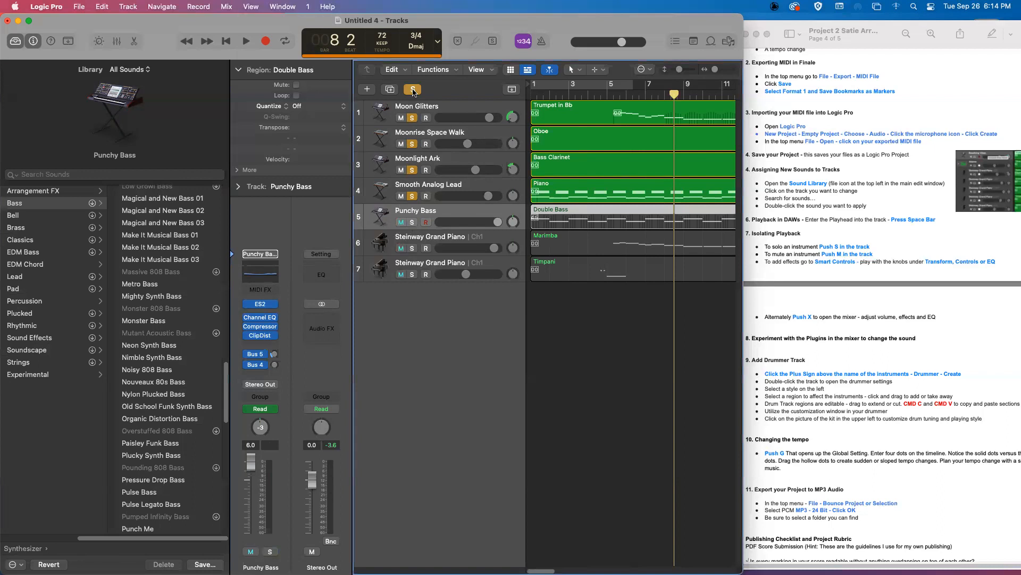
click(413, 223)
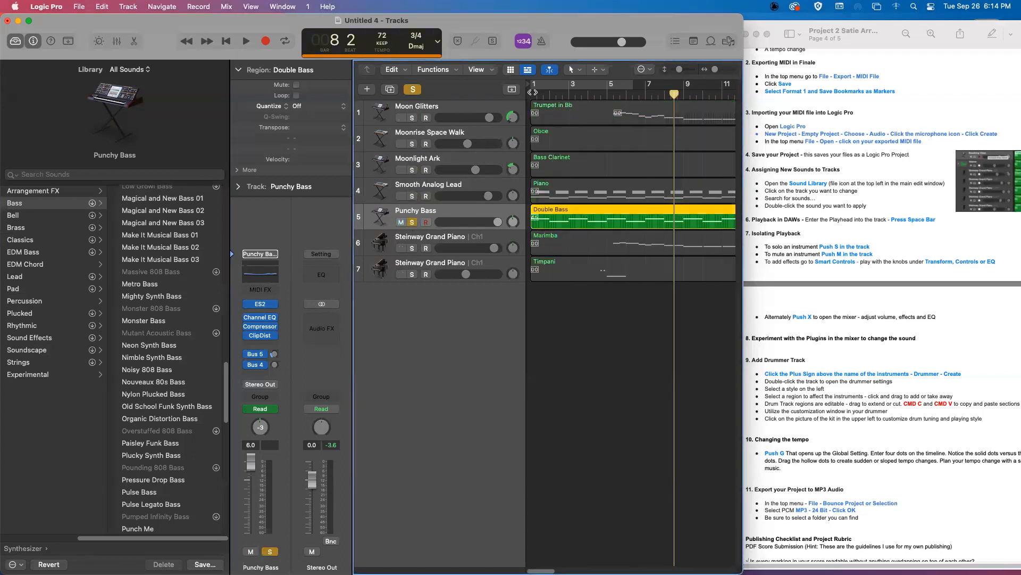
click(413, 90)
click(412, 91)
click(413, 91)
click(413, 91)
click(534, 96)
key(space)
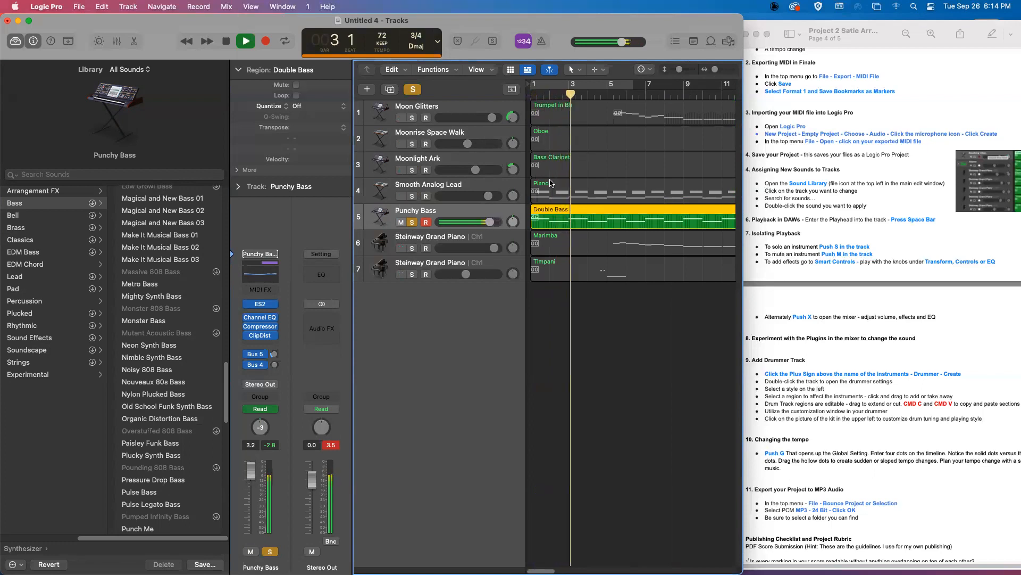
Add the Piano, Bass Clarinet, Oboe and Trumpet in Bb tracks to the solo during playback, and stop in measure 7.
click(411, 196)
click(413, 170)
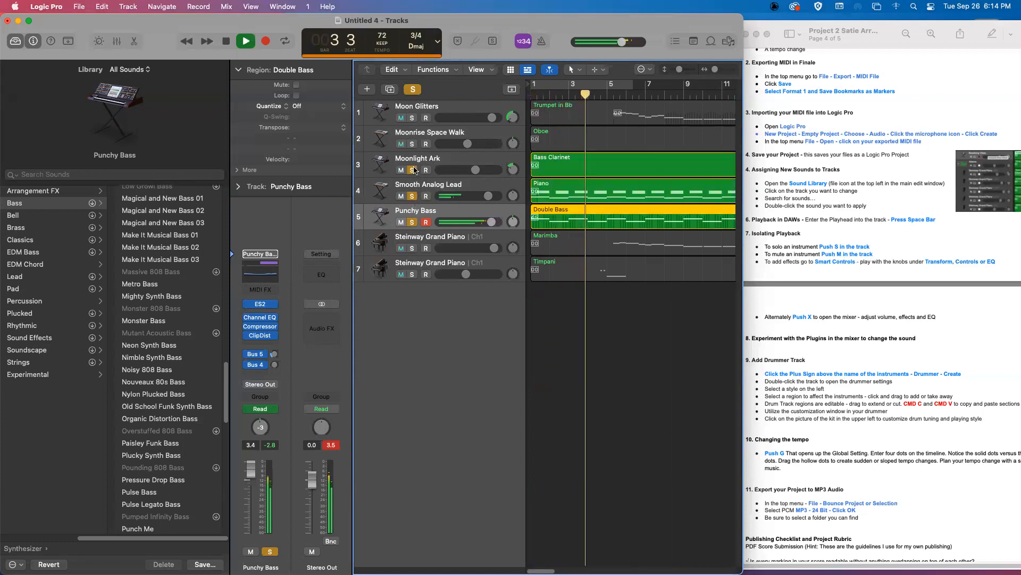
click(412, 143)
click(412, 117)
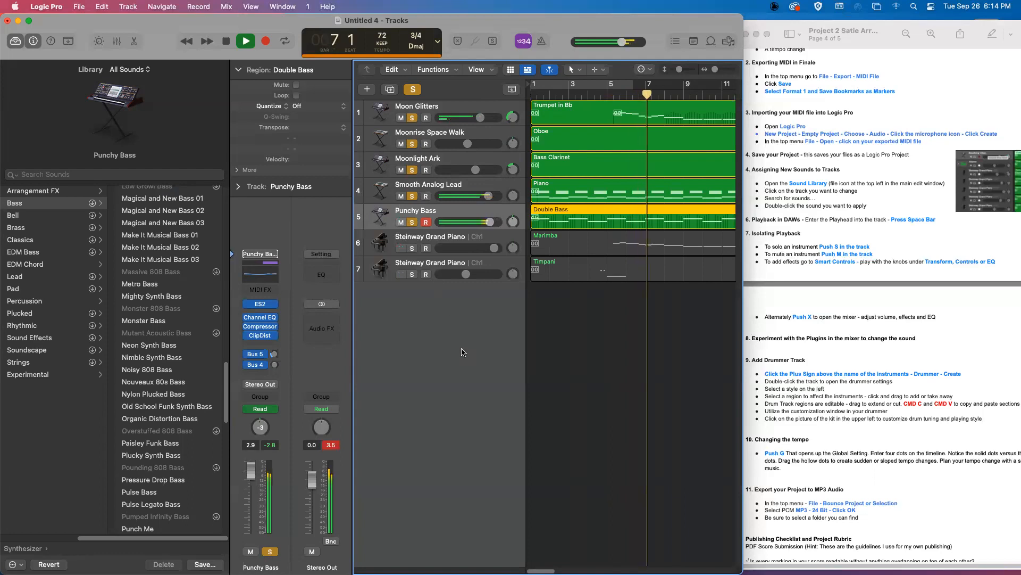
key(space)
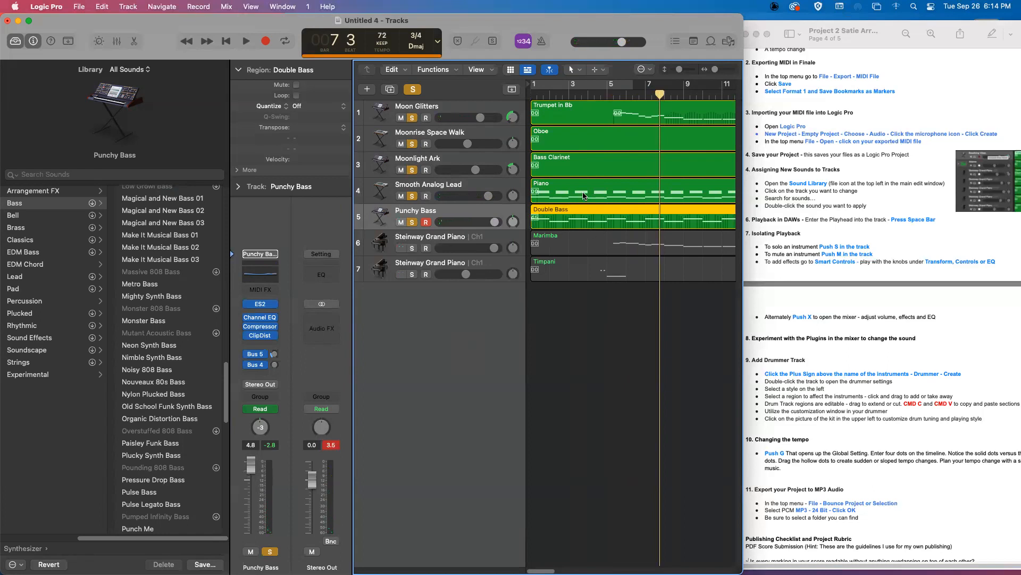
Search the sound Library for "sweep" and assign Noise Sweep to the Marimba track.
click(451, 243)
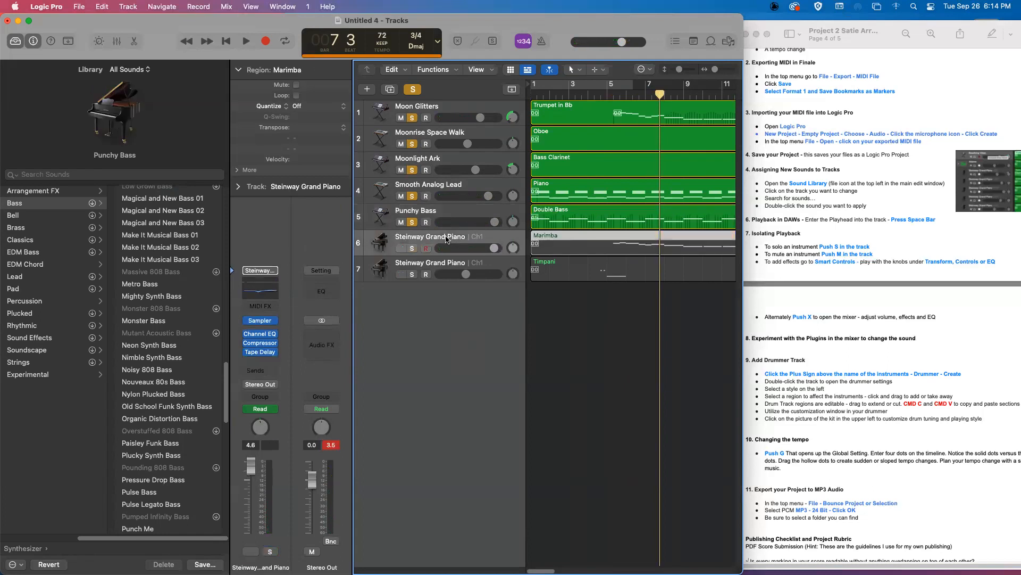
click(87, 174)
text(s)
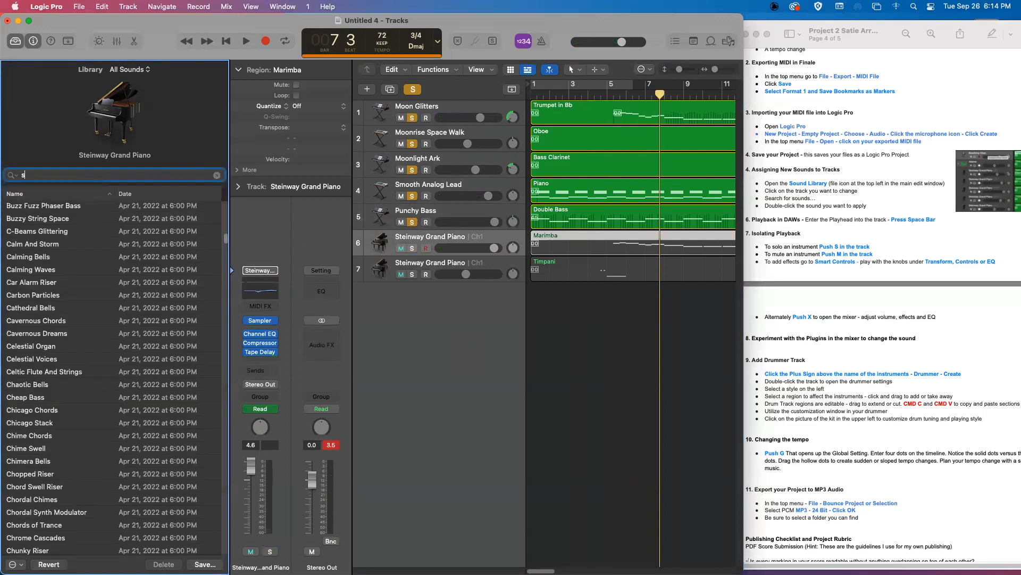
text(weep)
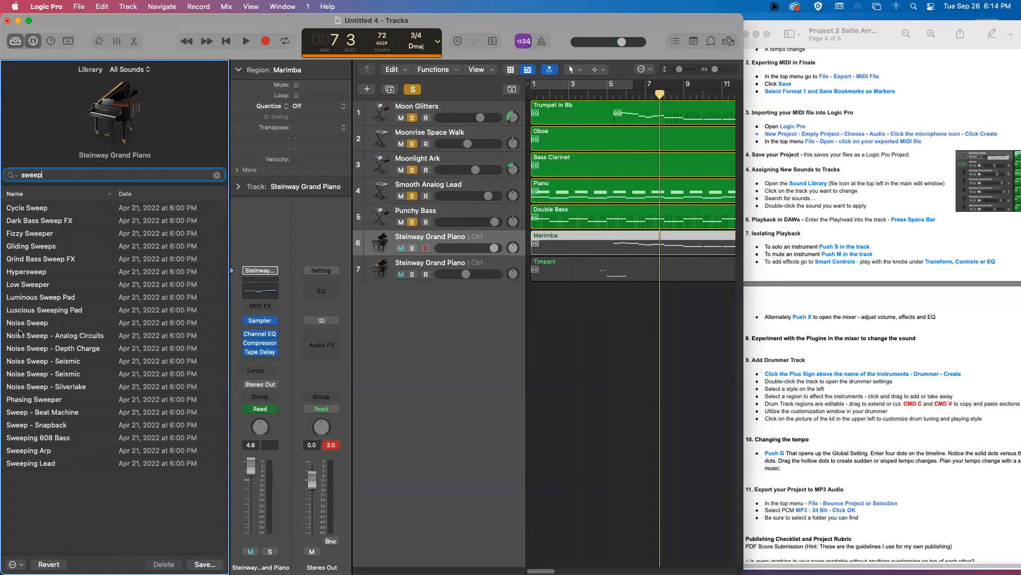
click(34, 323)
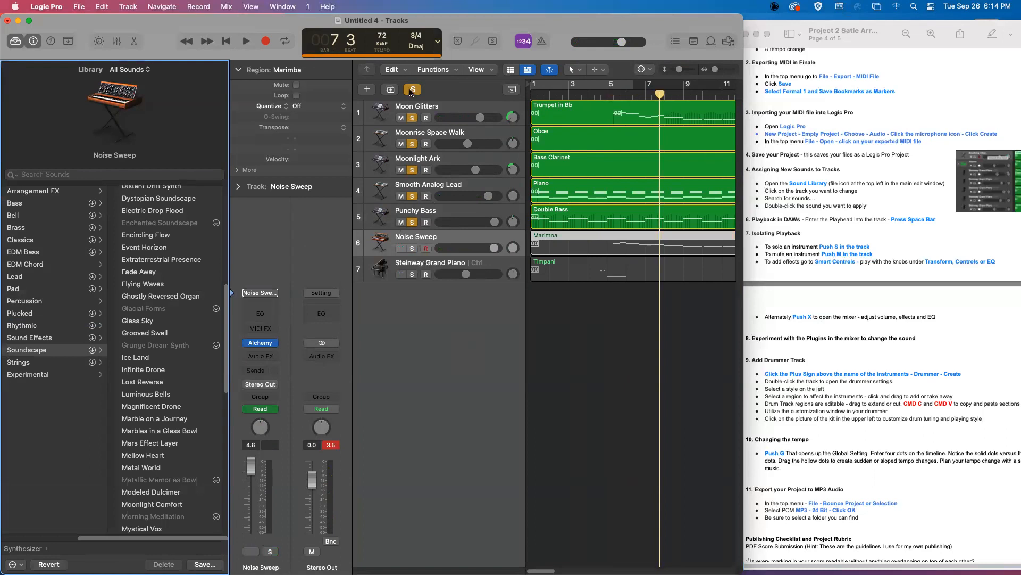
Play the Marimba track soloed alone from measure 5 to 10, clear its solo, and return the playhead to measure 5.
click(412, 249)
click(608, 95)
key(space)
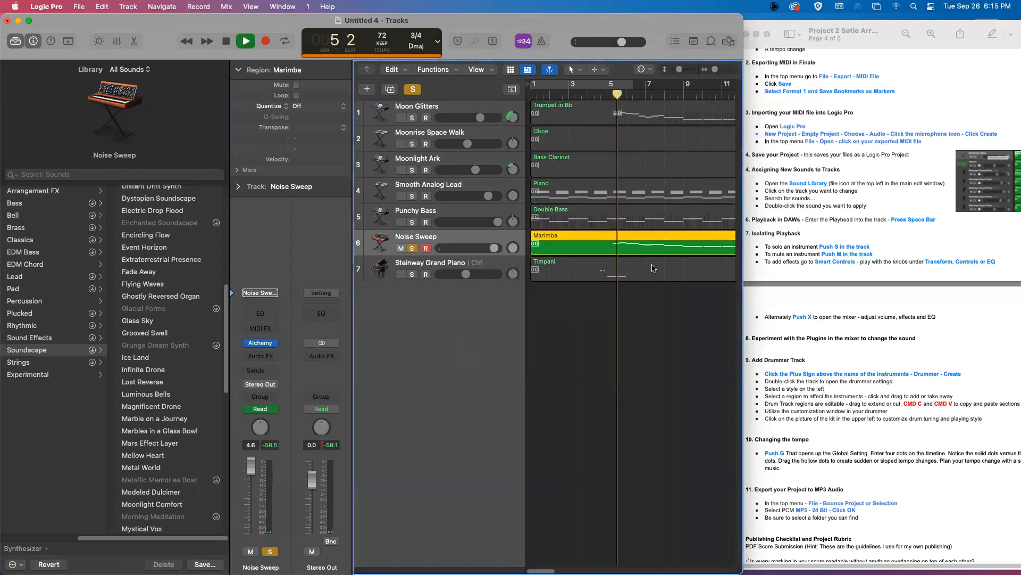
drag(499, 250, 500, 250)
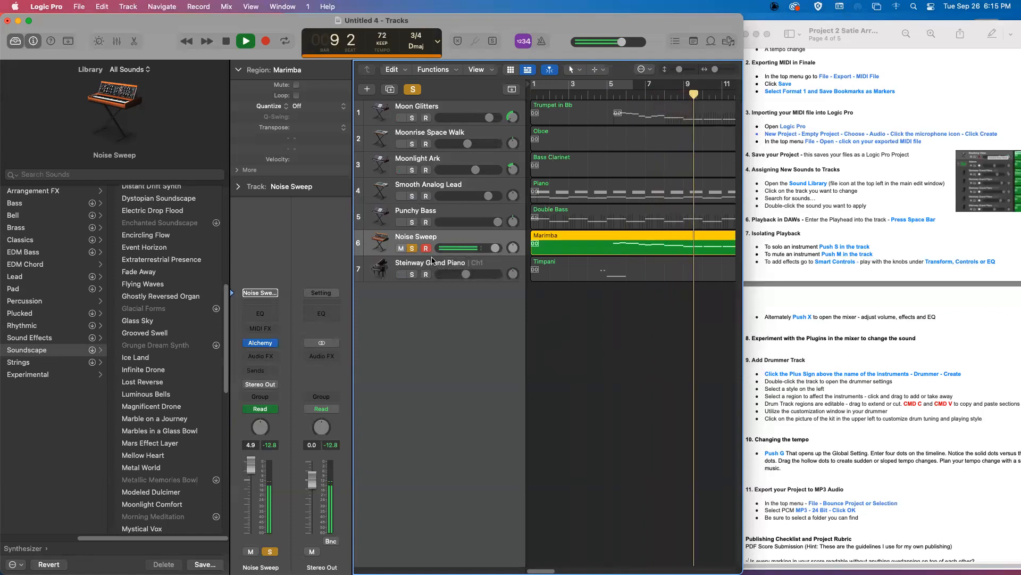
key(space)
click(413, 248)
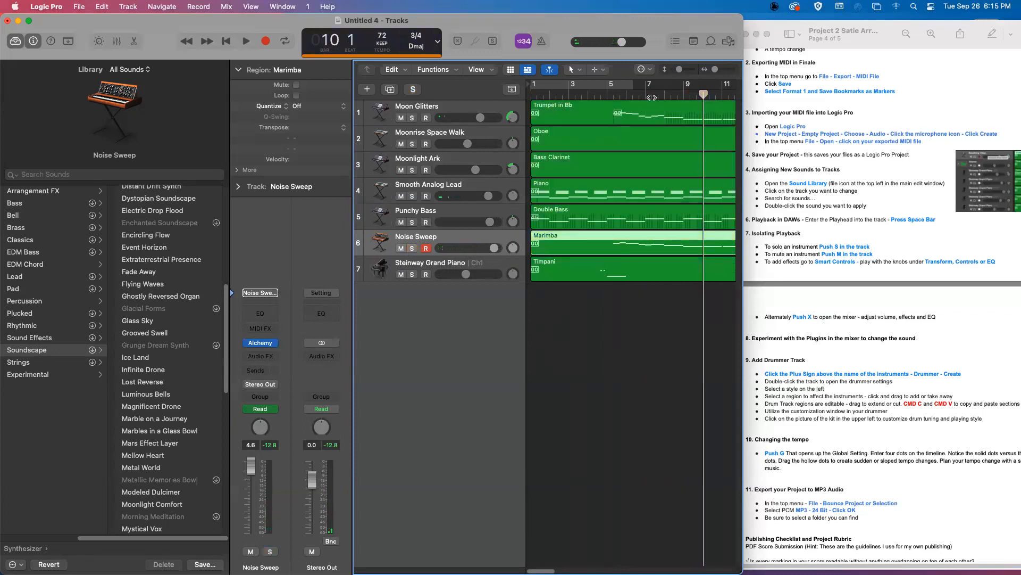
click(607, 95)
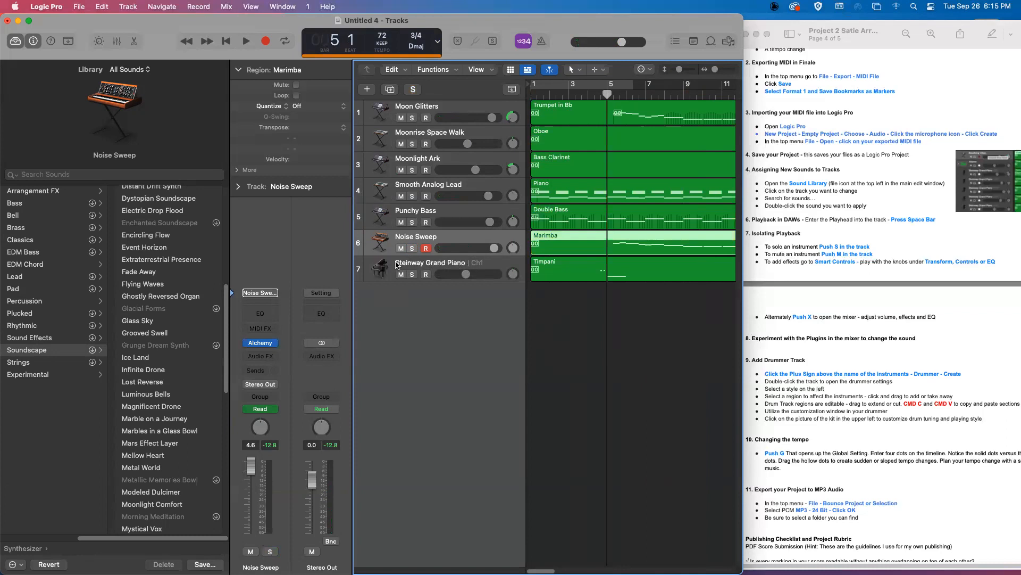
Search the sound Library for "bleep" and assign Bleep City to the Timpani track.
click(420, 266)
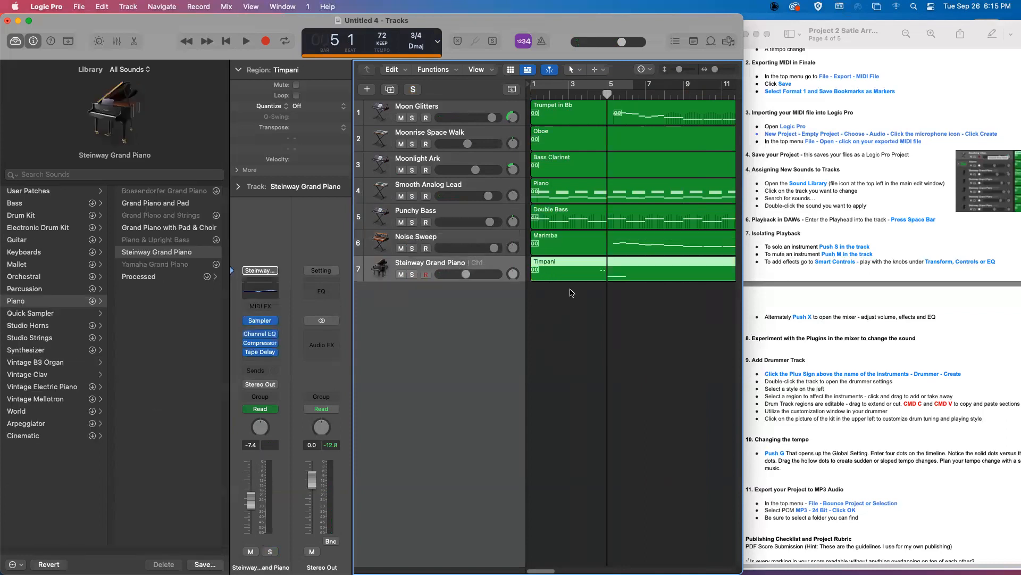
scroll(631, 319, right, 3)
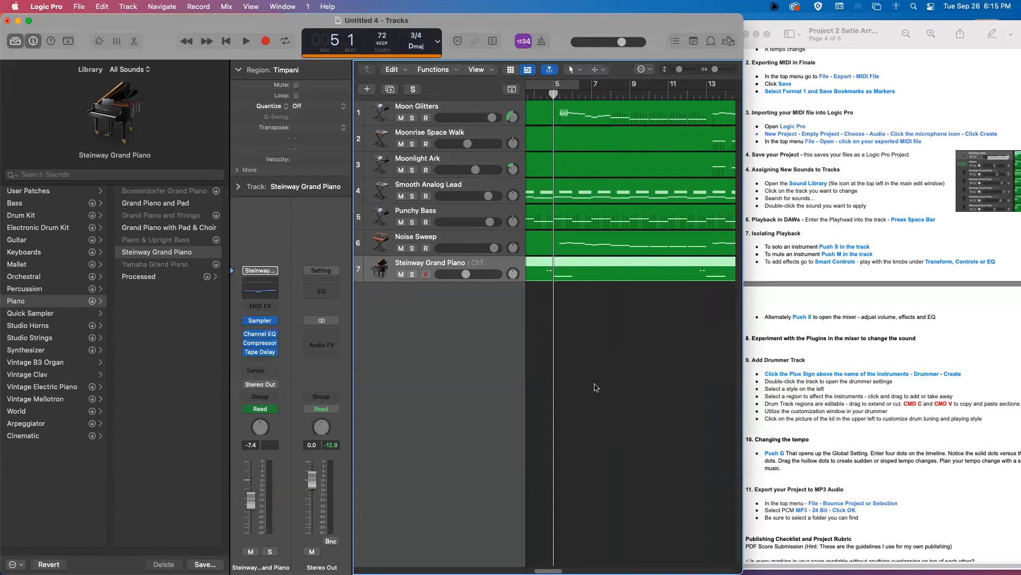
click(91, 176)
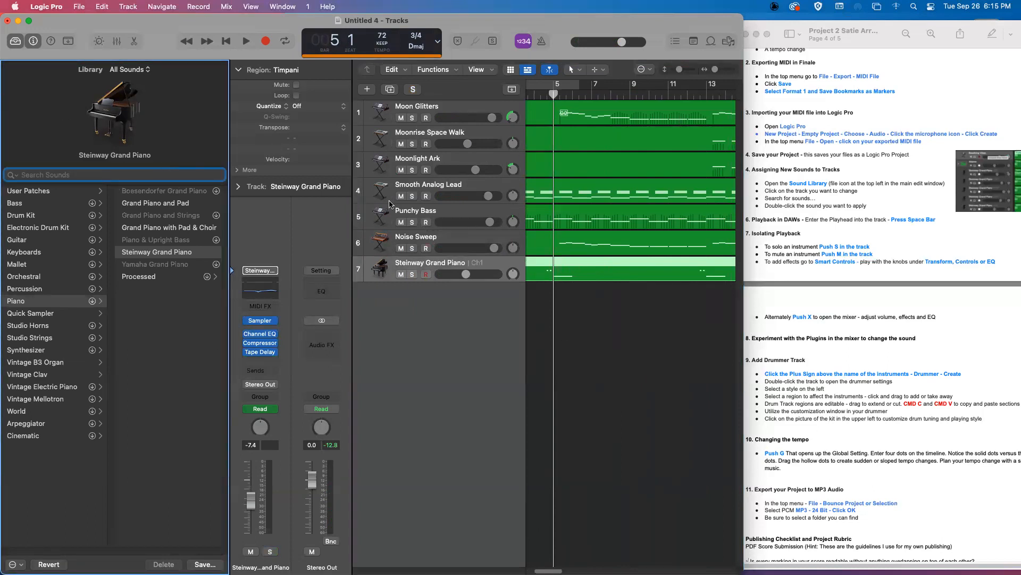
text(bleep)
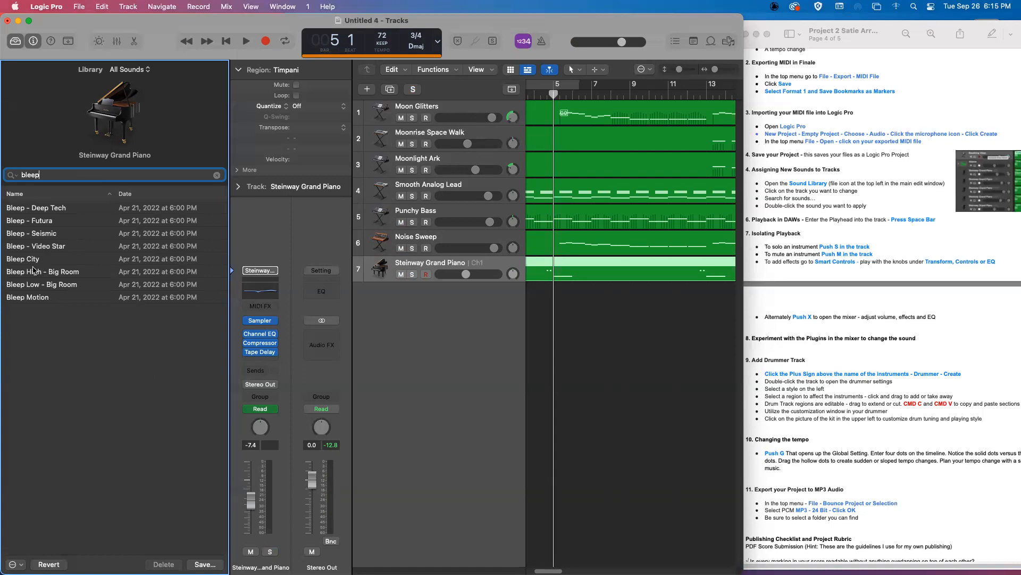
click(23, 259)
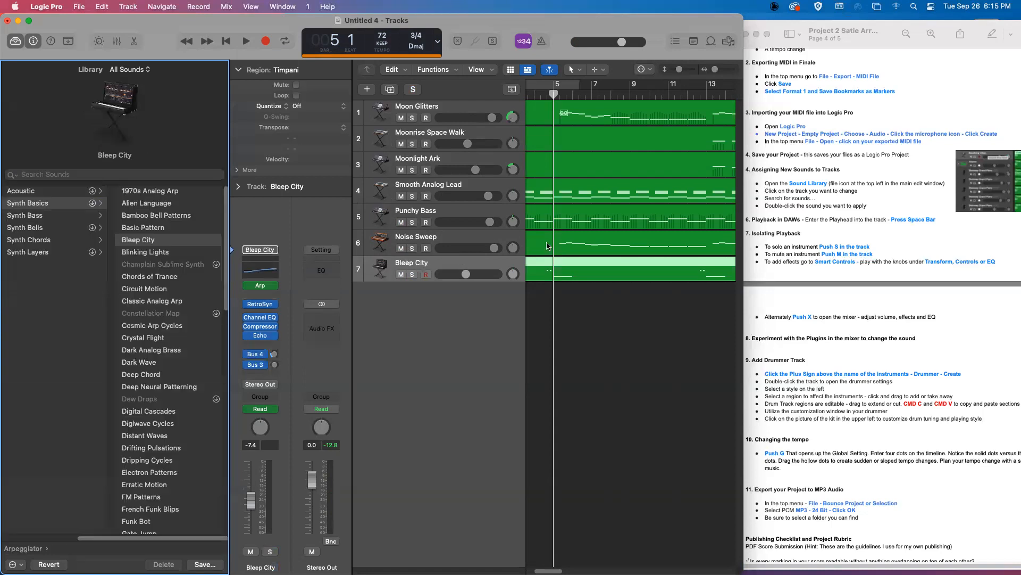
Play from measure 5, solo the Timpani track, jump to measure 13 during playback, and clear the solo.
key(space)
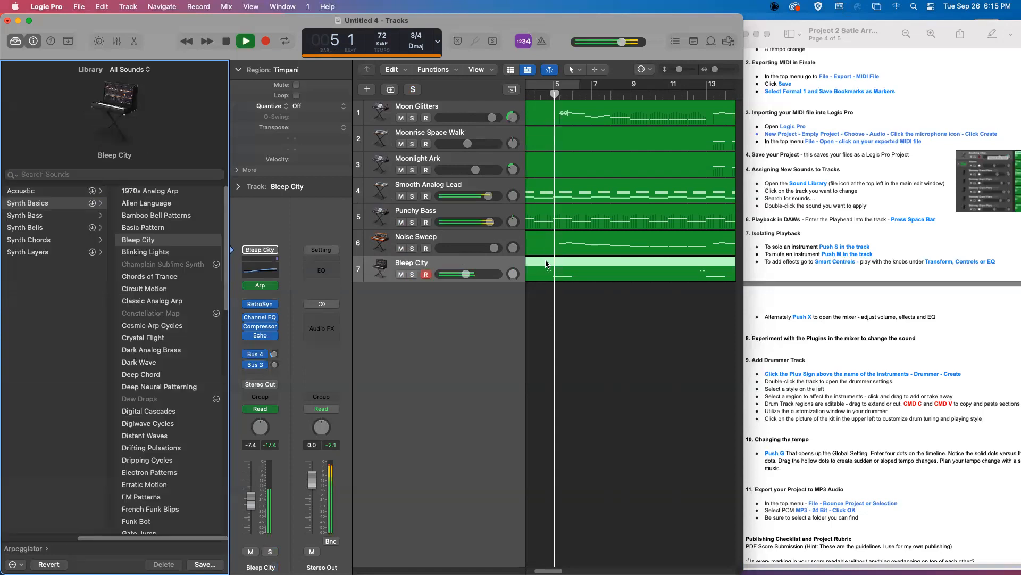
click(412, 275)
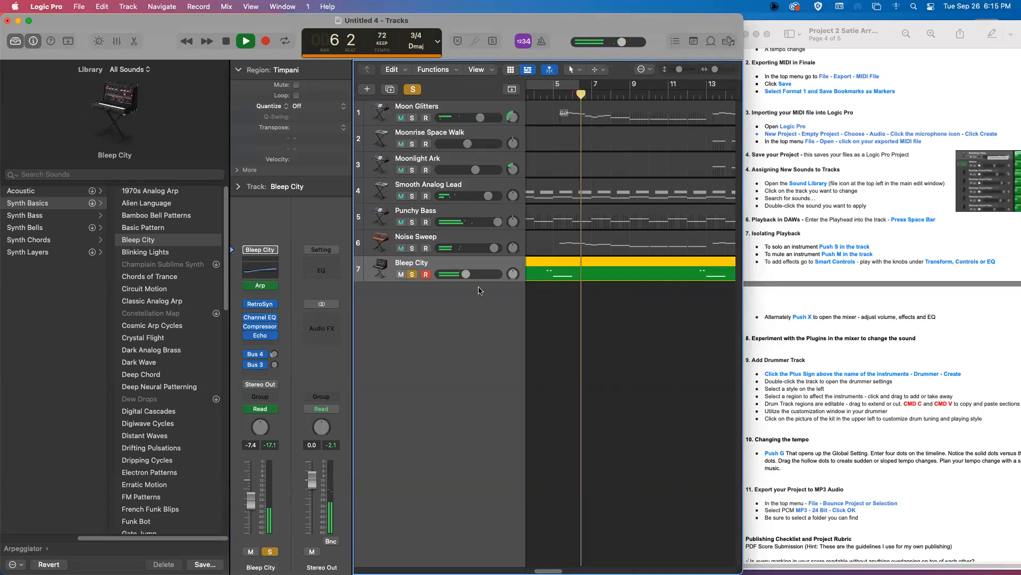
click(708, 92)
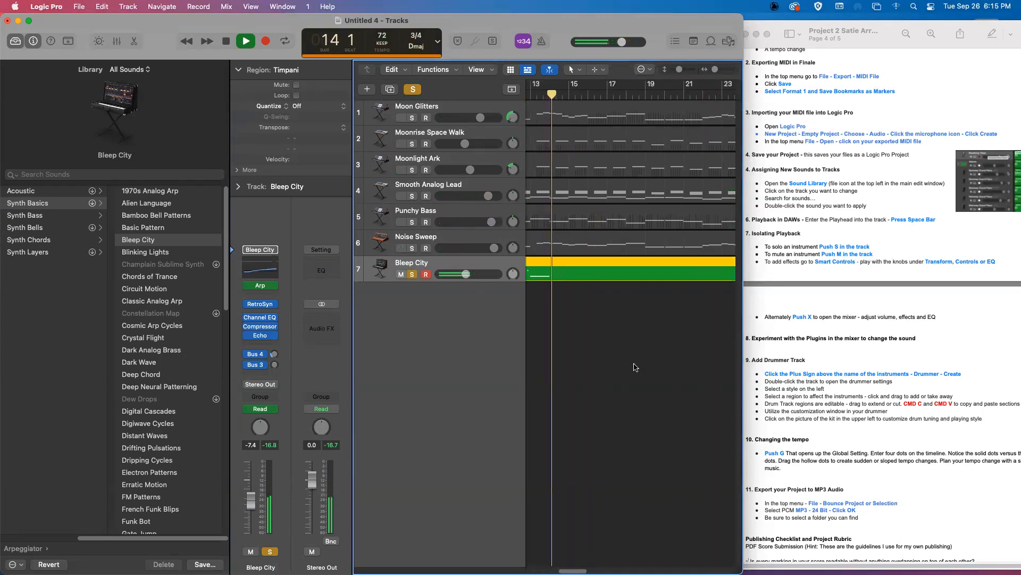
click(410, 90)
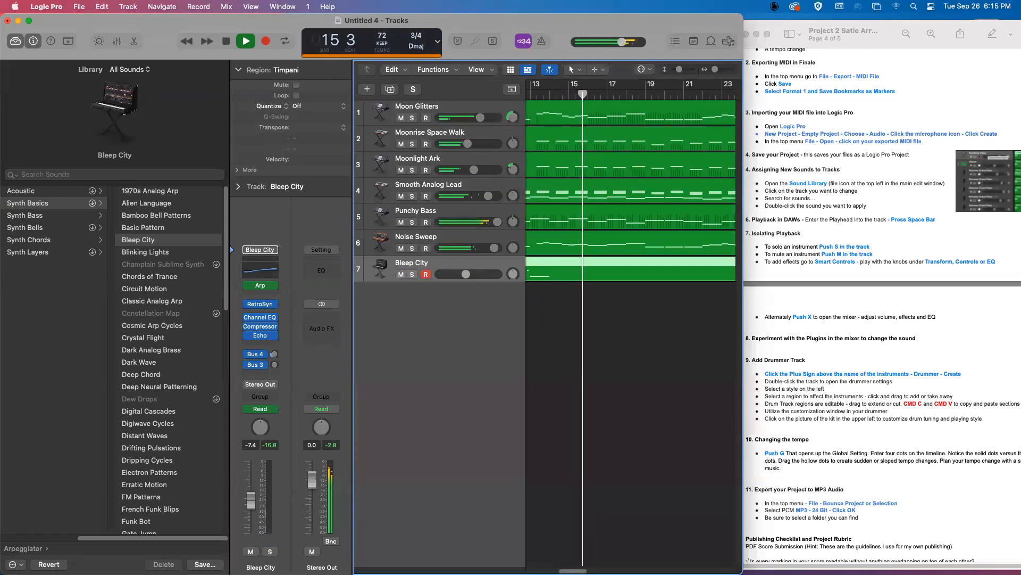
Replay all tracks together from just before measure 13 and stop at measure 15.
scroll(690, 96, left, 6)
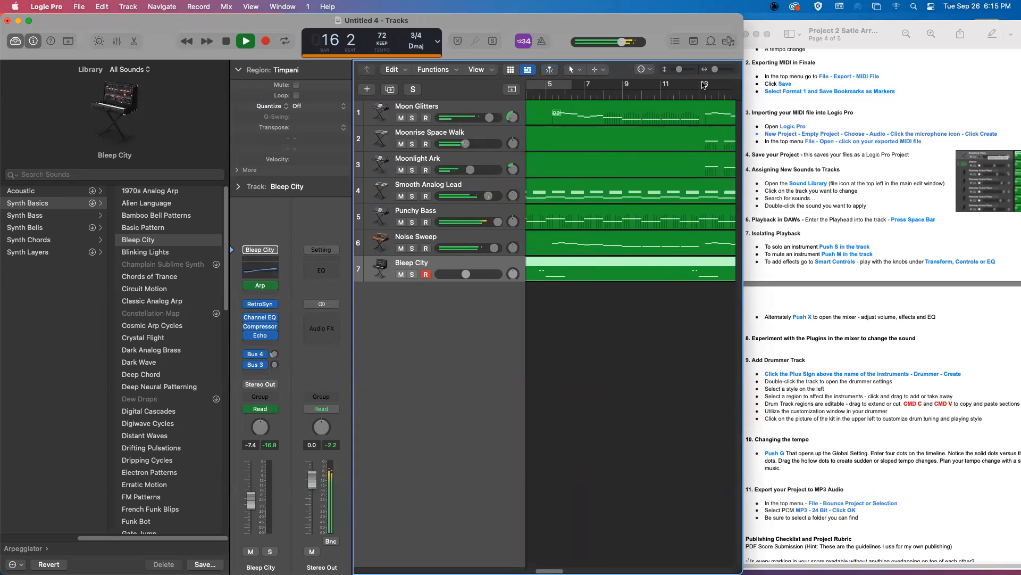
click(690, 95)
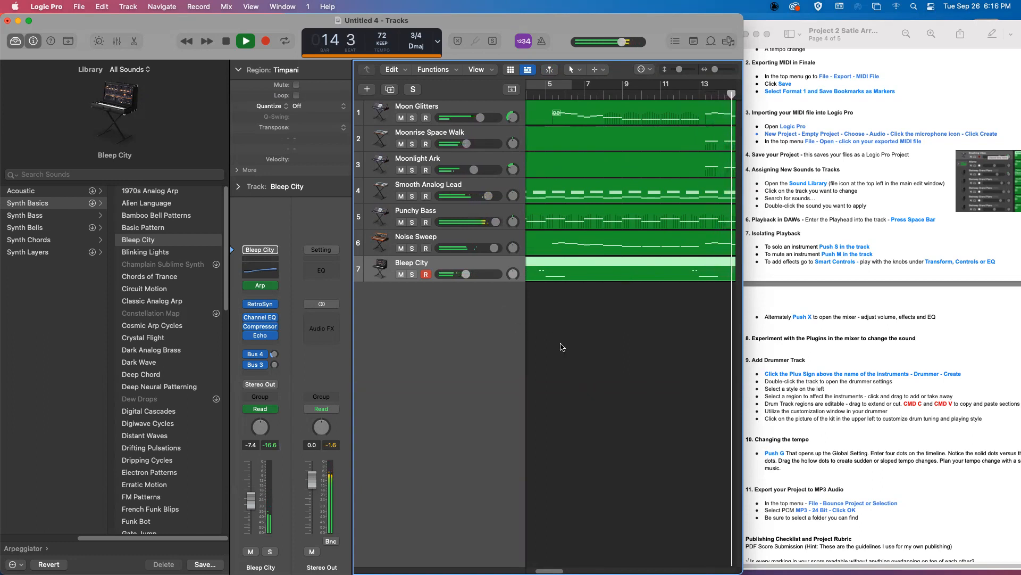
key(space)
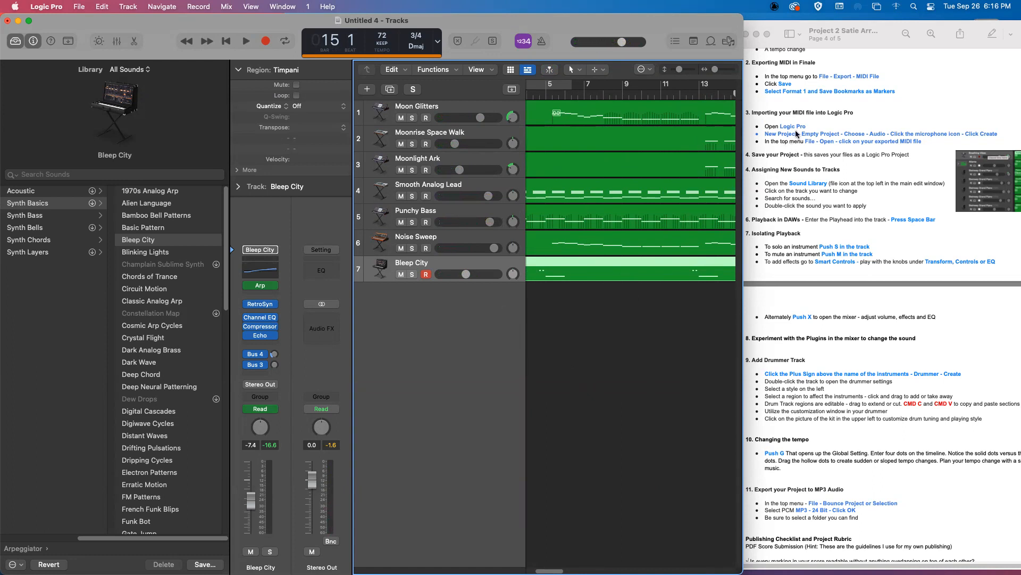
Check the assignment's mixer and plug-in instructions, and solo and select the Oboe track.
scroll(829, 180, down, 1)
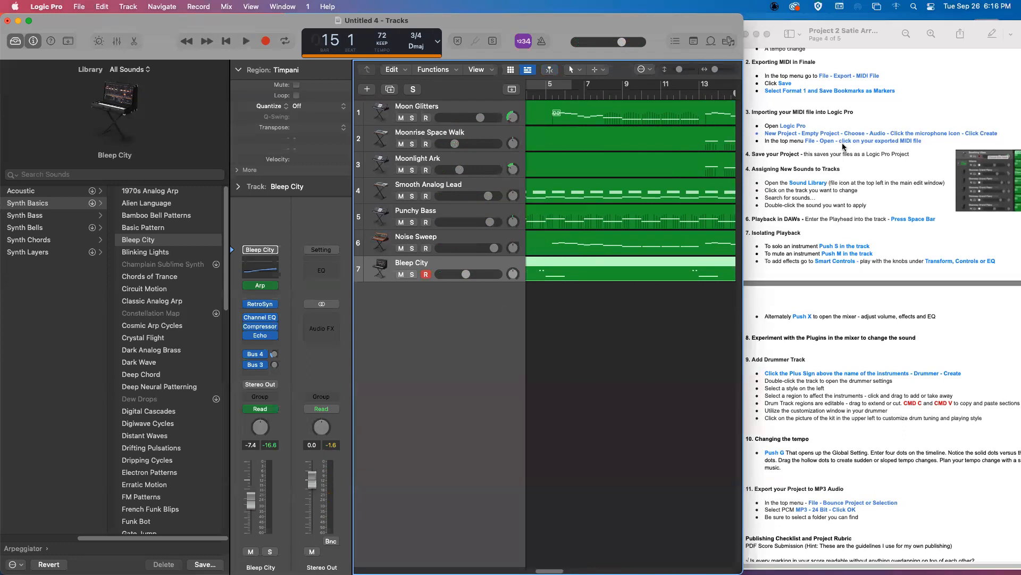
scroll(811, 268, down, 5)
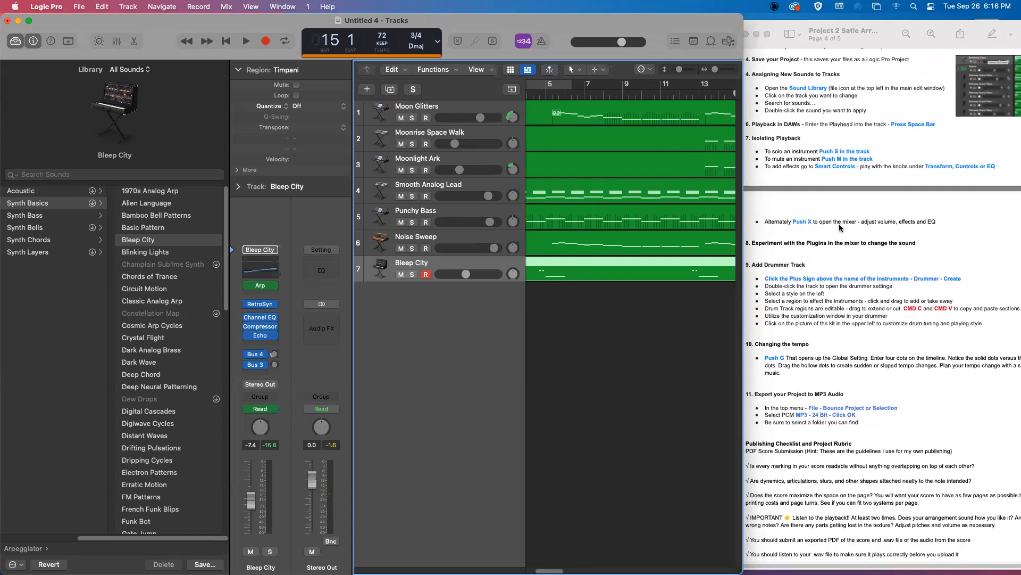
scroll(840, 227, down, 1)
scroll(838, 225, down, 3)
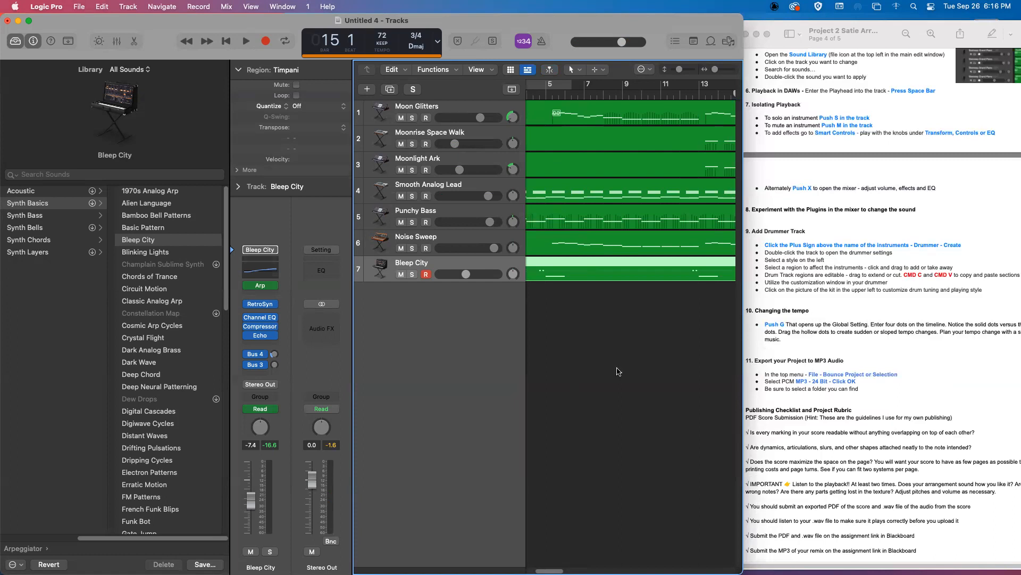
scroll(631, 186, left, 3)
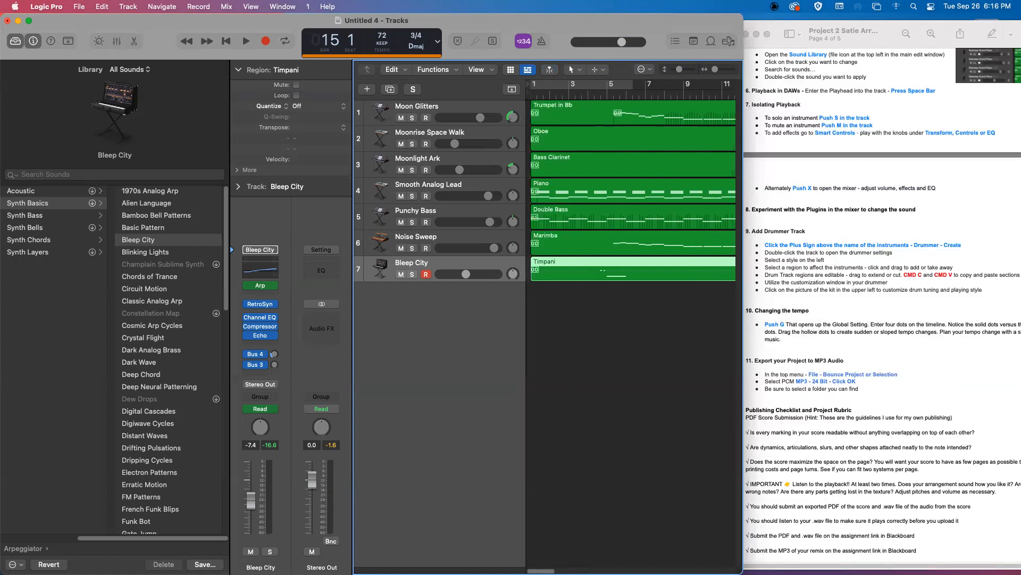
click(558, 145)
click(412, 145)
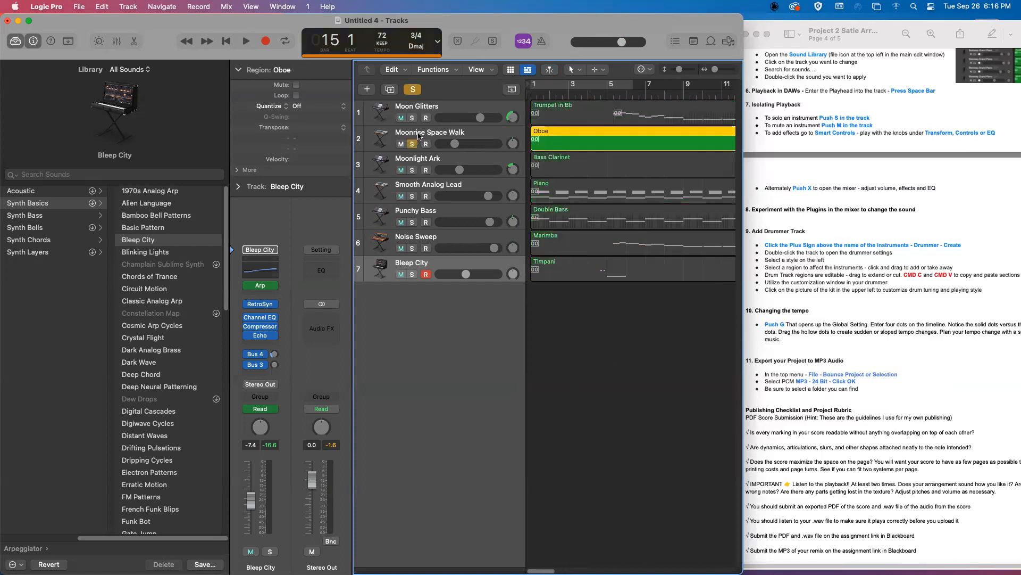
click(420, 136)
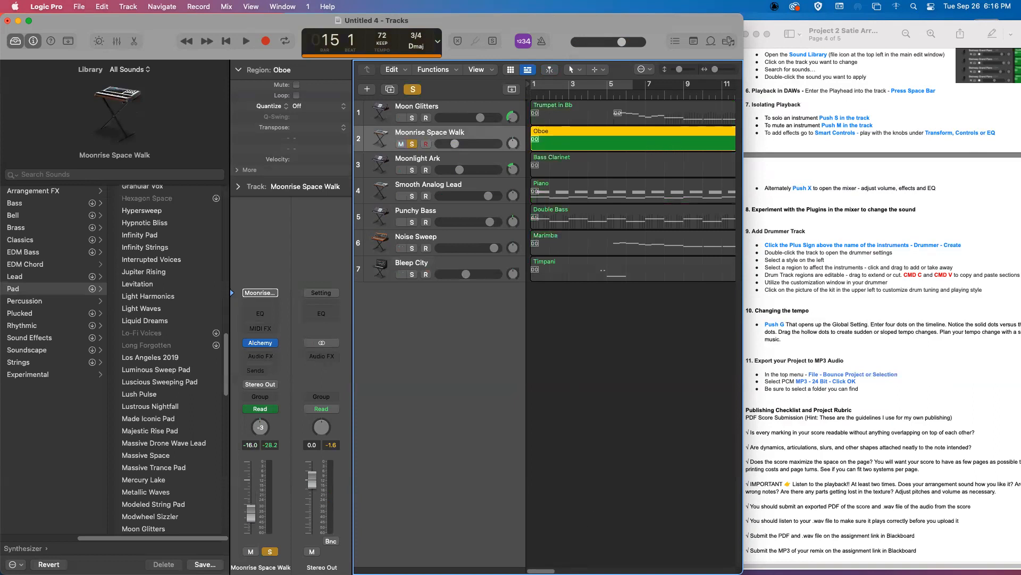
Set a cycle range from measure 13 to 19, play the soloed Oboe track within it, and stop in measure 18.
scroll(578, 242, right, 10)
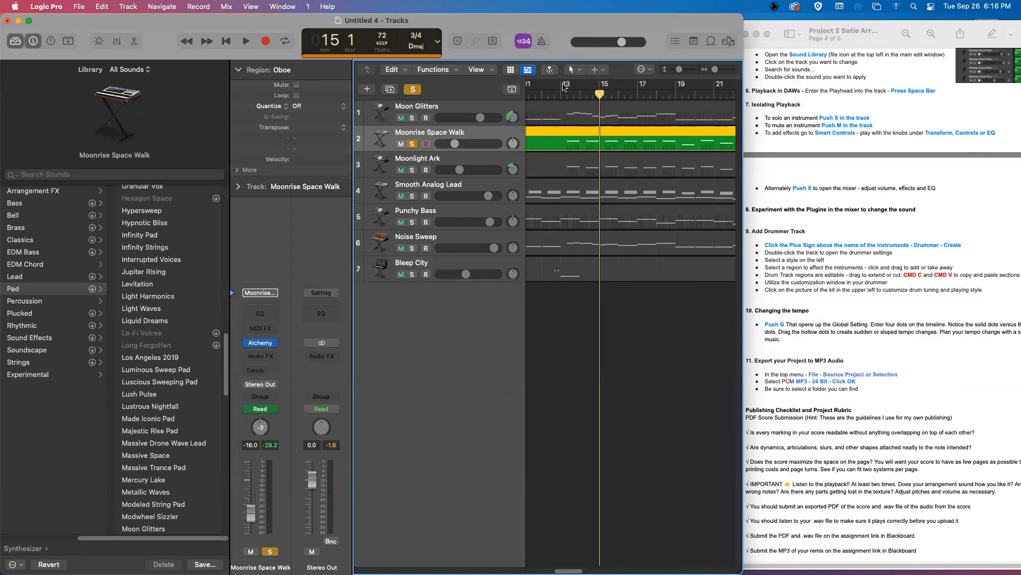
drag(563, 87, 573, 88)
drag(604, 88, 675, 87)
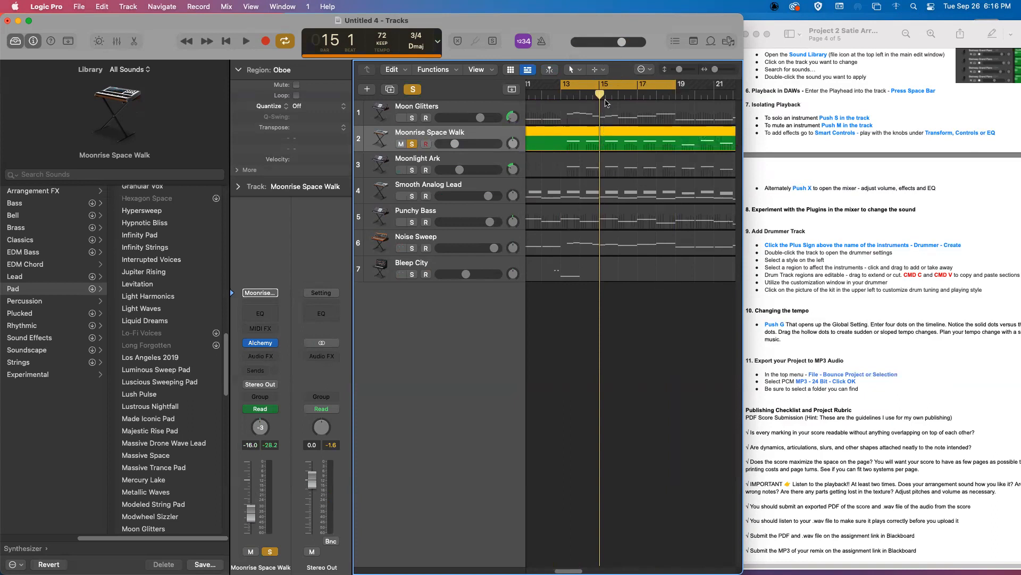
key(space)
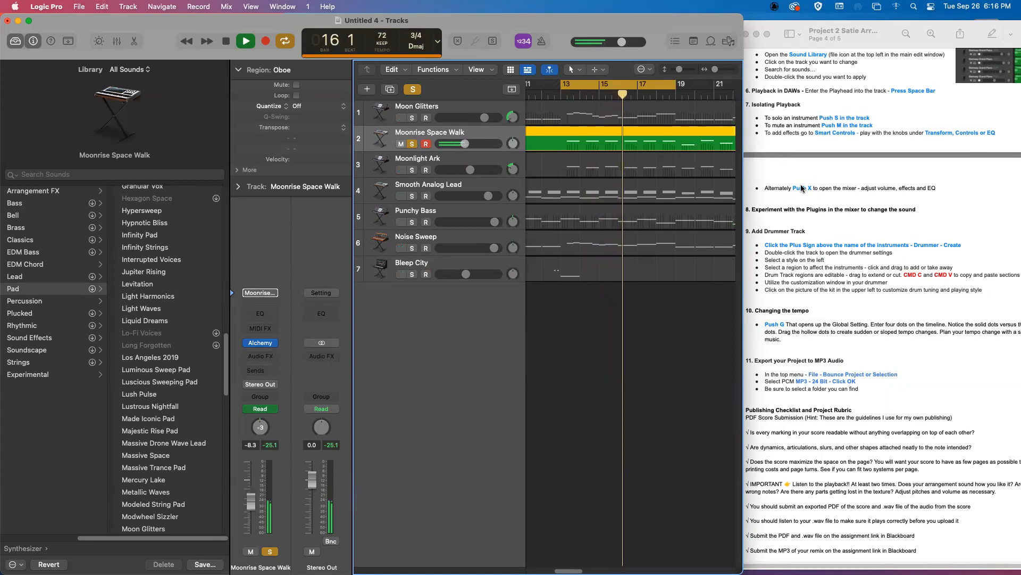
click(783, 189)
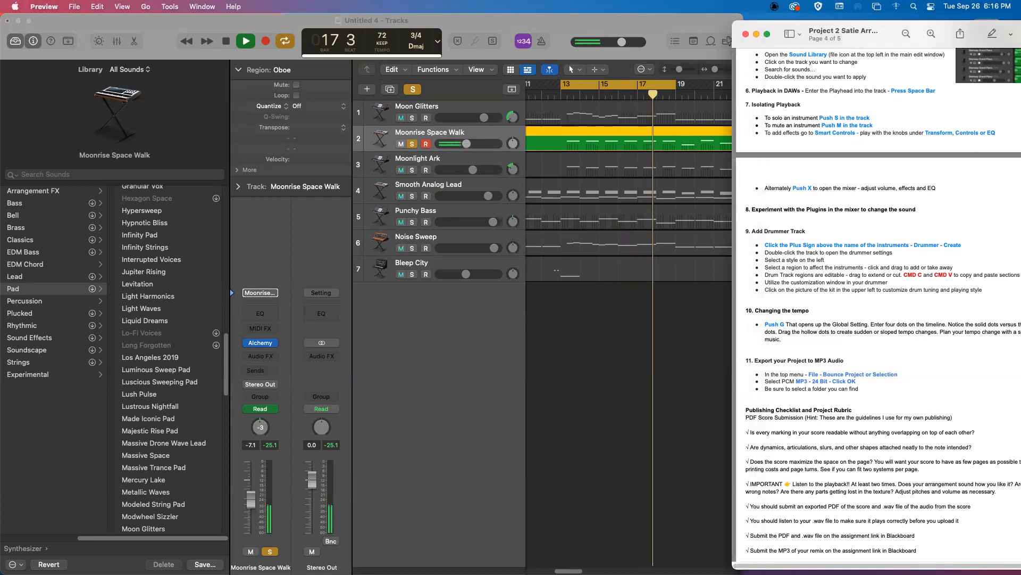
click(226, 41)
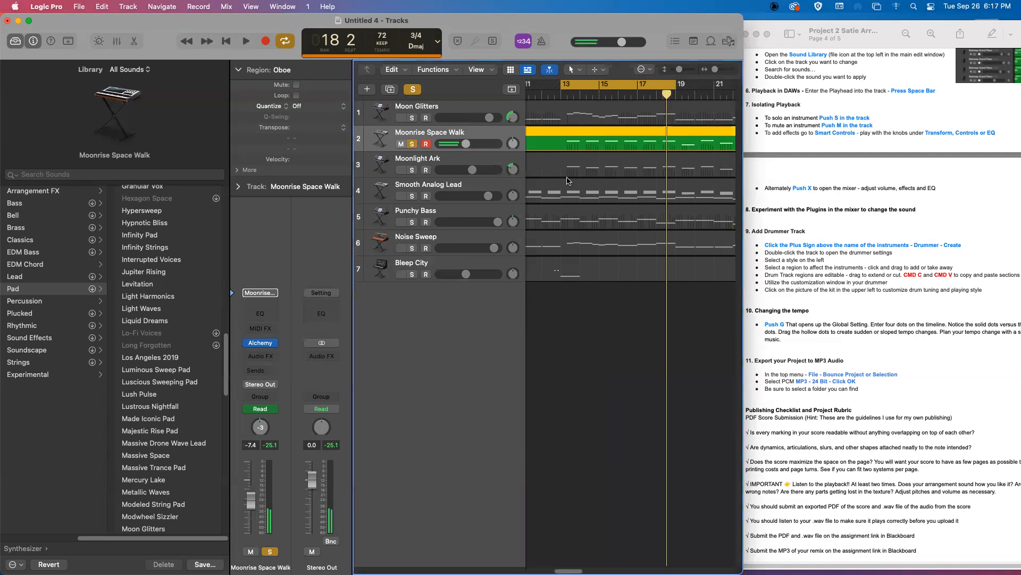
Open the mixer, restart playback, and insert a stereo Flanger on the Oboe track's Moonrise Space Walk channel.
key(x)
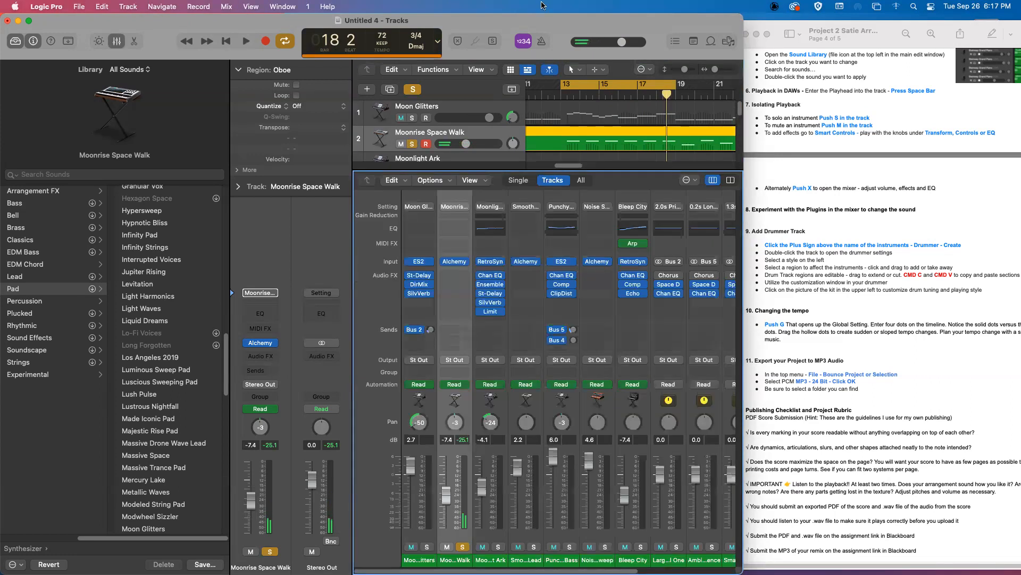
key(space)
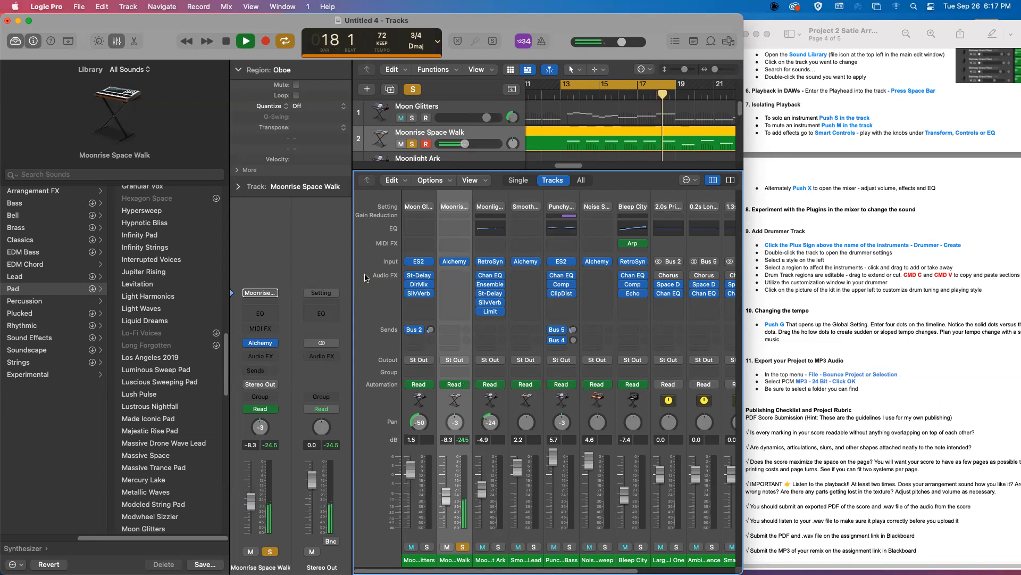
click(454, 276)
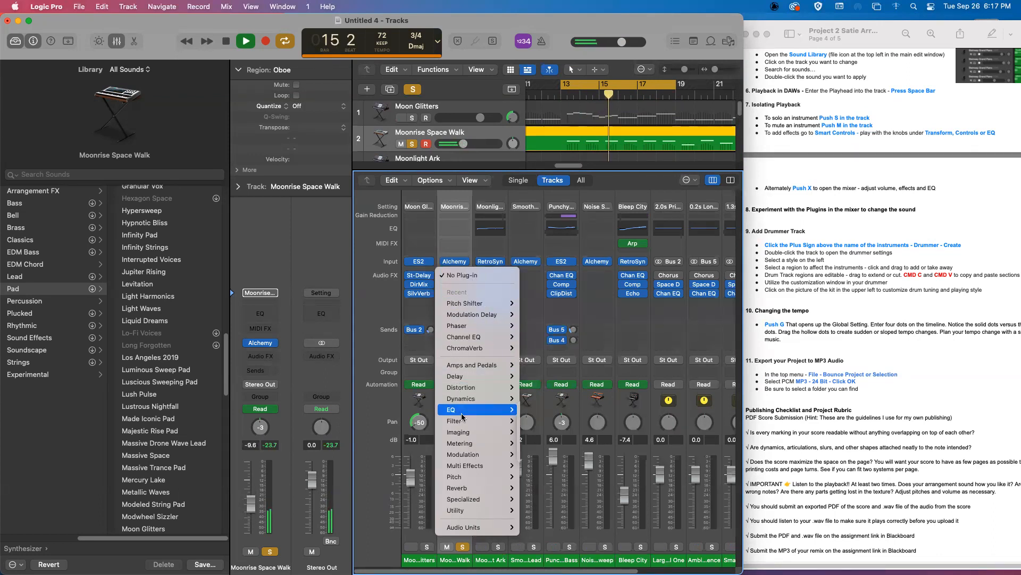
mouse_move(466, 454)
mouse_move(564, 474)
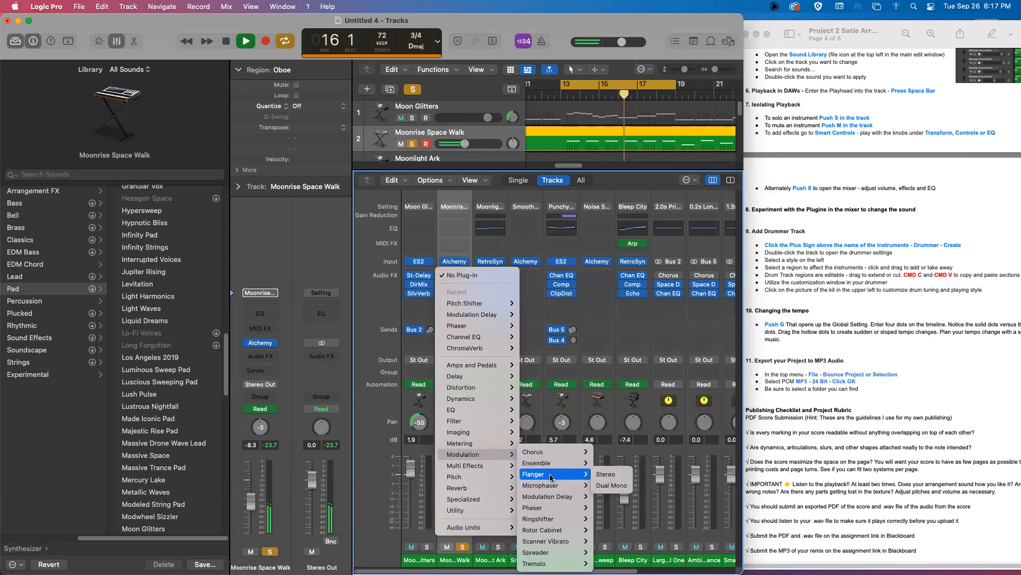
click(600, 477)
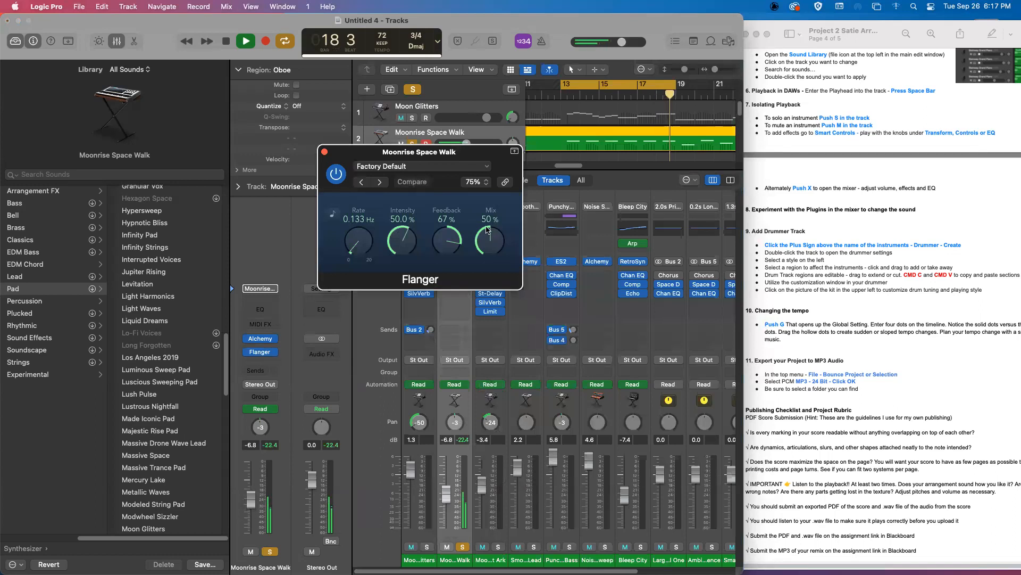
Adjust the Flanger during playback to 82% intensity, 99% feedback and a rate of 0.900 Hz.
drag(407, 228, 391, 198)
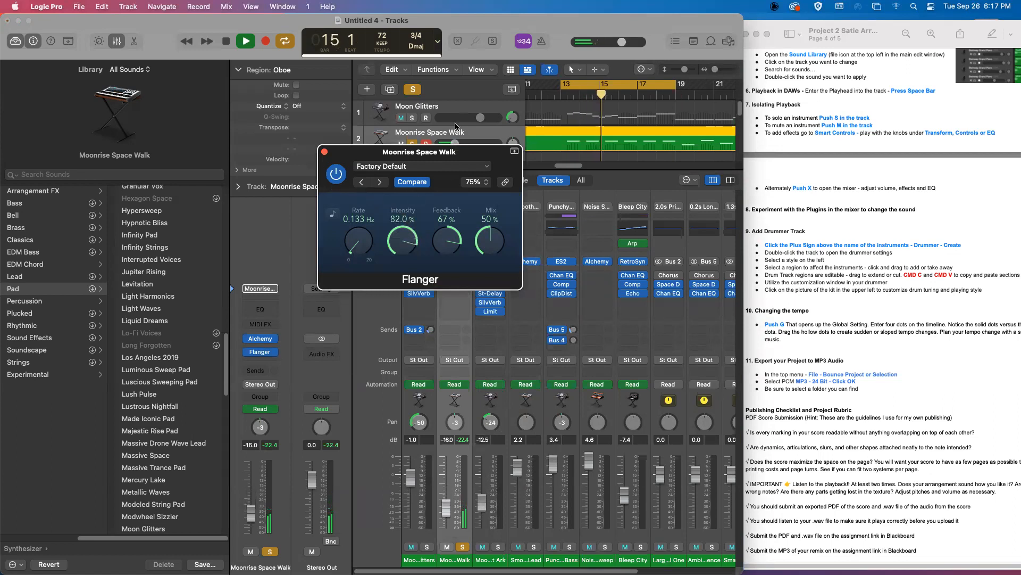
mouse_move(352, 242)
mouse_down()
mouse_move(352, 210)
mouse_move(350, 244)
mouse_up()
mouse_move(445, 249)
mouse_down()
mouse_move(460, 248)
mouse_move(455, 232)
mouse_move(455, 258)
mouse_up()
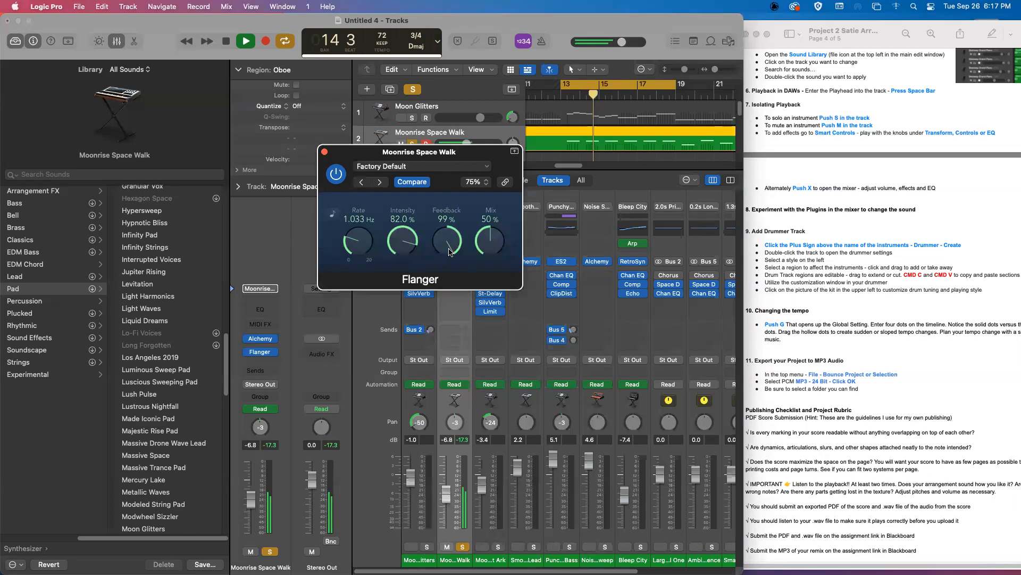
drag(349, 239, 350, 246)
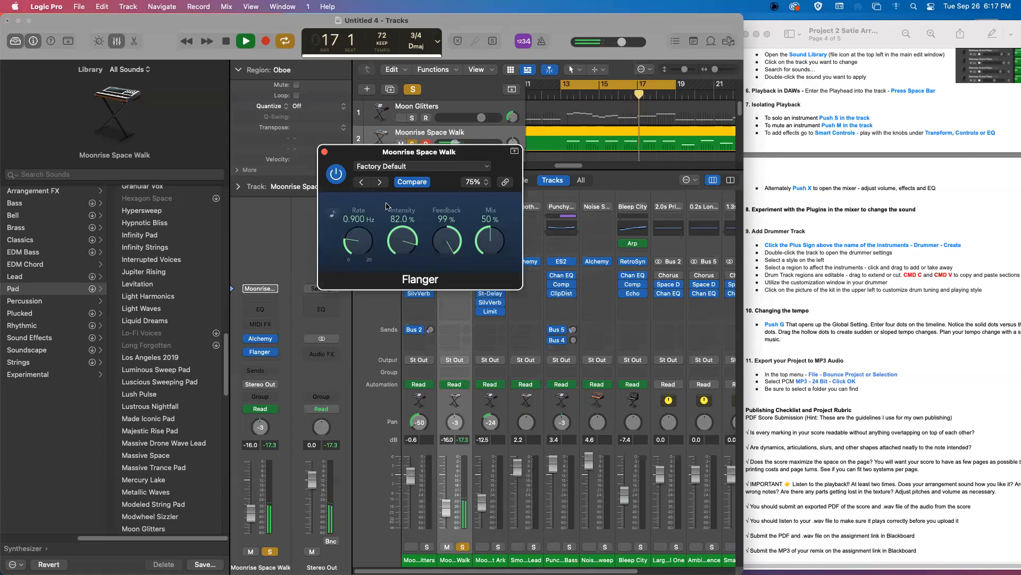
Stop playback and close the Flanger window and the mixer.
key(space)
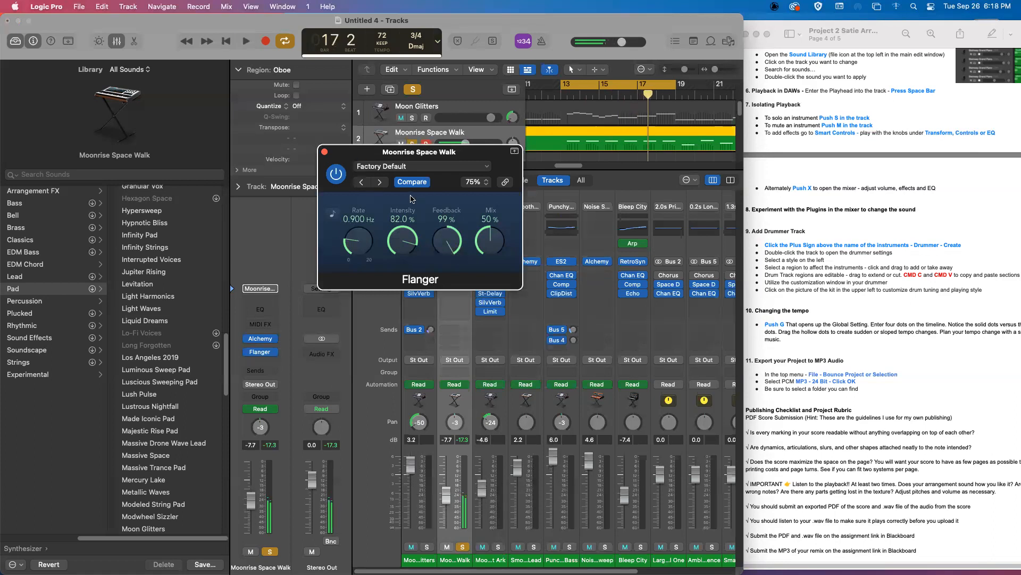
click(324, 152)
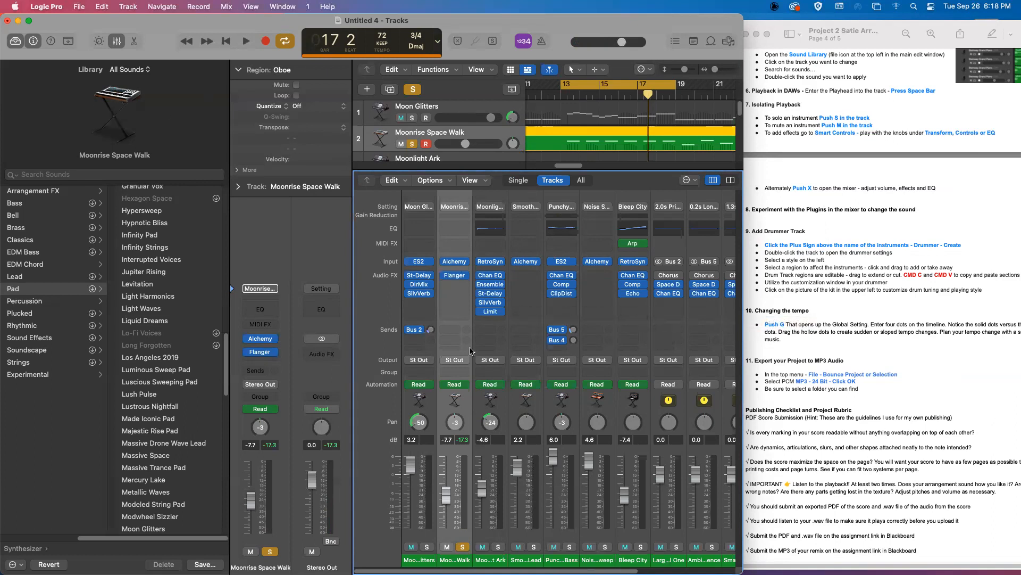
key(x)
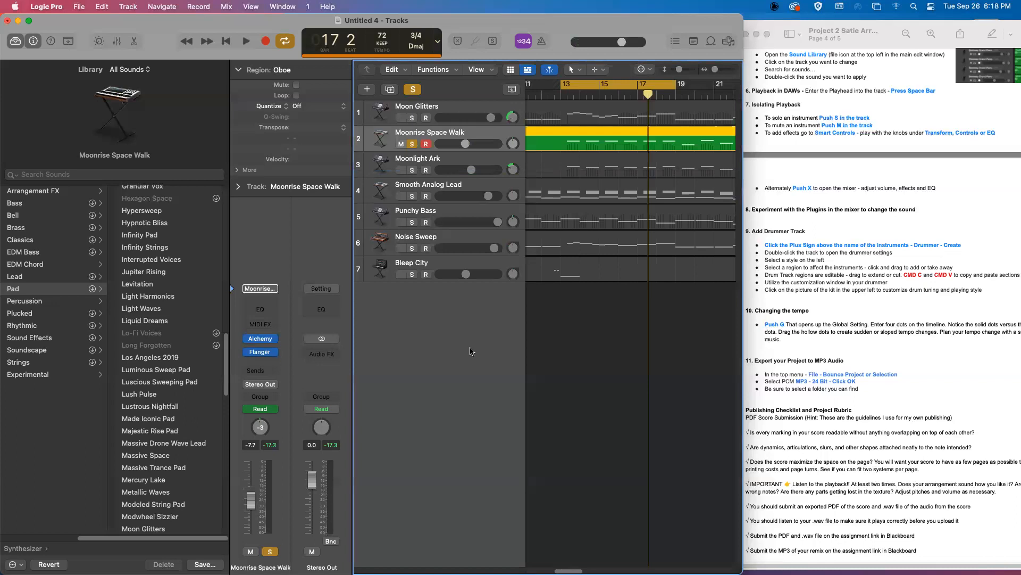
Toggle the mixer open and closed, and make the project window slightly smaller.
key(x)
key(x)
mouse_move(743, 574)
mouse_down()
mouse_move(730, 555)
mouse_move(731, 566)
mouse_up()
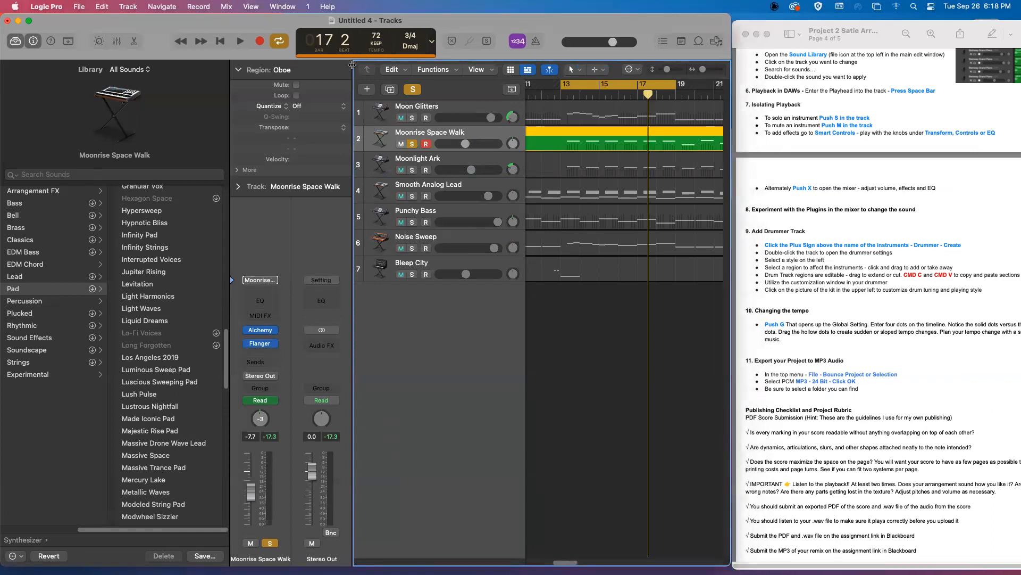
Add a Drummer track with the Rock genre and move it below the Bleep City track.
click(367, 90)
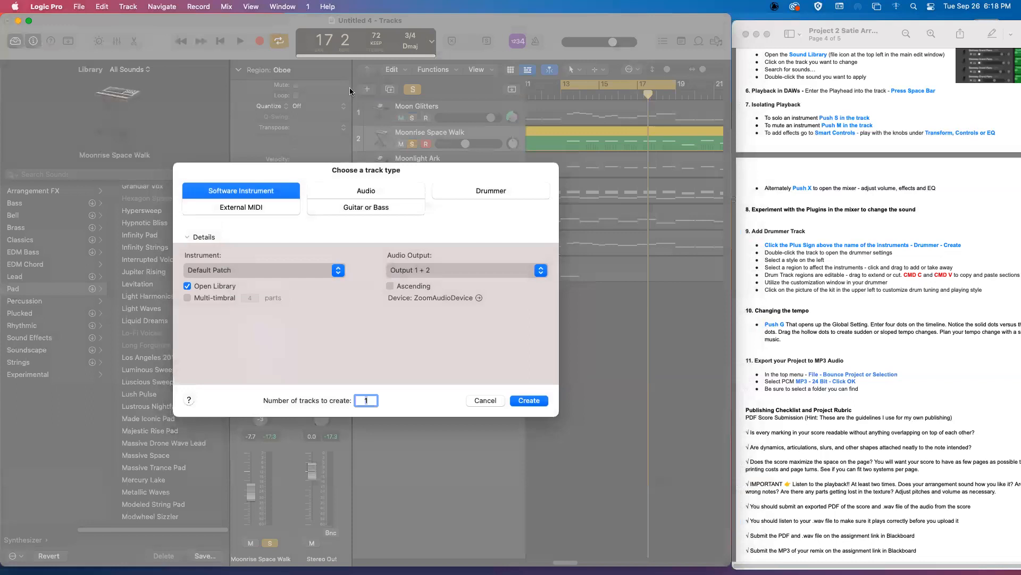
click(489, 400)
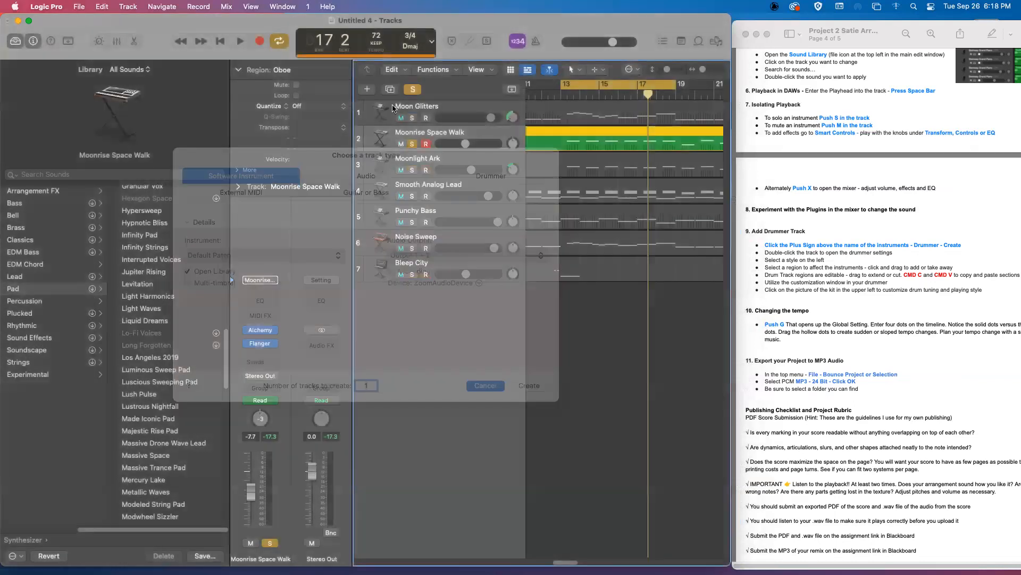
click(368, 90)
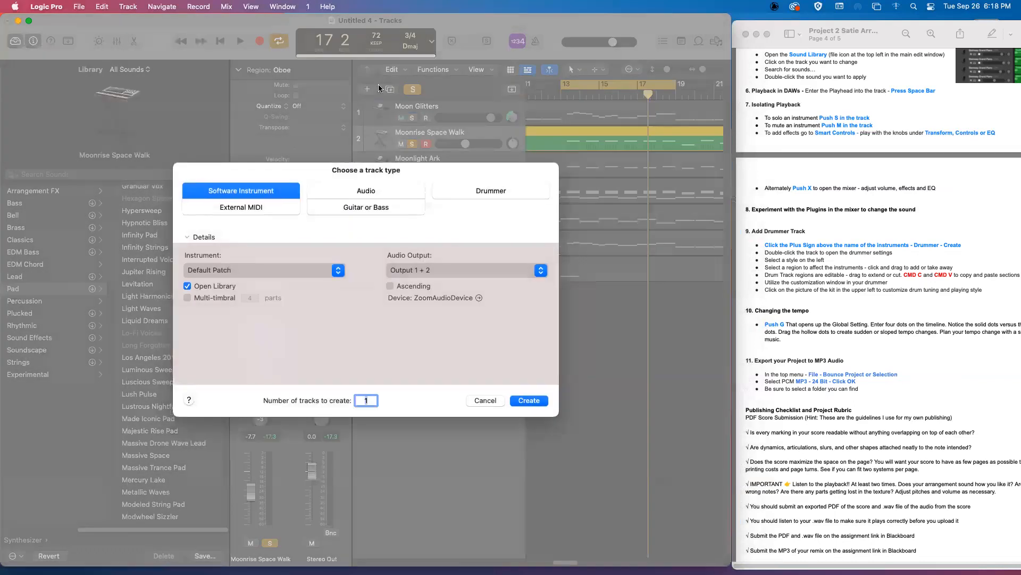
click(495, 195)
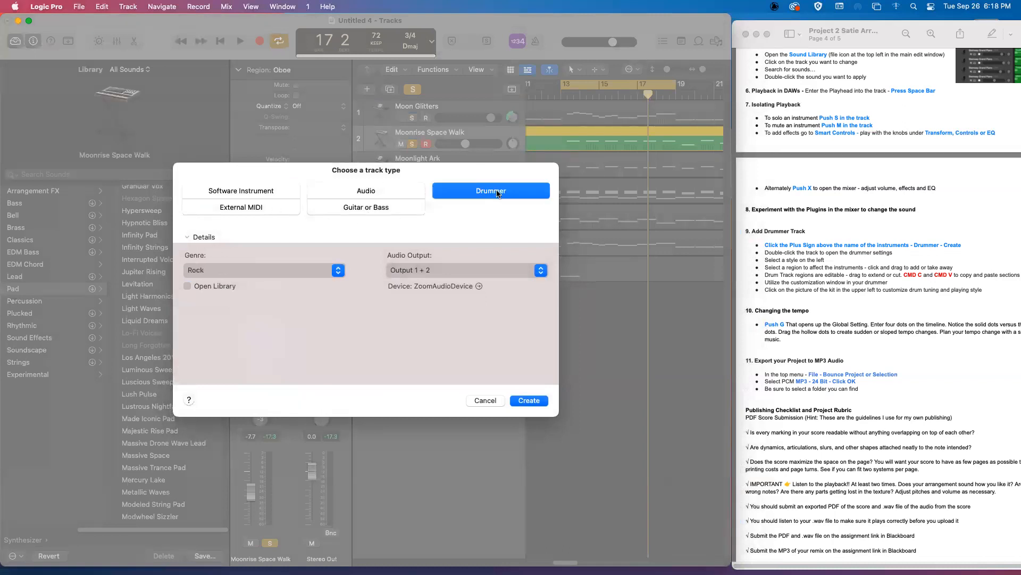
click(530, 401)
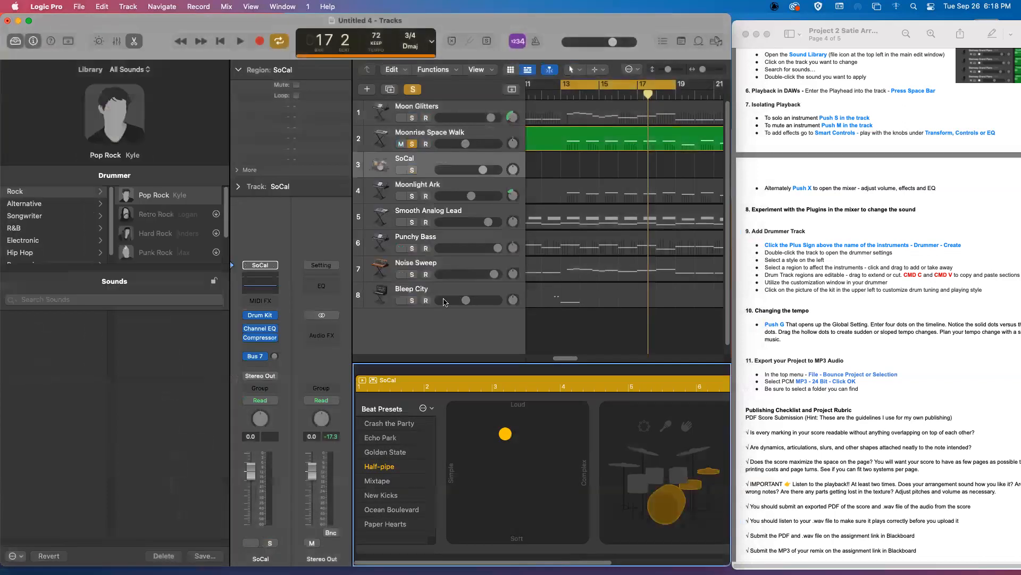
drag(371, 158, 390, 306)
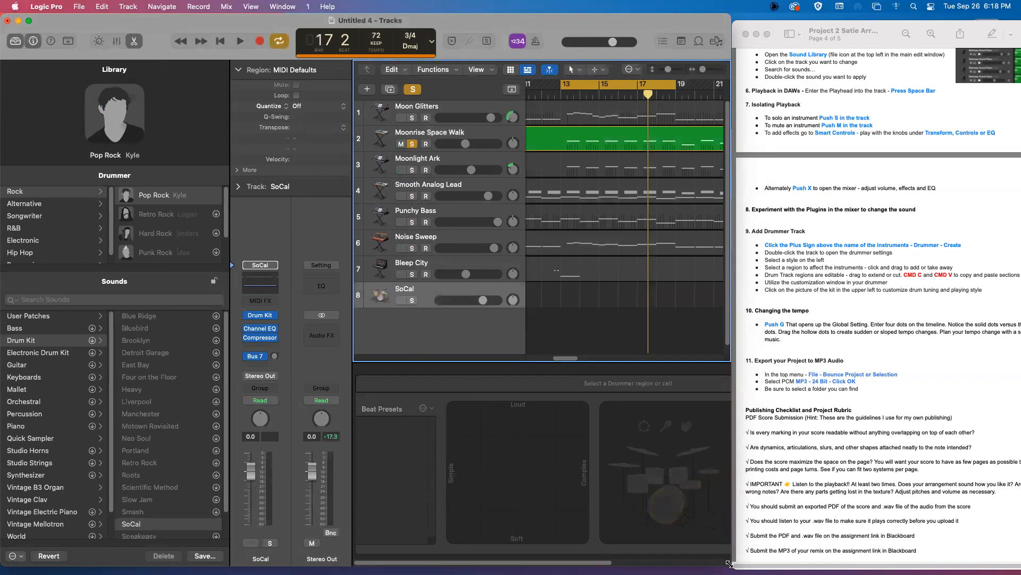
Browse the Hip Hop, Electronic and R&B drummers in the Library and return to the Pop Rock drummer under Rock.
drag(729, 564, 730, 567)
click(163, 197)
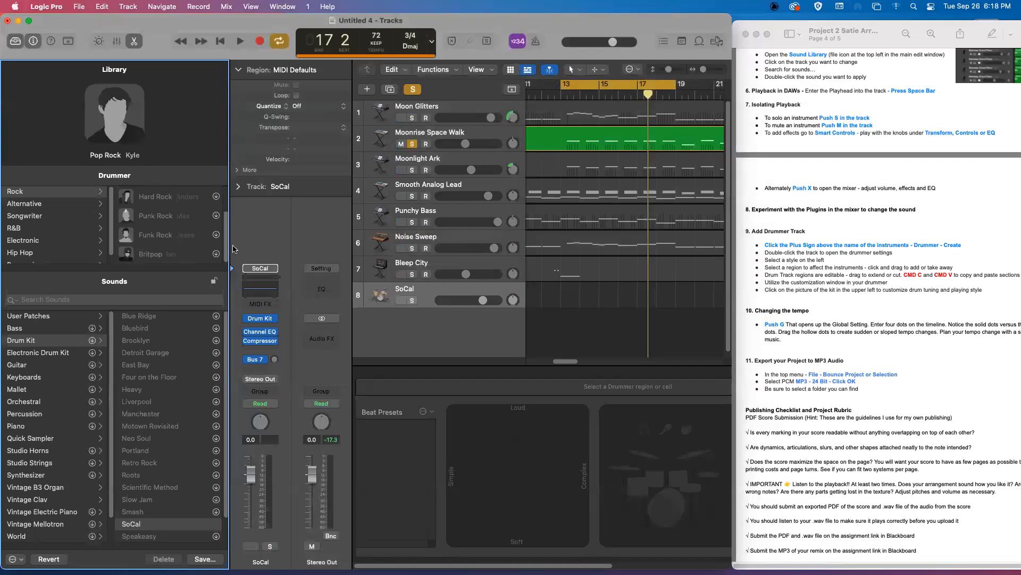
scroll(111, 213, down, 1)
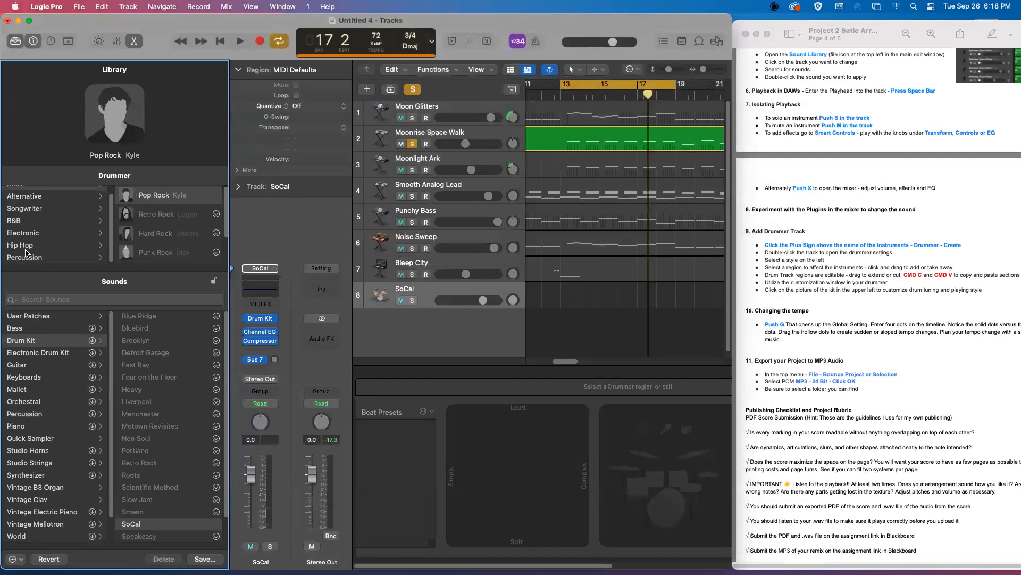
click(25, 246)
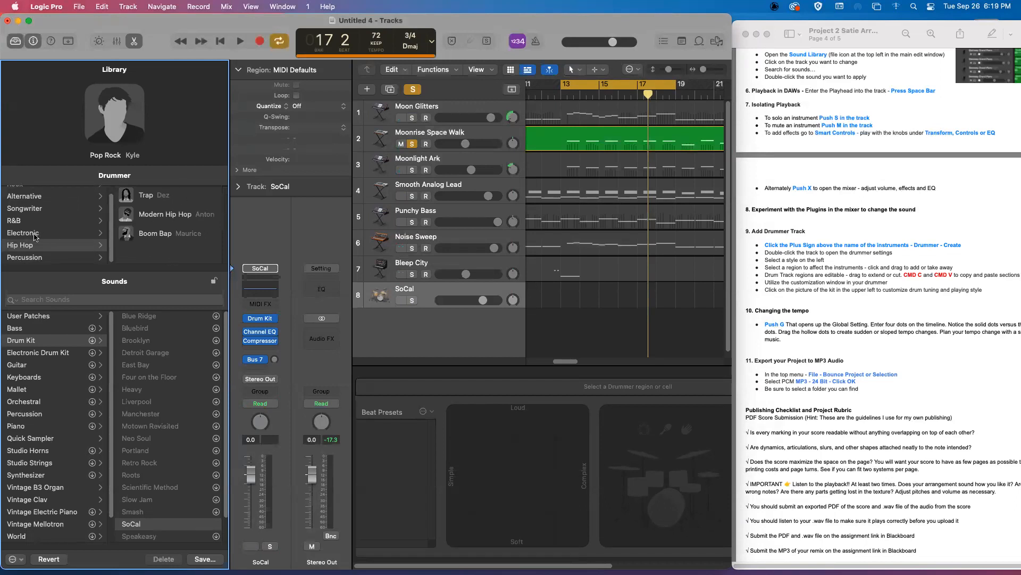
click(35, 234)
click(39, 221)
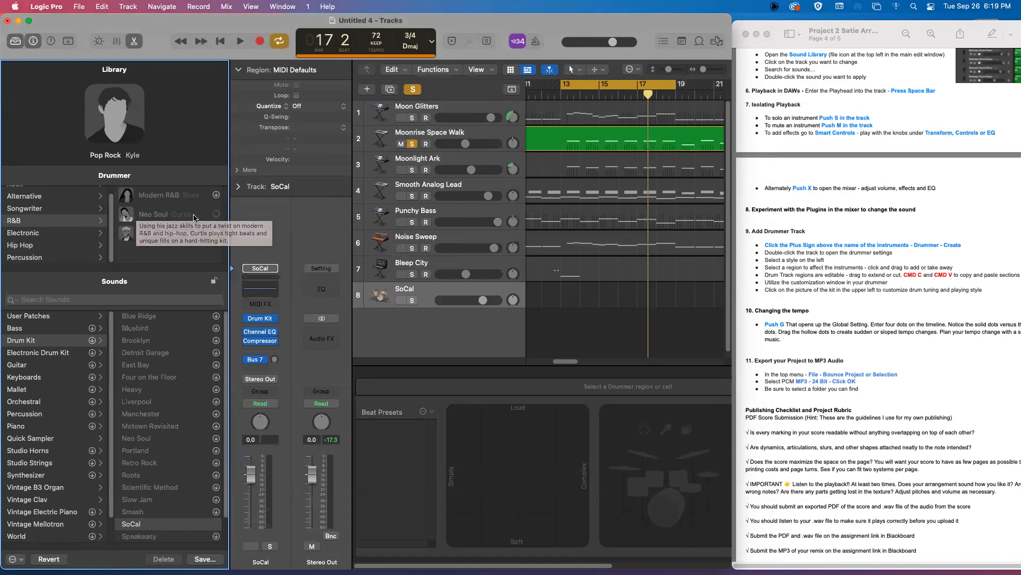
mouse_move(195, 217)
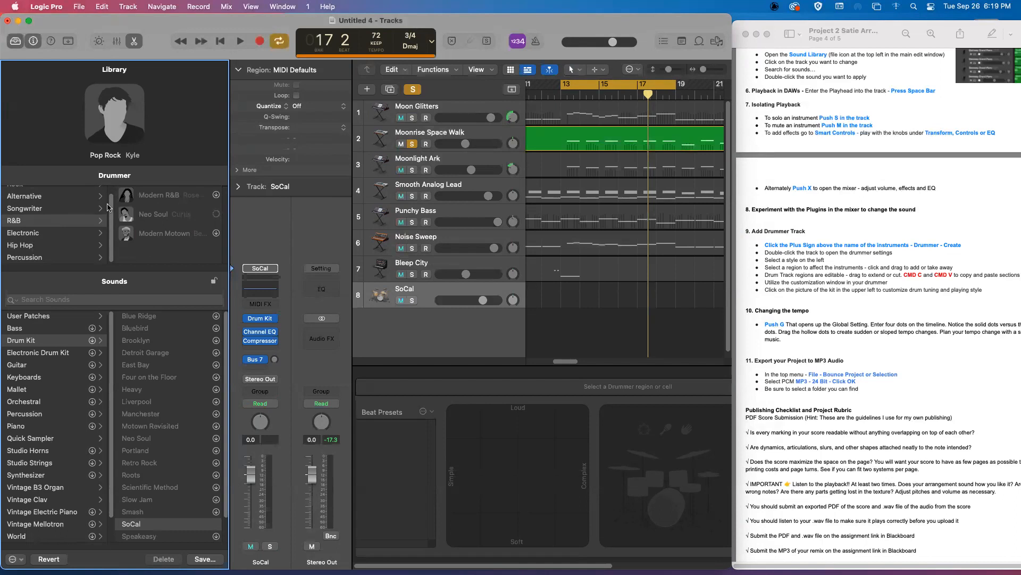
scroll(108, 207, up, 1)
click(32, 193)
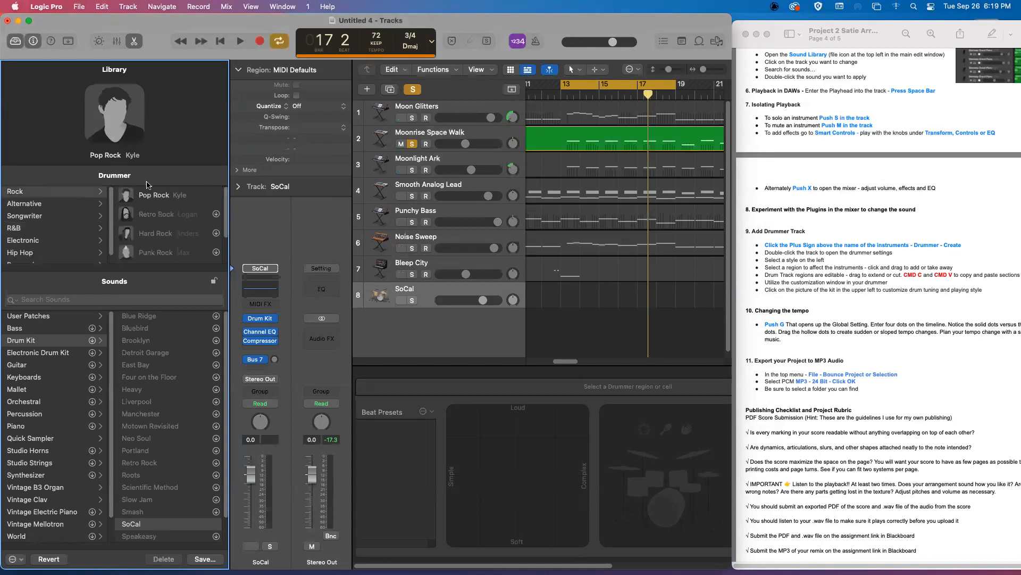
click(184, 195)
Return the playhead to bar 1, solo the SoCal drummer track, and start playback.
drag(565, 361, 539, 361)
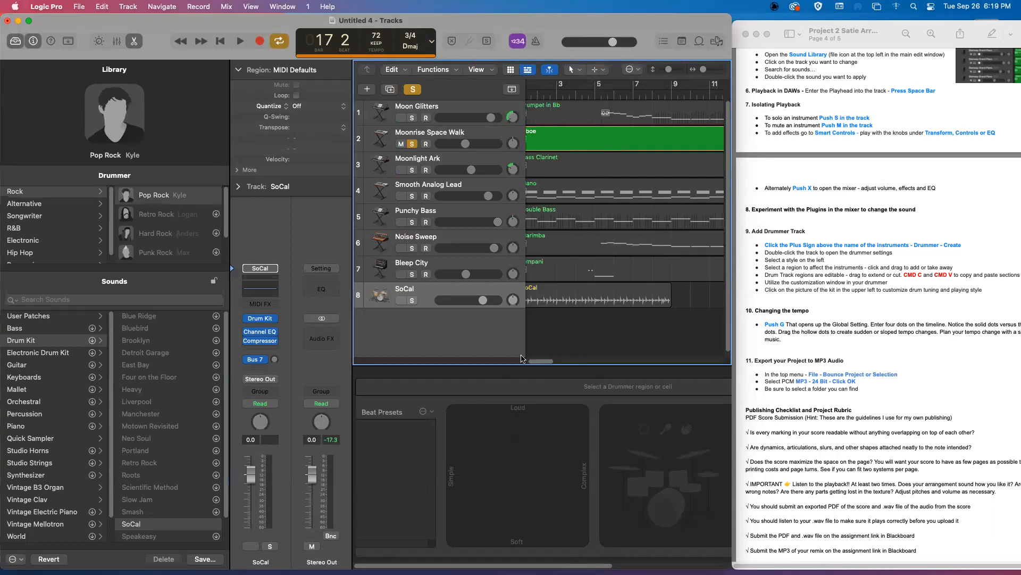
key(Return)
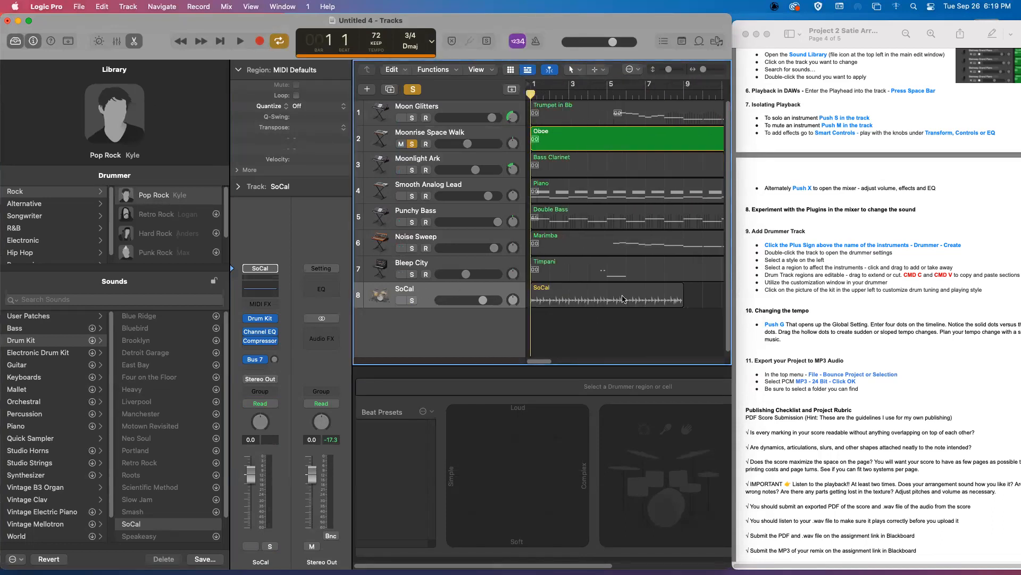
click(413, 301)
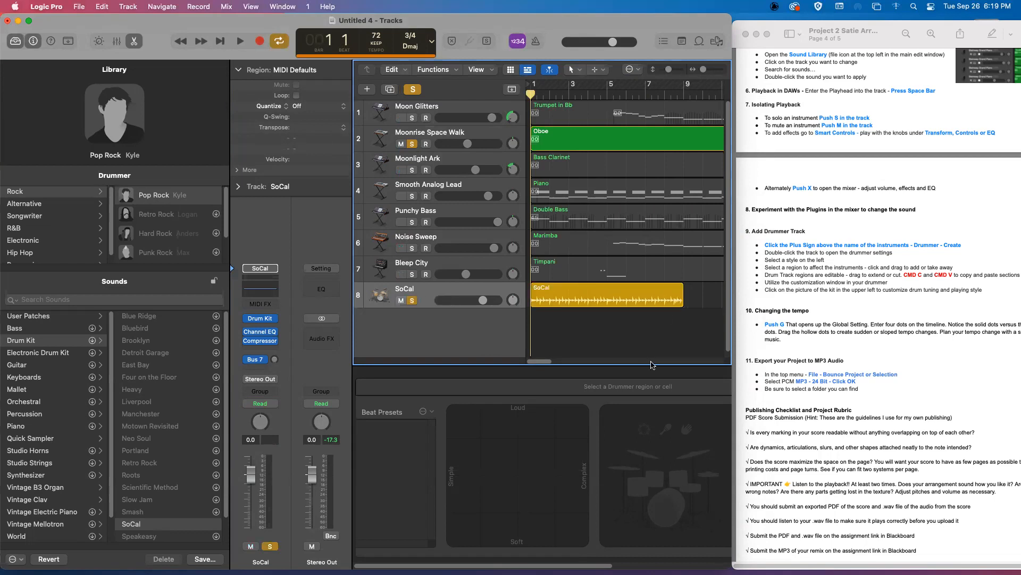
key(space)
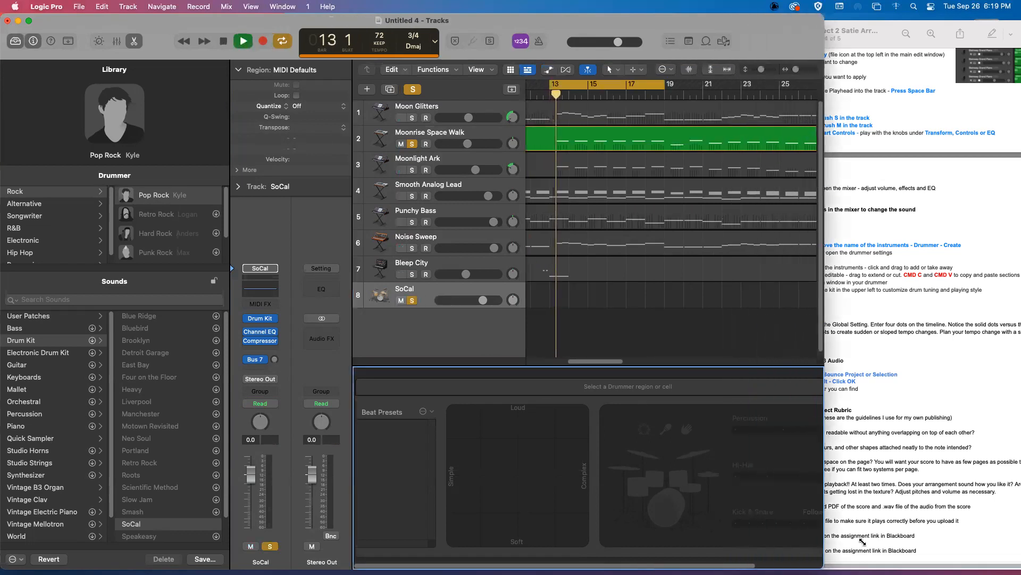
Turn off the cycle range and restart playback of the soloed drums from bar 1.
drag(607, 362, 487, 360)
key(Return)
key(space)
click(782, 86)
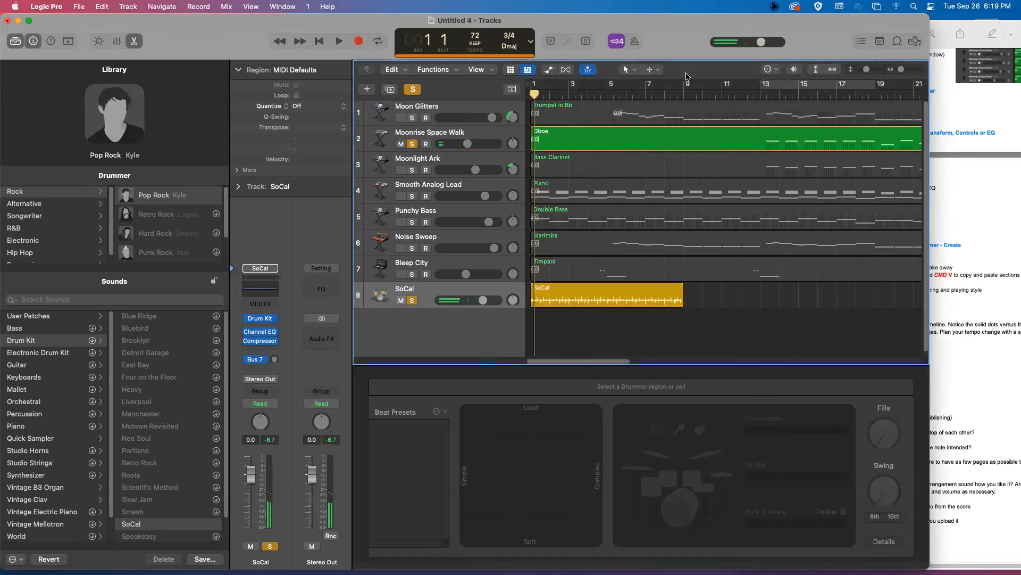
drag(855, 89, 760, 87)
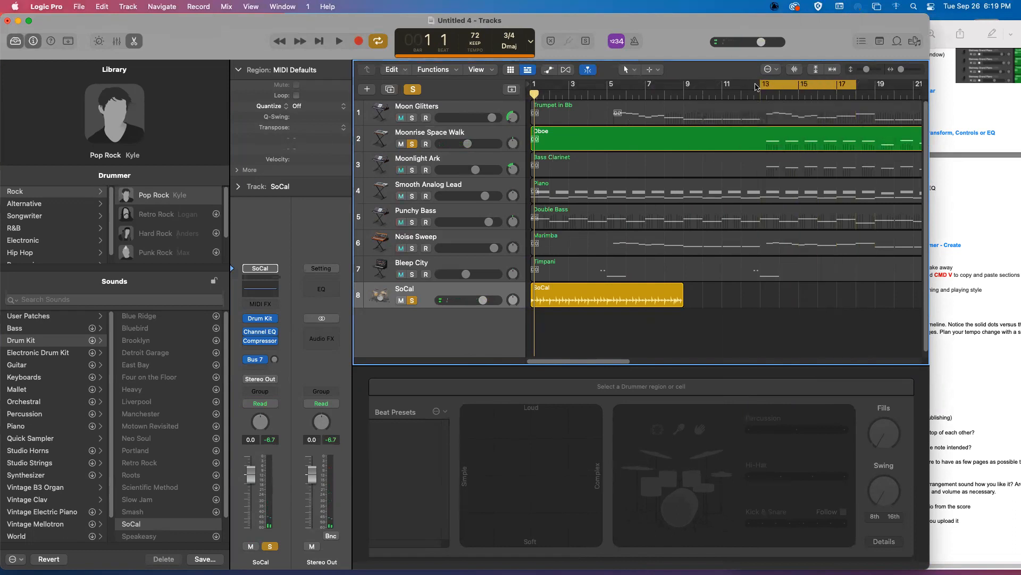
click(777, 87)
click(766, 83)
click(770, 87)
key(space)
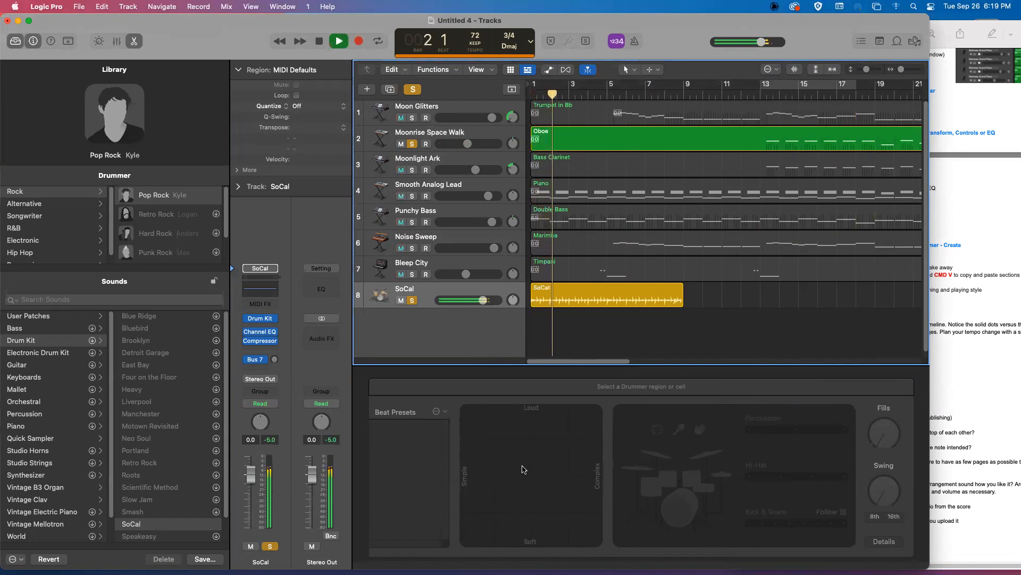
Stop playback and open the SoCal region in the Drummer Editor.
click(548, 471)
double_click(588, 291)
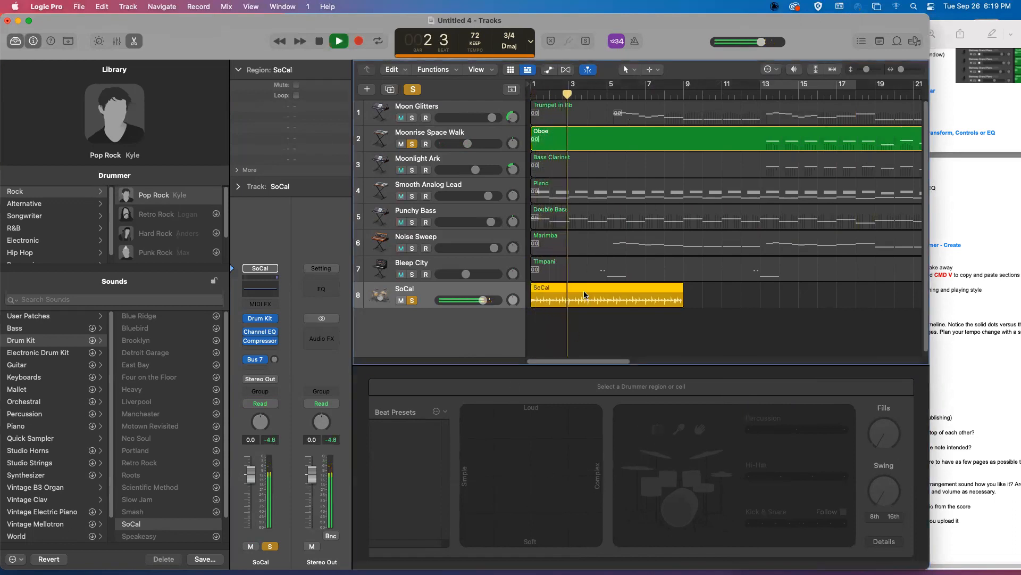
double_click(585, 292)
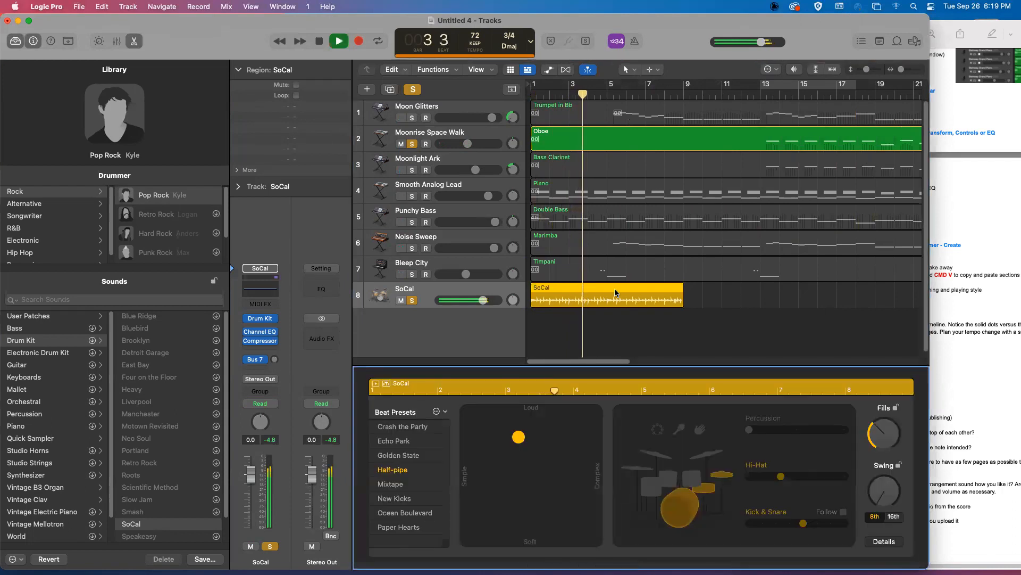
key(space)
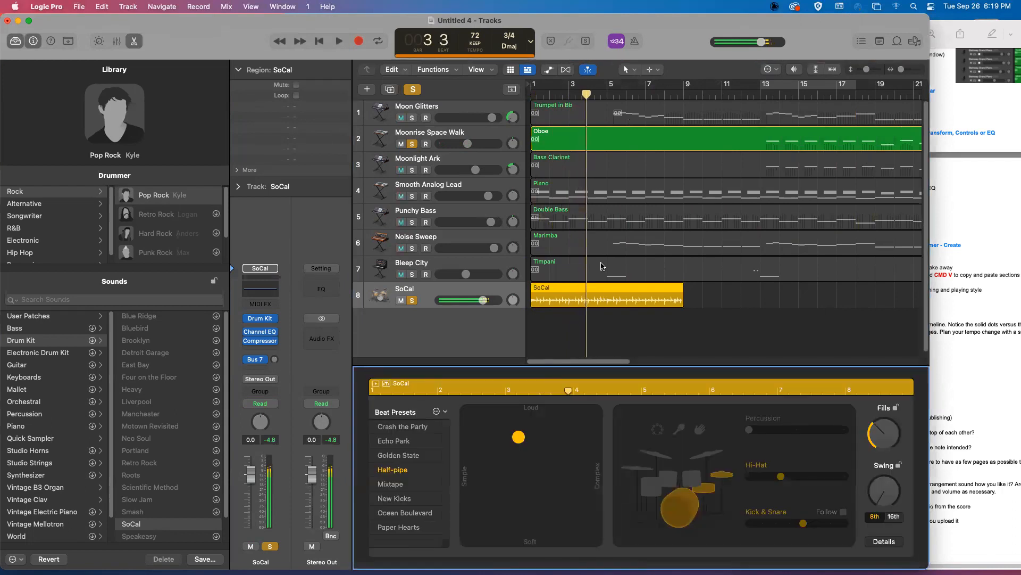
double_click(565, 290)
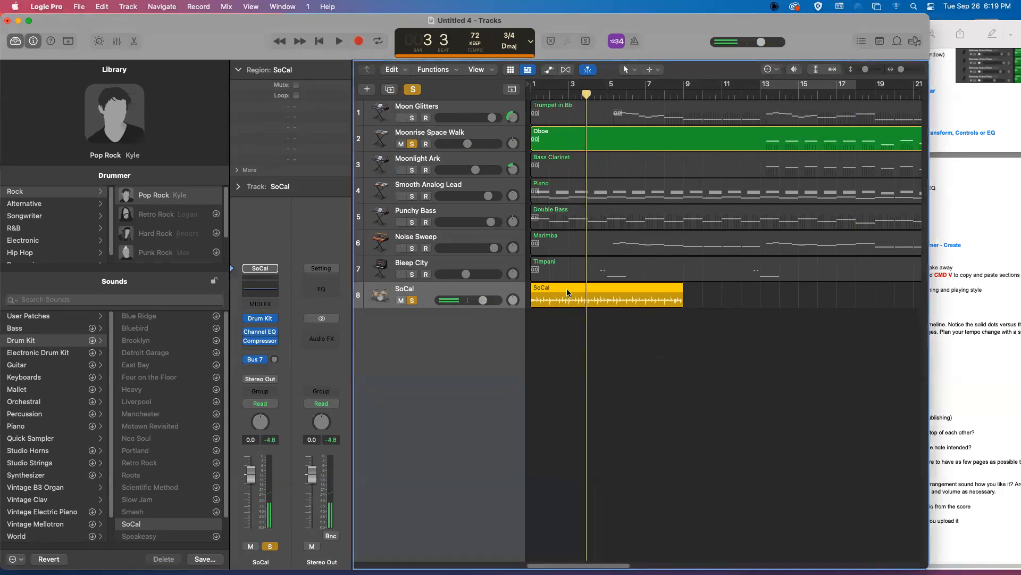
double_click(604, 292)
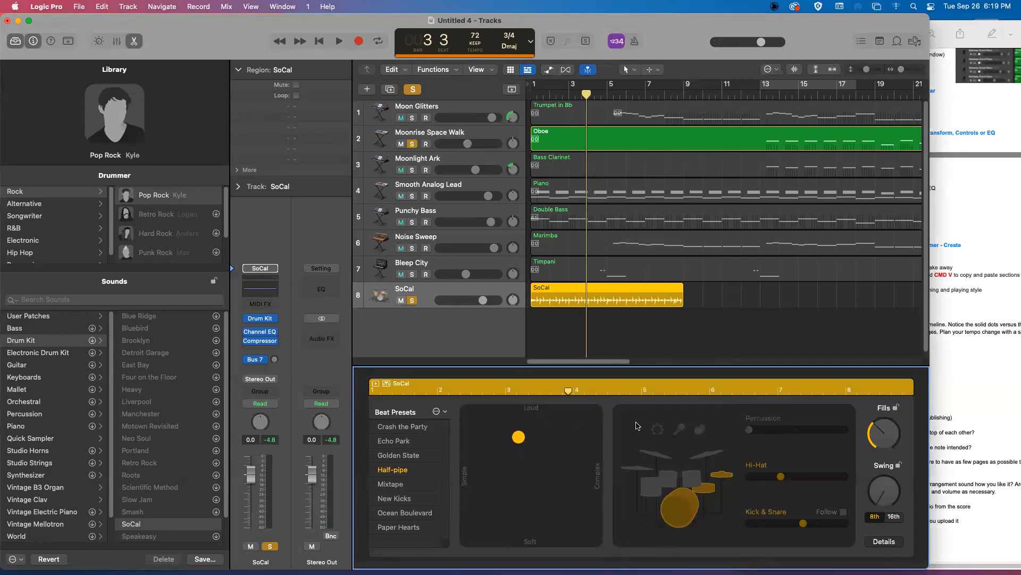
Make the SoCal region's beat much softer and add a second drummer region directly after it at bar 9.
drag(520, 436, 529, 524)
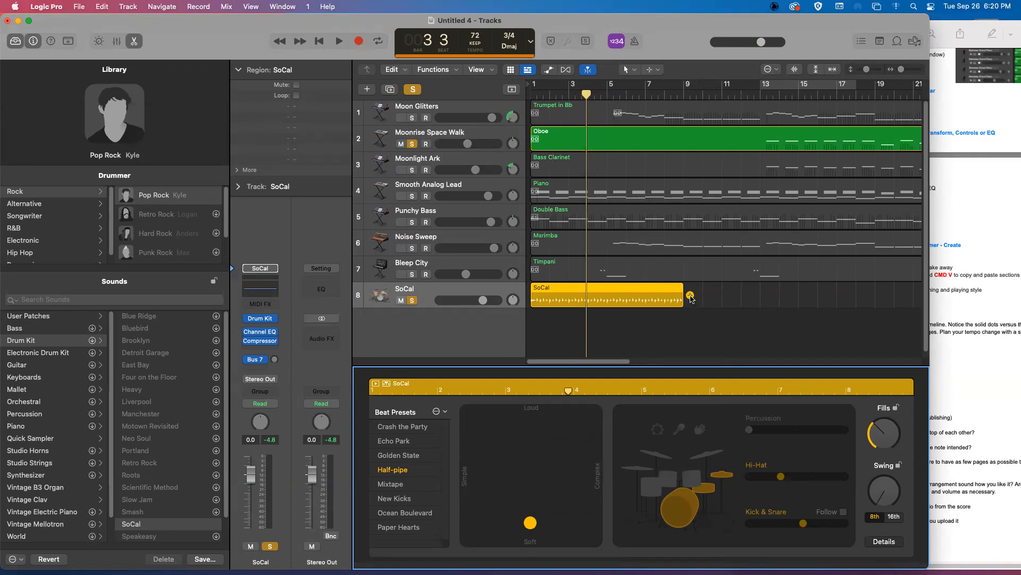
click(690, 296)
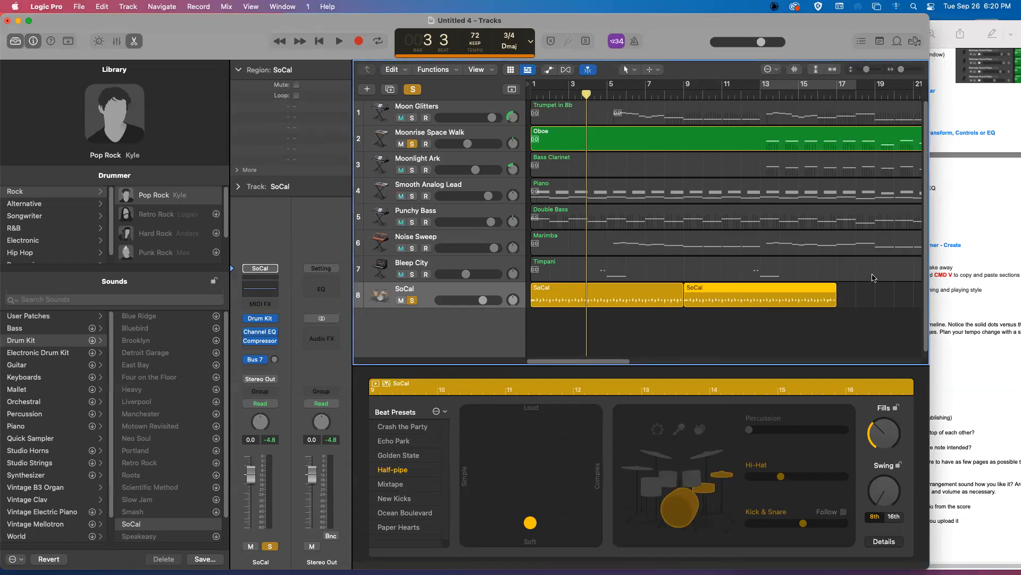
drag(828, 288, 740, 294)
click(823, 288)
Toggle kit pieces for the first SoCal region until only the hi-hat and tambourine are enabled.
click(625, 289)
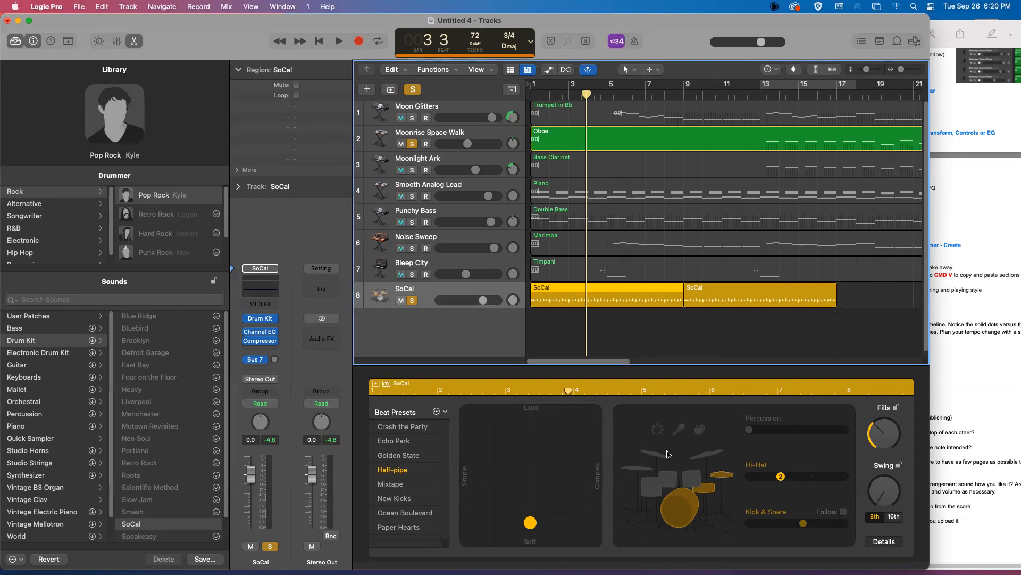
click(687, 513)
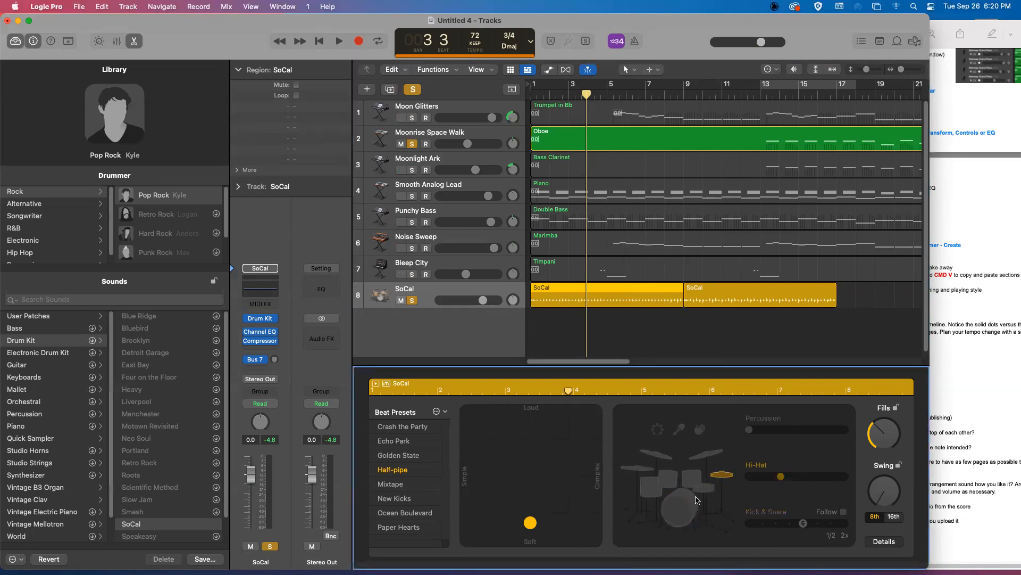
click(674, 517)
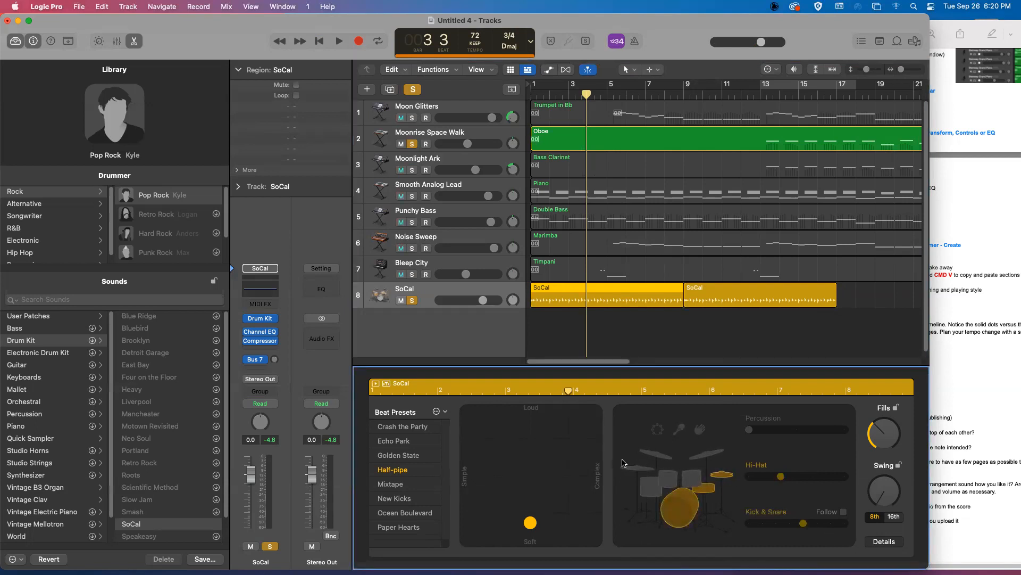
click(662, 471)
click(656, 457)
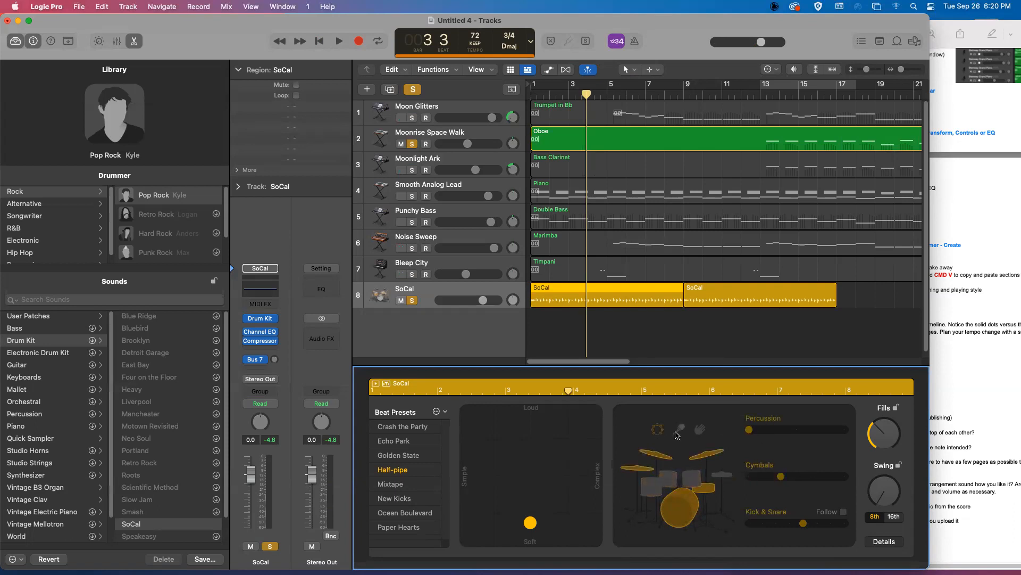
click(700, 429)
click(663, 431)
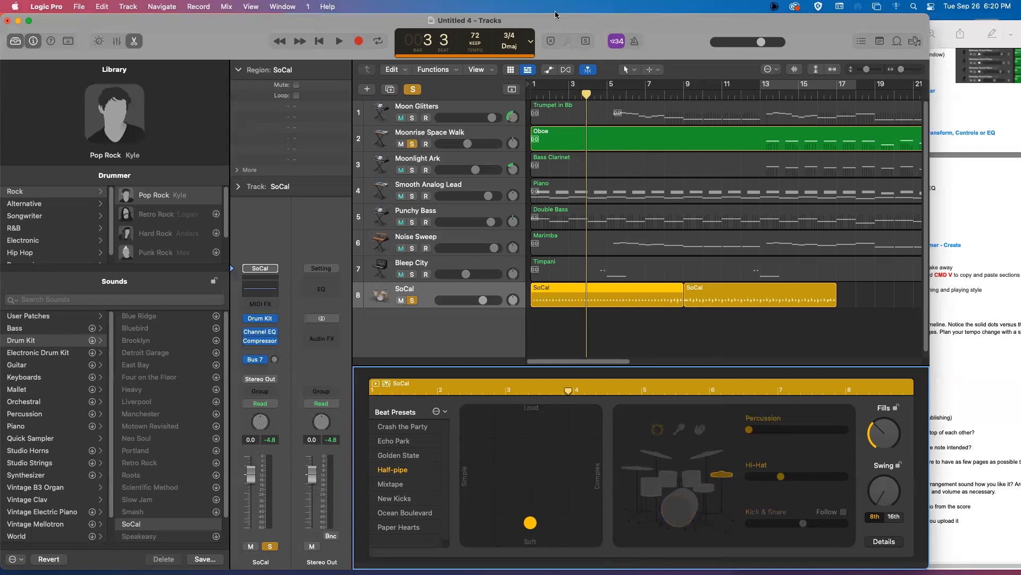
Move the playhead to bar 2 beat 2 and make the first SoCal region's beat simpler and slightly louder.
drag(587, 92, 557, 95)
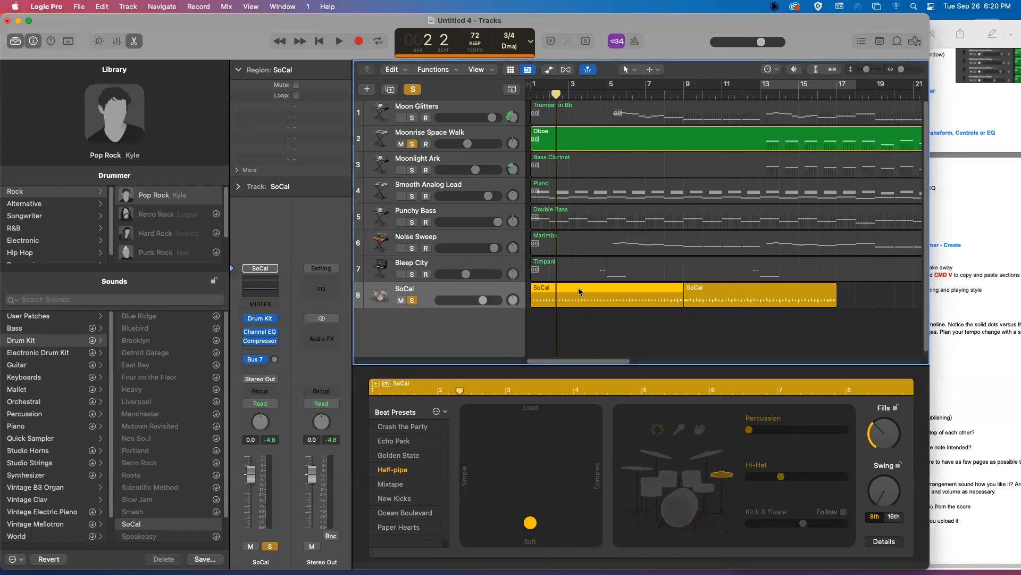
click(613, 329)
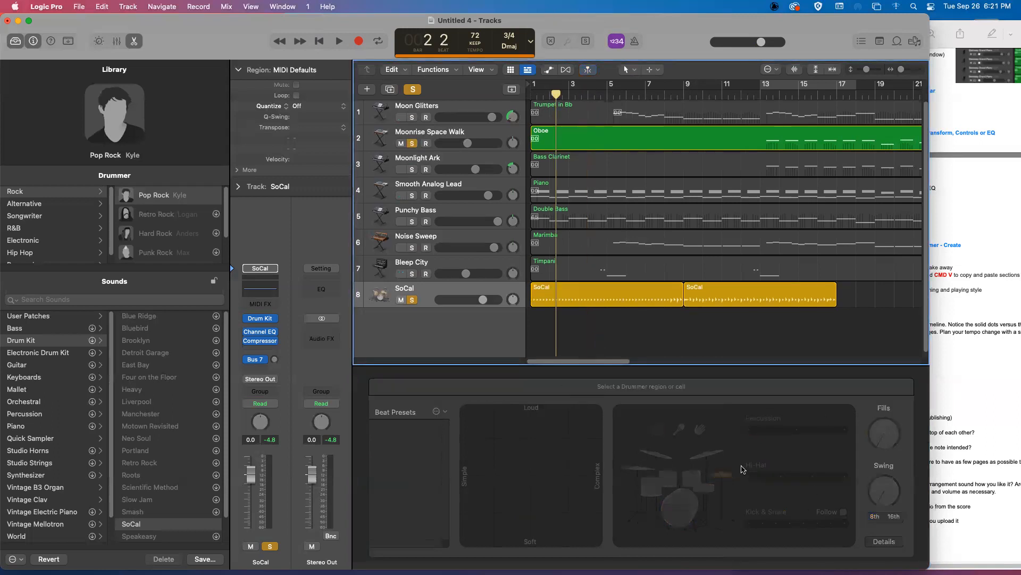
click(578, 292)
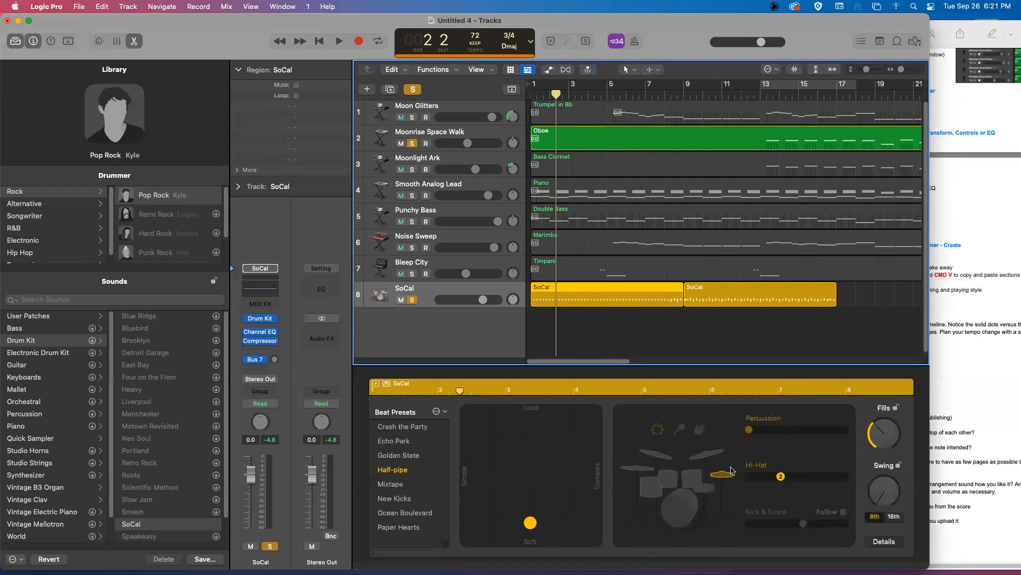
drag(531, 521, 493, 500)
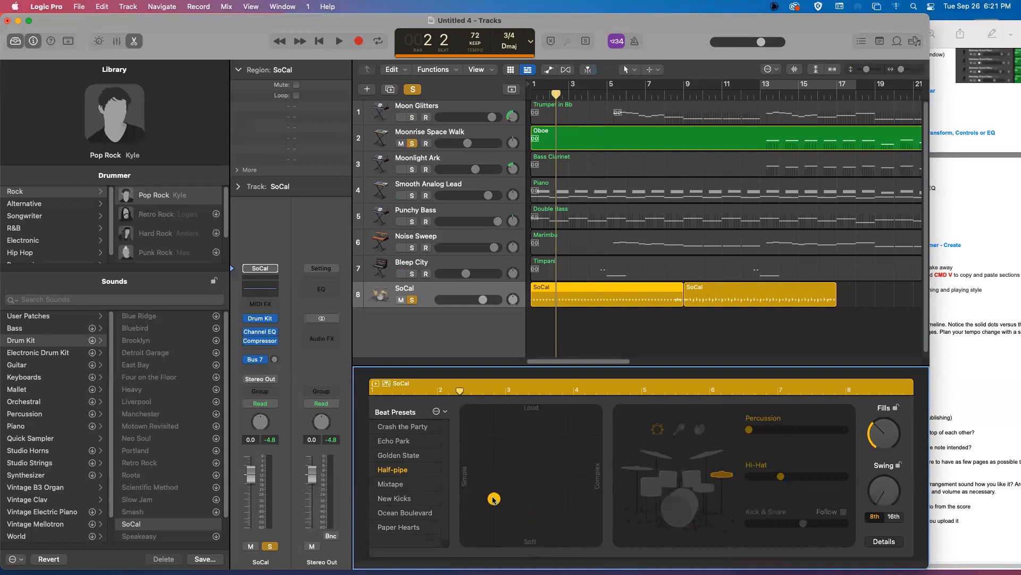
Play the arrangement from the beginning and raise the SoCal track's volume to 2.5 dB.
click(559, 89)
key(Return)
key(space)
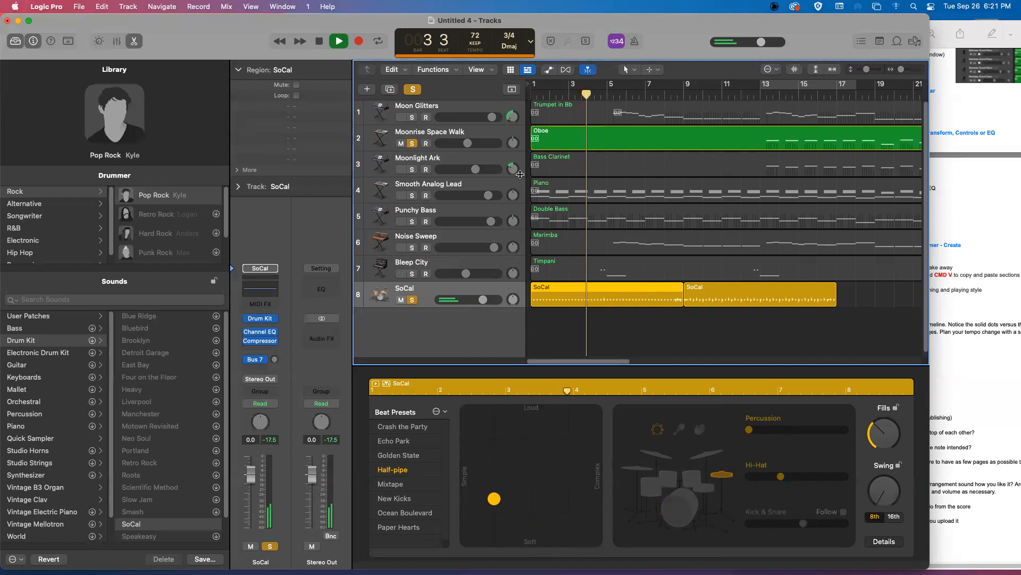
drag(484, 298, 489, 299)
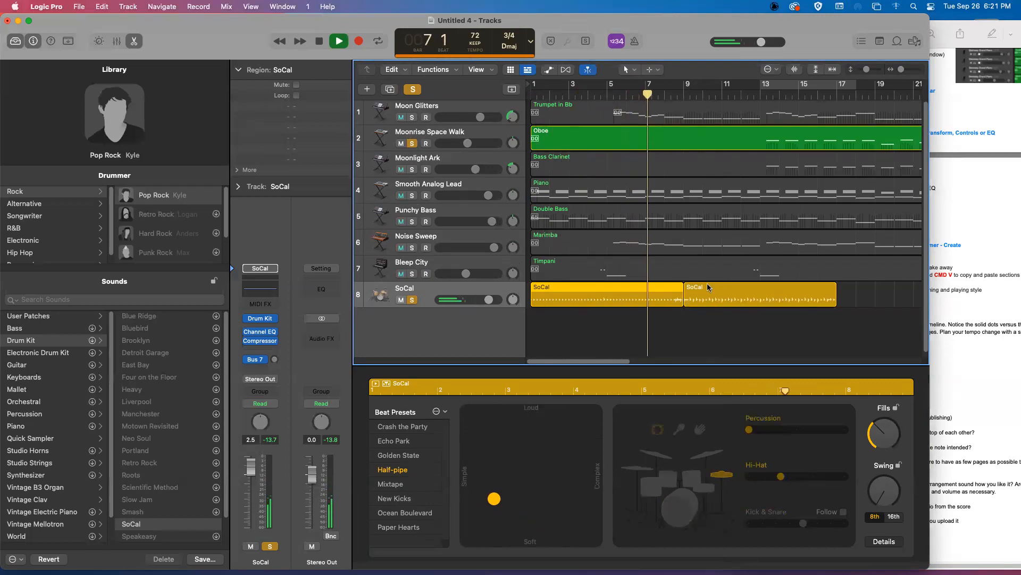
key(space)
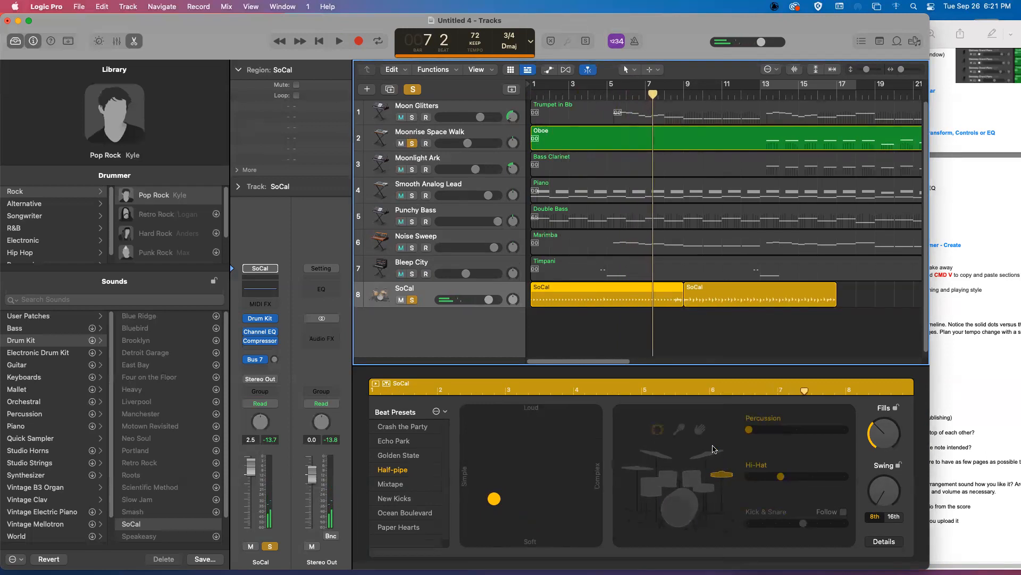
Turn off automatic hi-hat in the first SoCal region's details and reduce its ghost notes and fills during playback.
click(884, 541)
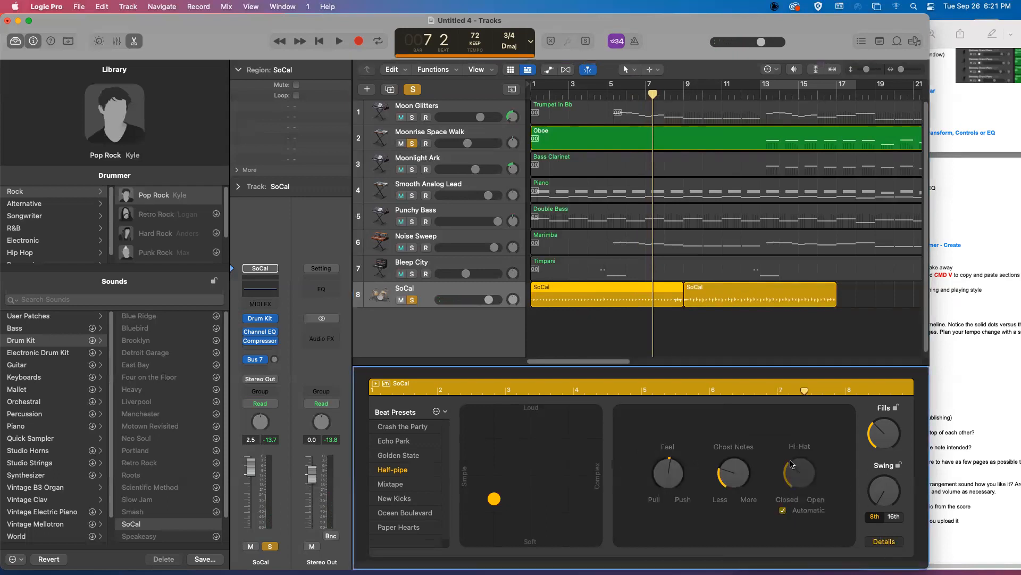
click(783, 510)
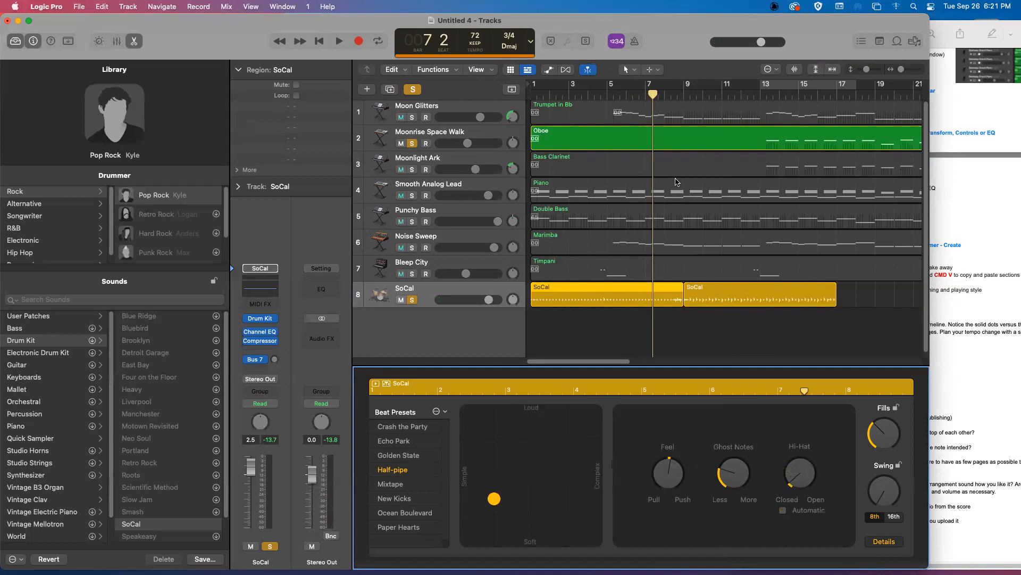
key(space)
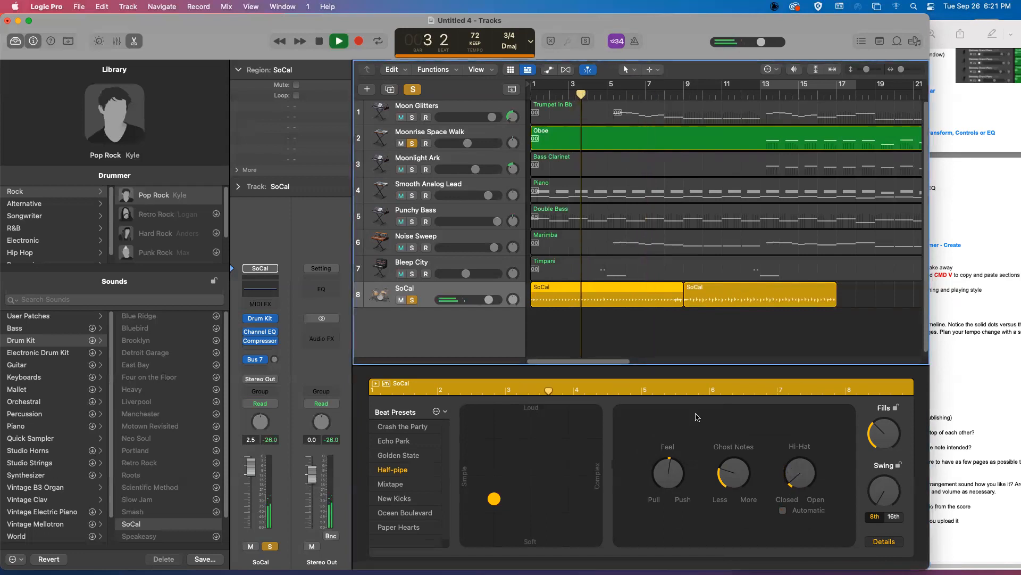
drag(723, 470, 724, 478)
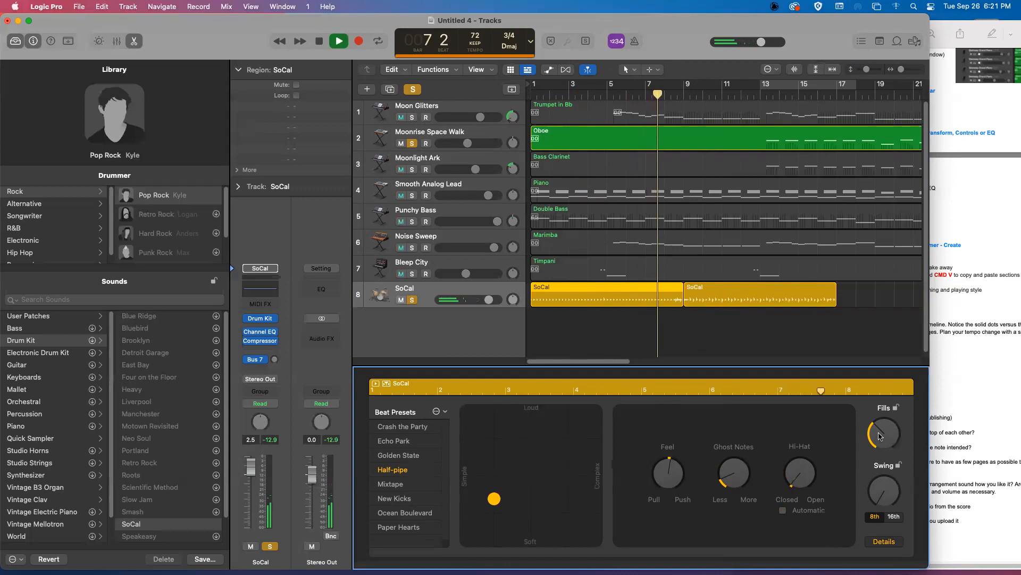
drag(875, 430, 876, 456)
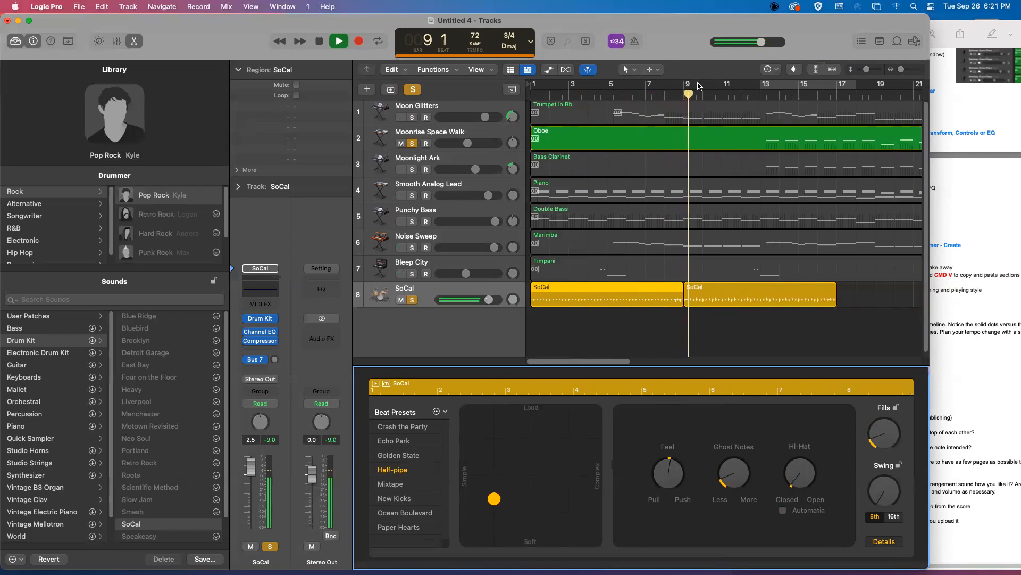
key(space)
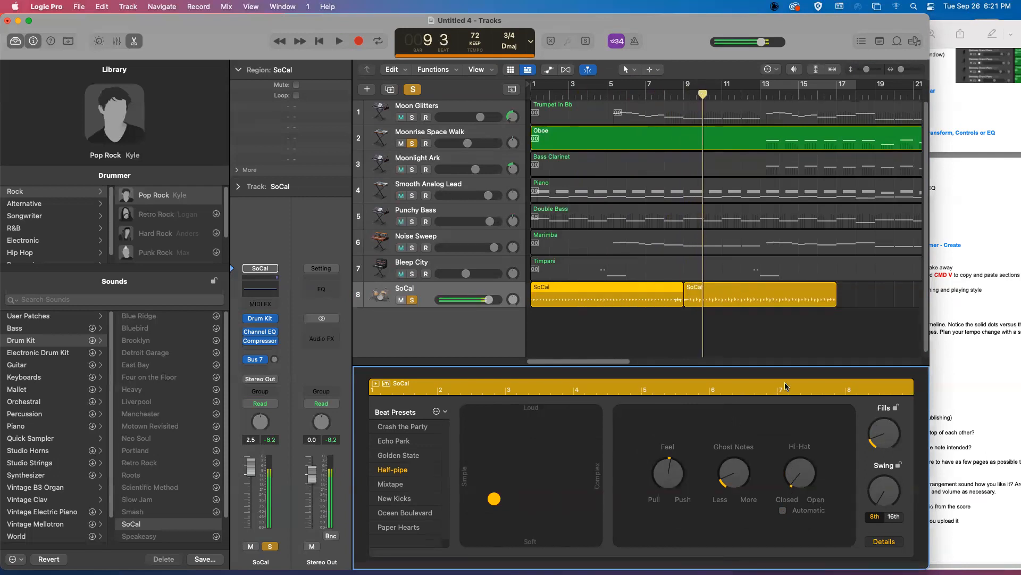
click(884, 542)
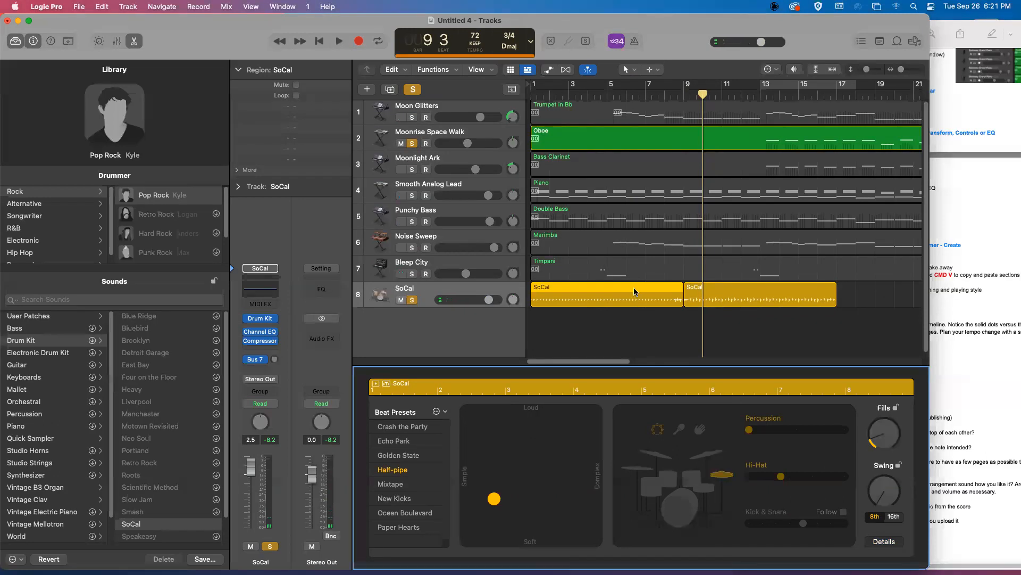
Disable the kick drum in the second SoCal region and audition its kick and snare patterns, ending on pattern 5.
click(752, 292)
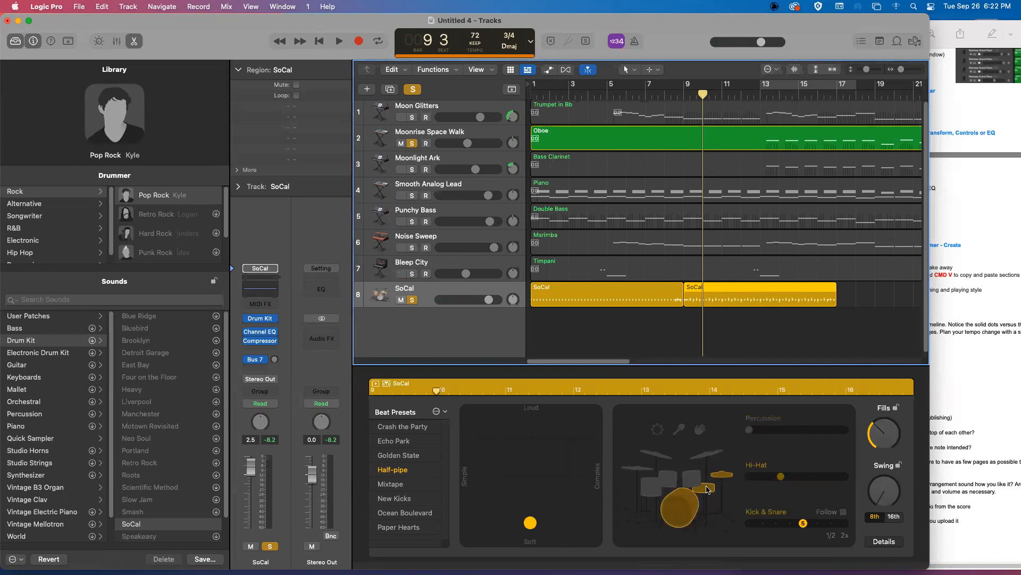
click(675, 515)
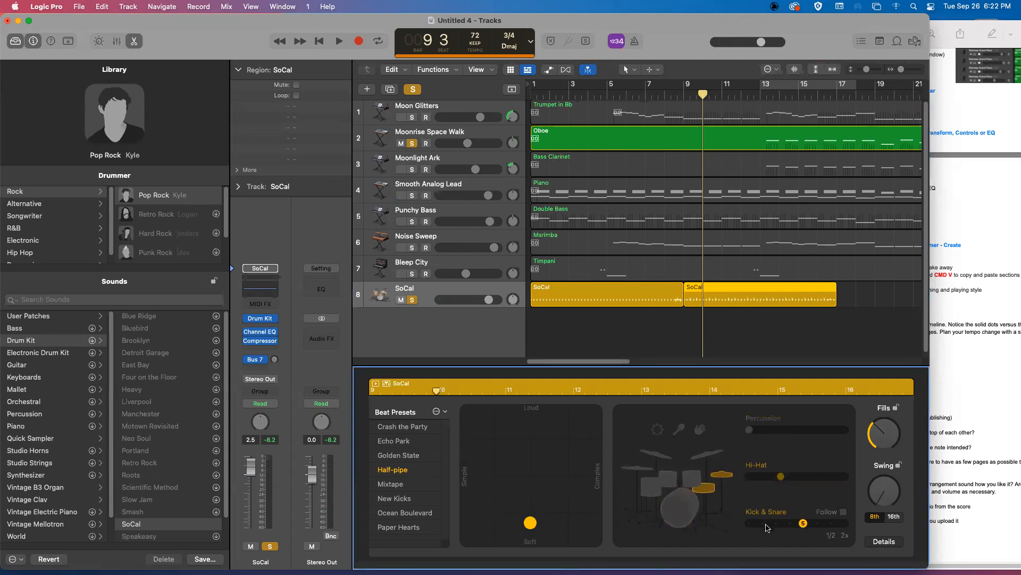
drag(765, 526, 817, 525)
key(space)
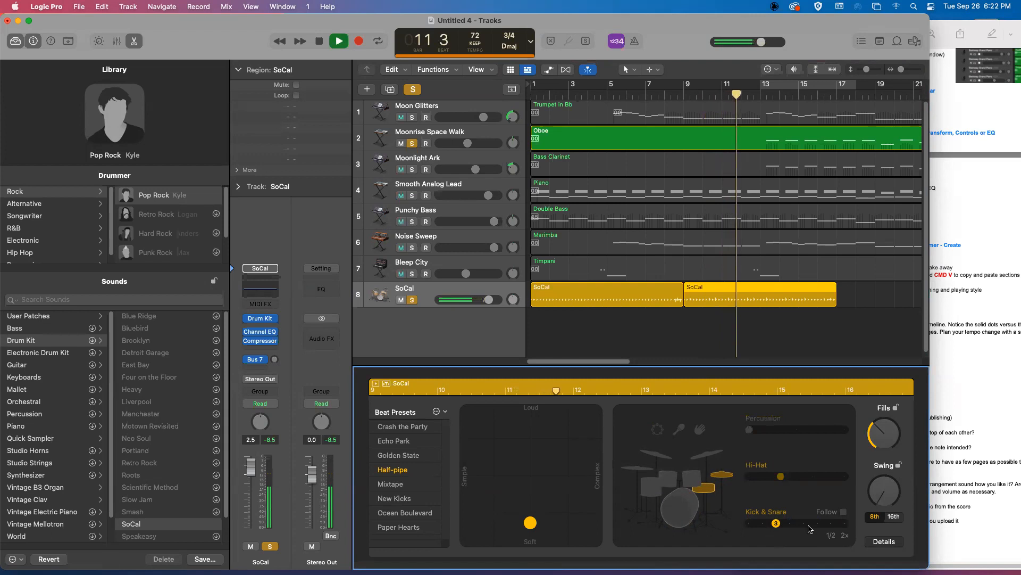
click(791, 524)
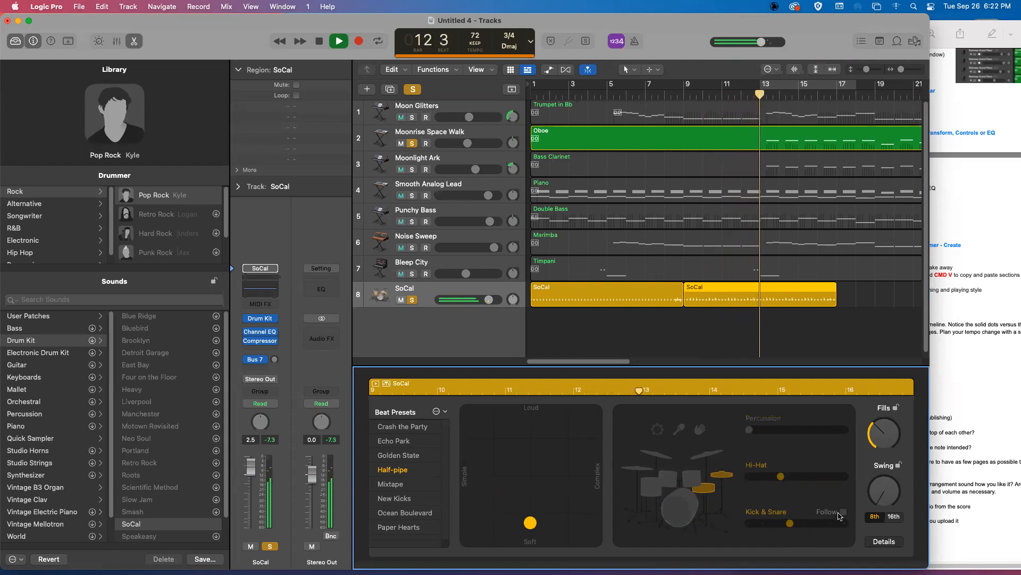
click(805, 524)
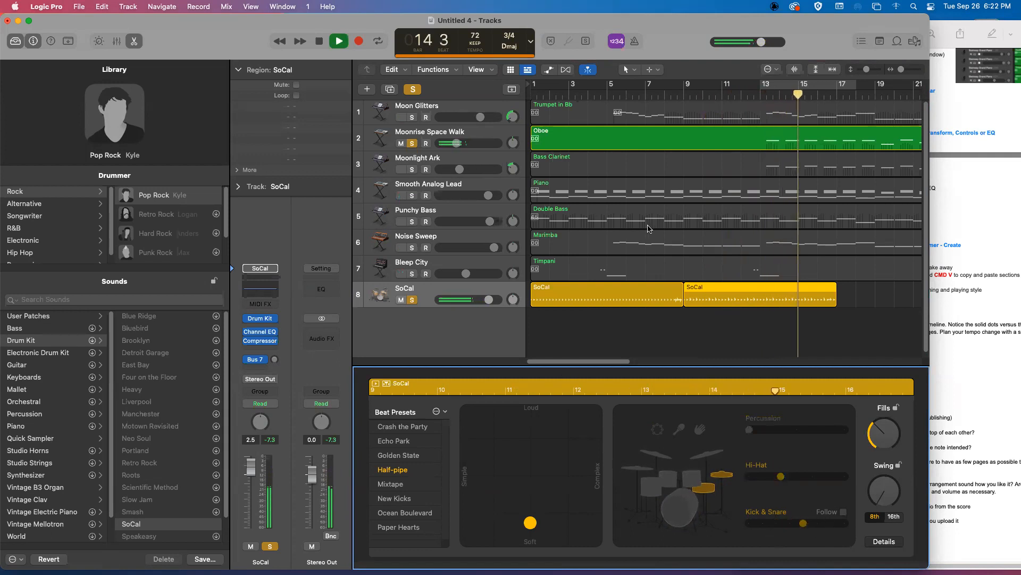
key(space)
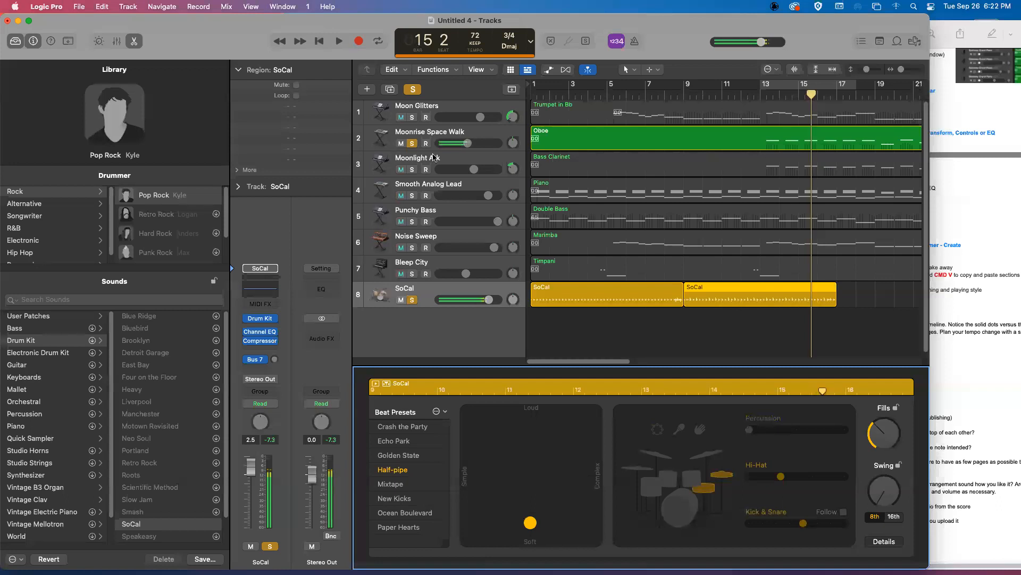
Make the second SoCal region's beat louder and slightly more complex, and play it from bar 7.
click(614, 317)
drag(530, 527, 543, 496)
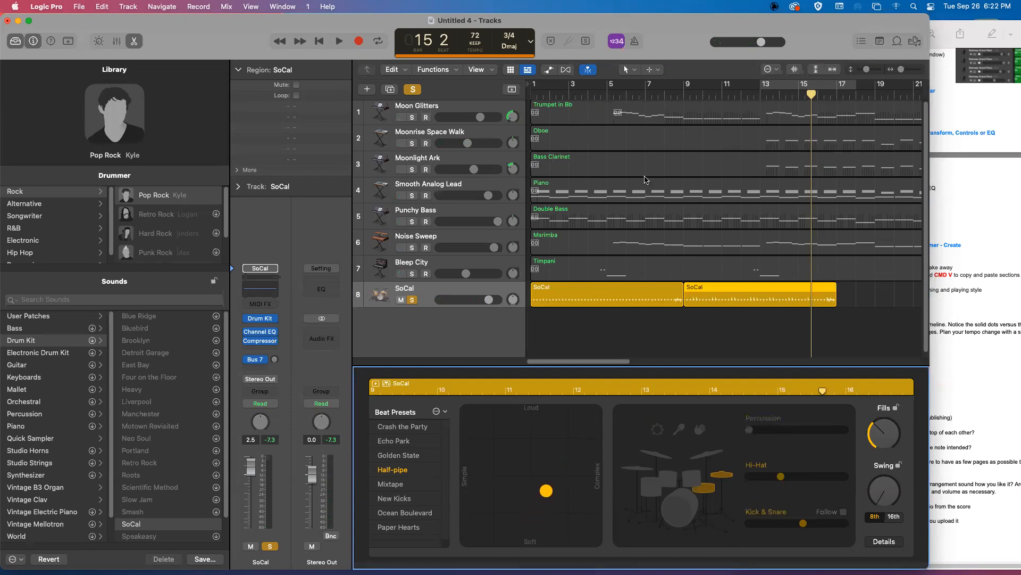
click(644, 96)
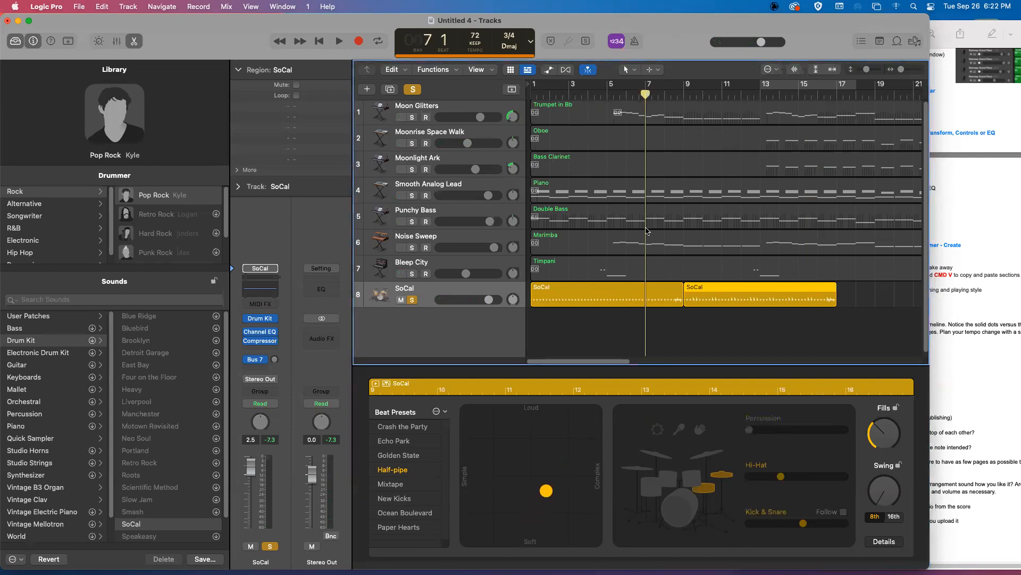
click(611, 298)
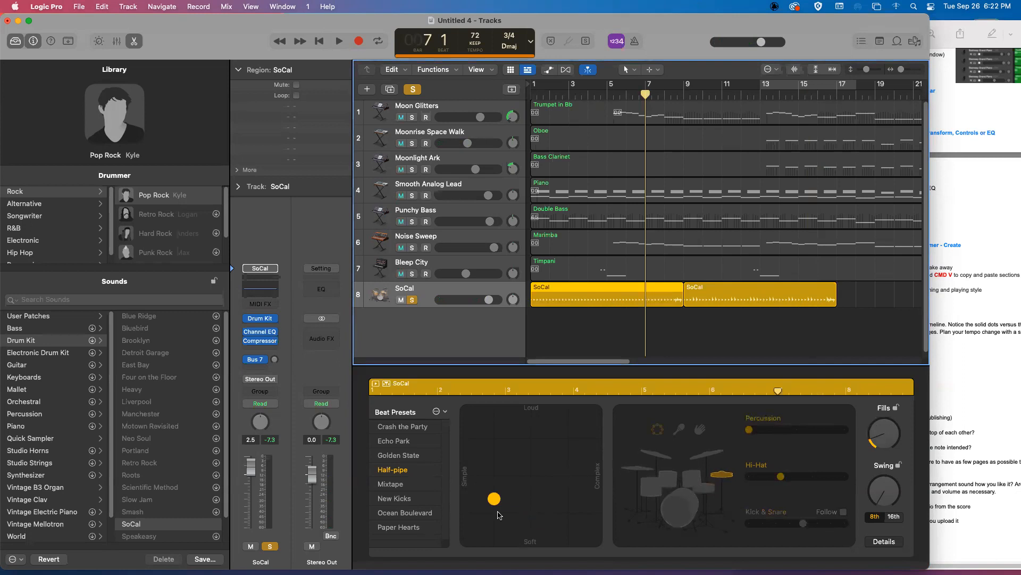
click(708, 290)
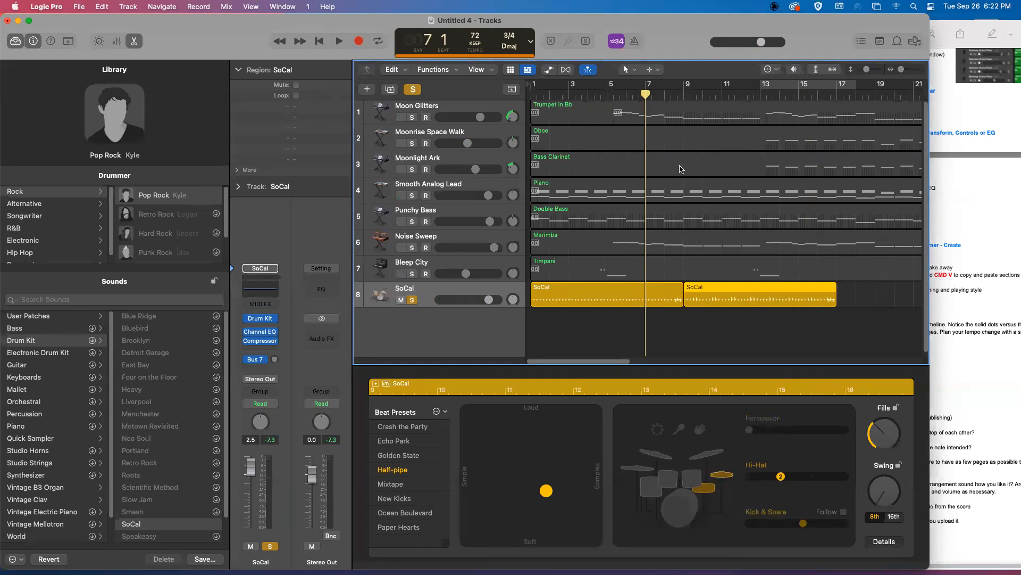
key(space)
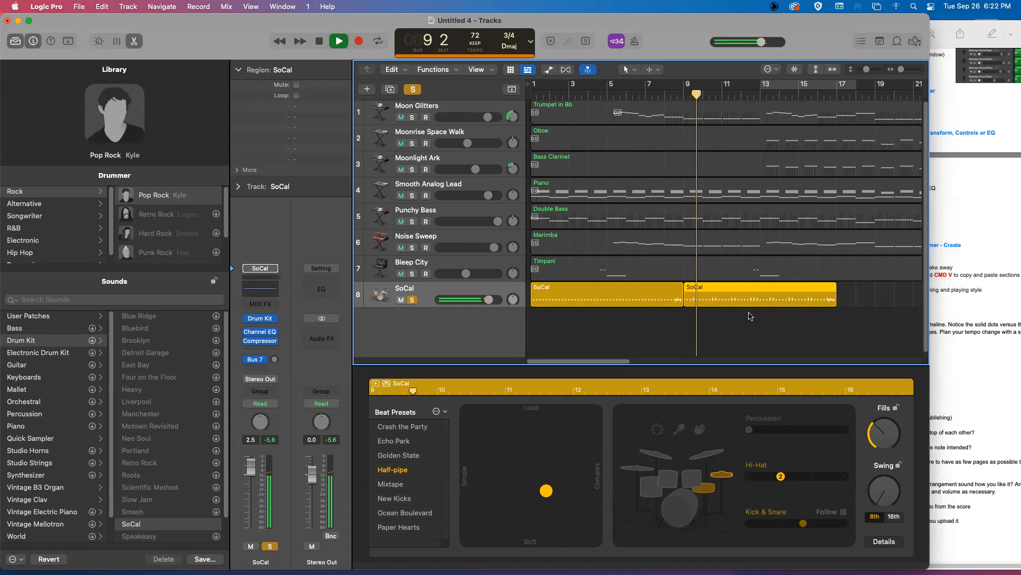
Make the second SoCal region's beat a little louder and set its kick and snare pattern to 3 during playback.
drag(550, 488, 553, 474)
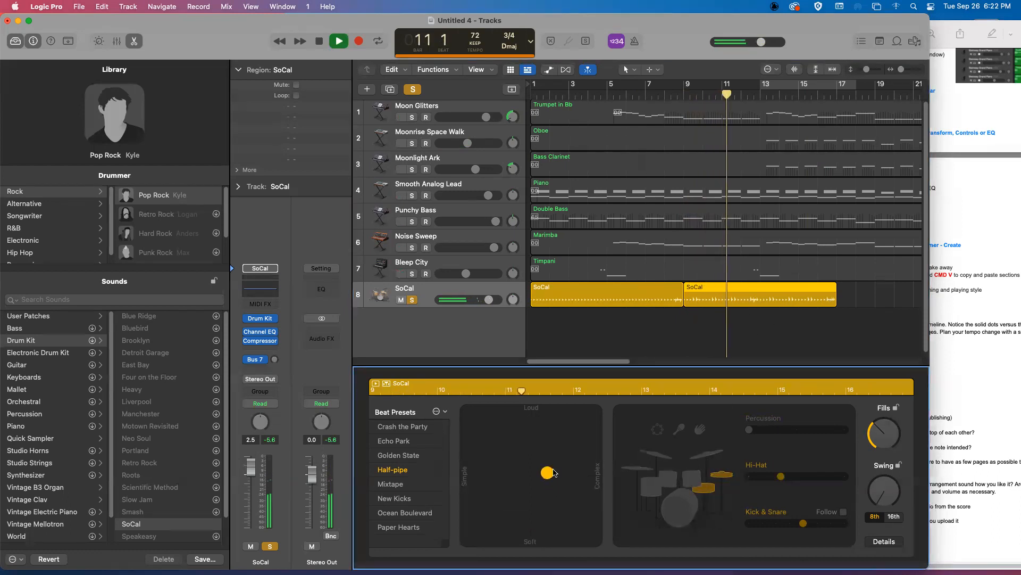
click(778, 524)
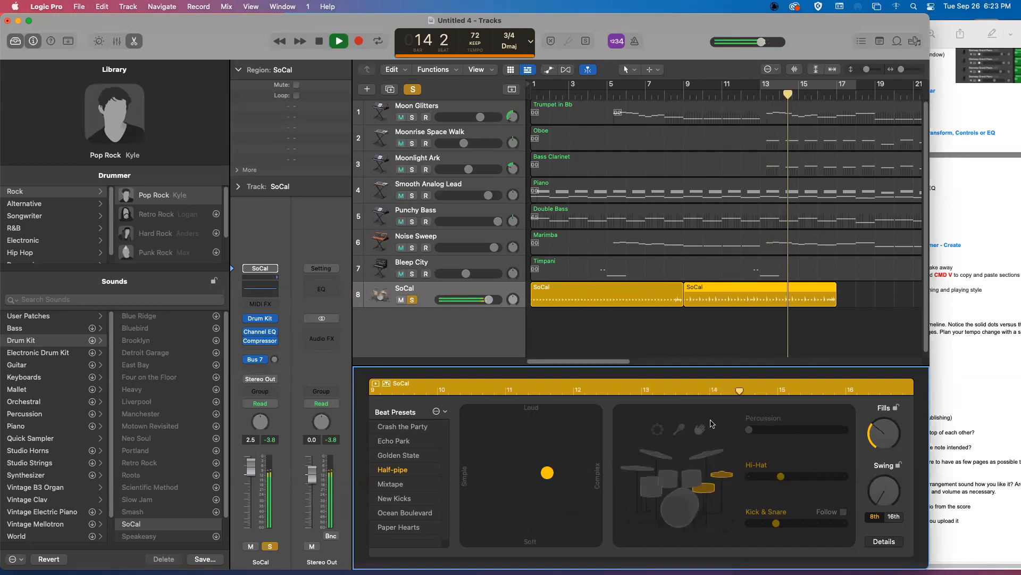
key(space)
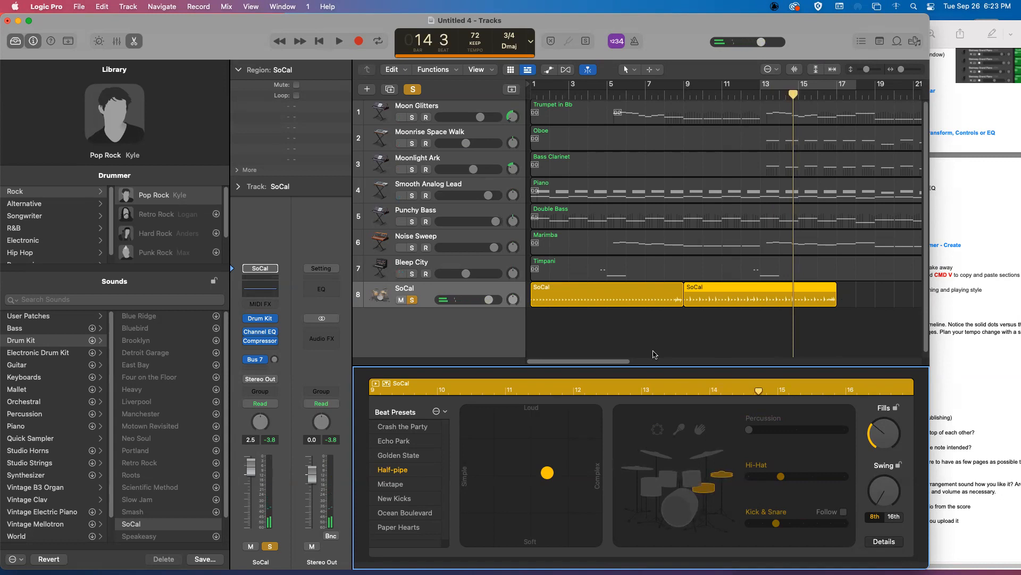
Enable the toms and kick drum in the second SoCal region and add a third drummer region at bar 17.
click(668, 482)
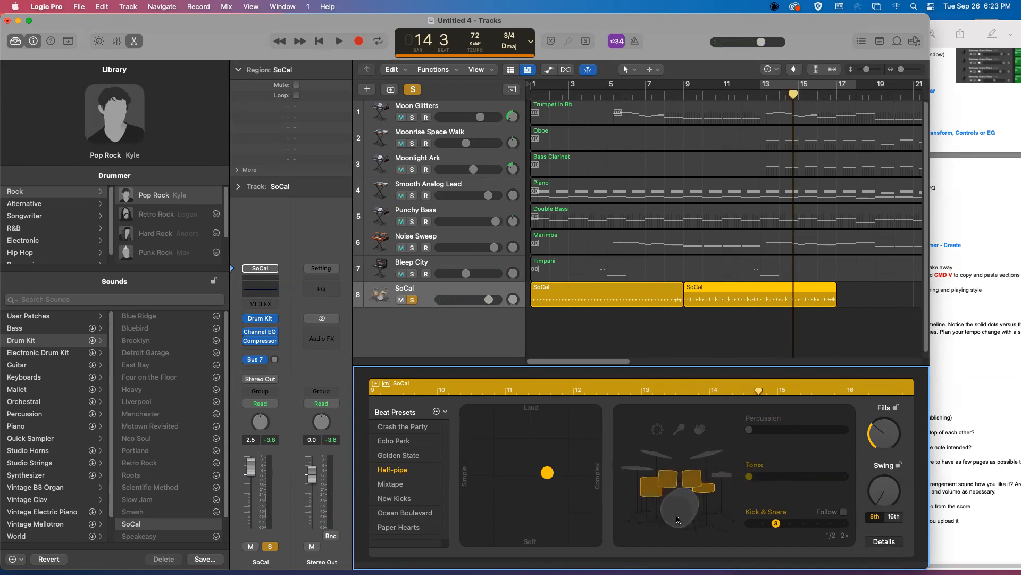
click(677, 520)
click(843, 295)
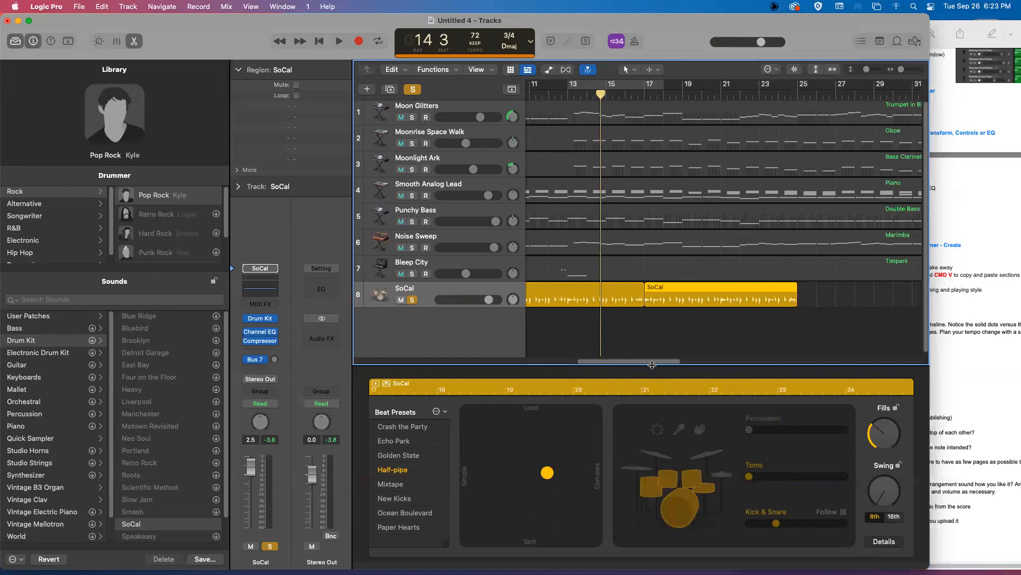
drag(652, 365, 565, 359)
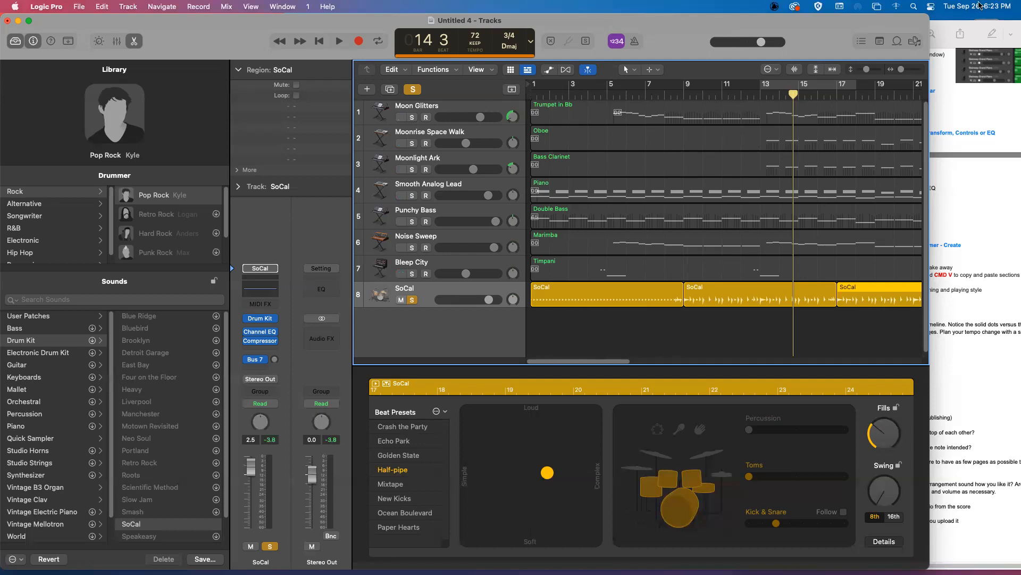
Narrow the Tracks window to uncover the assignment PDF, and highlight its heading "10. Changing the tempo" in Preview.
drag(817, 35, 813, 35)
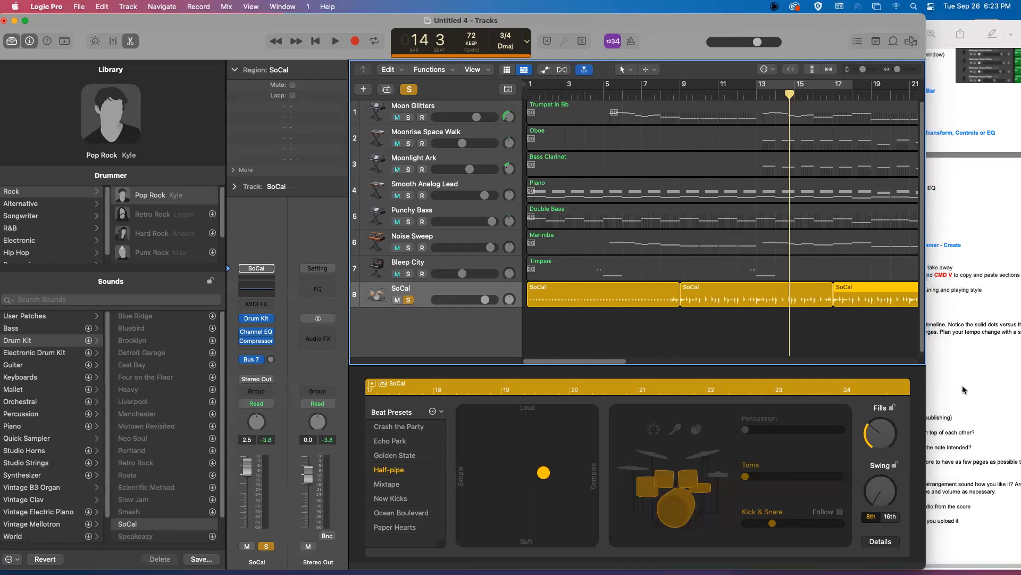
drag(926, 569, 727, 555)
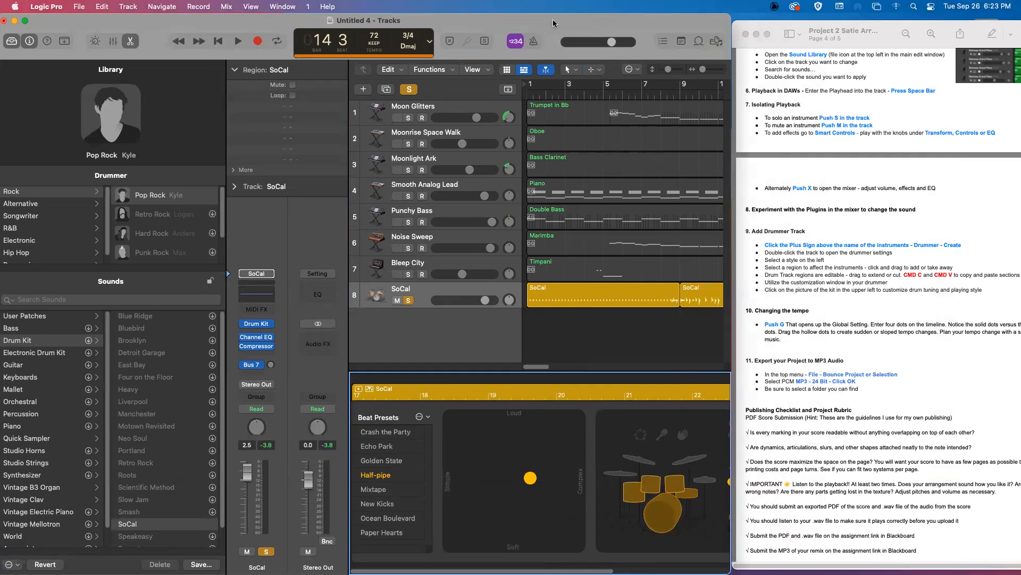
click(790, 327)
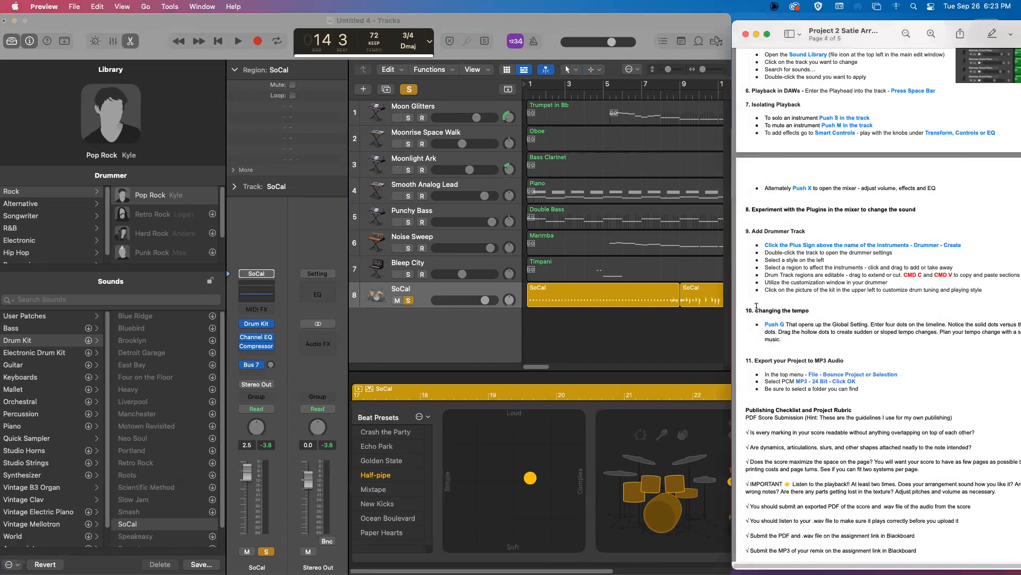
drag(742, 310, 810, 309)
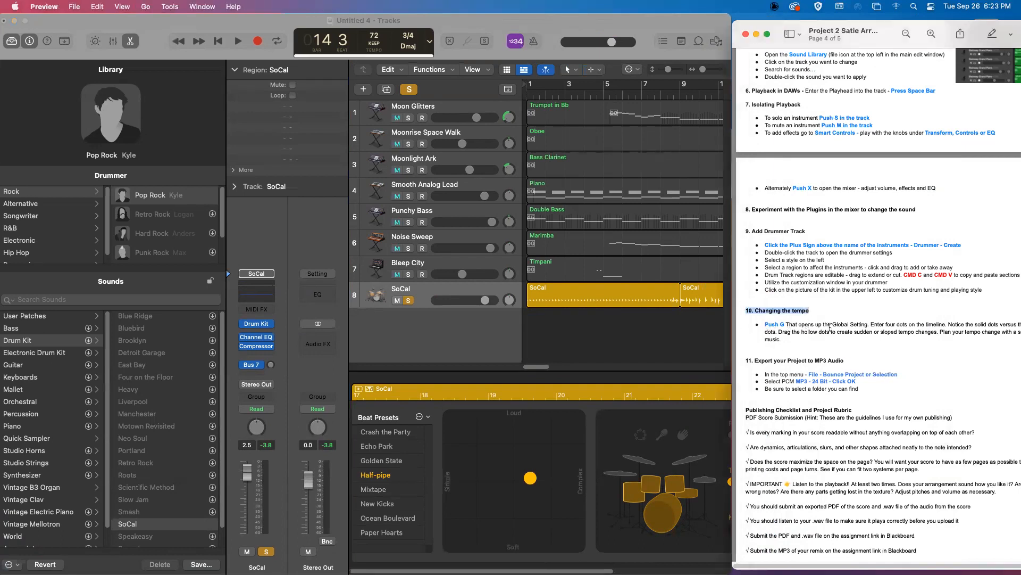
Return to Logic Pro, show the global tracks, and set the tempo at bar 1 to 126 BPM with playback from the beginning.
click(571, 349)
key(g)
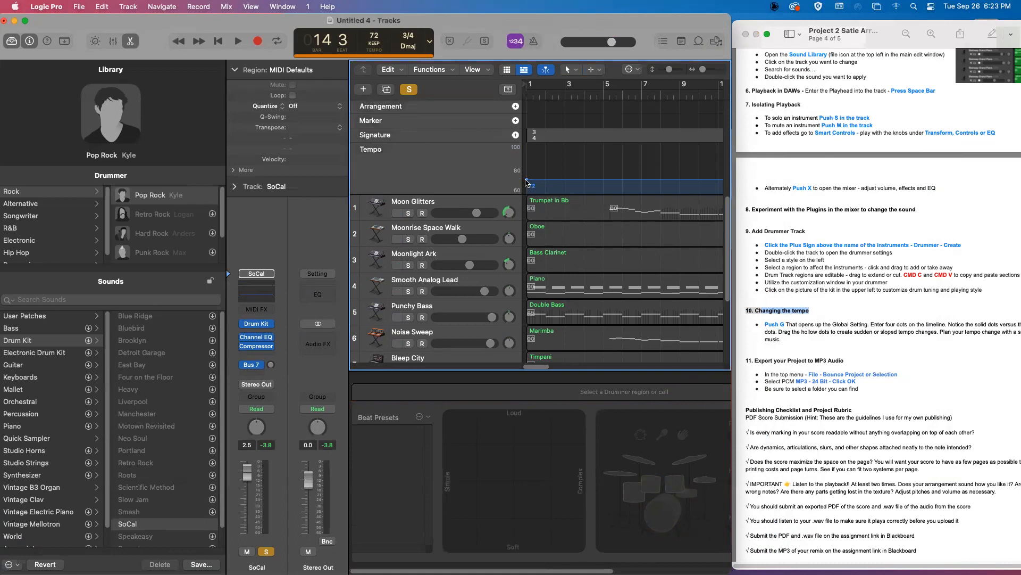
drag(527, 181, 534, 139)
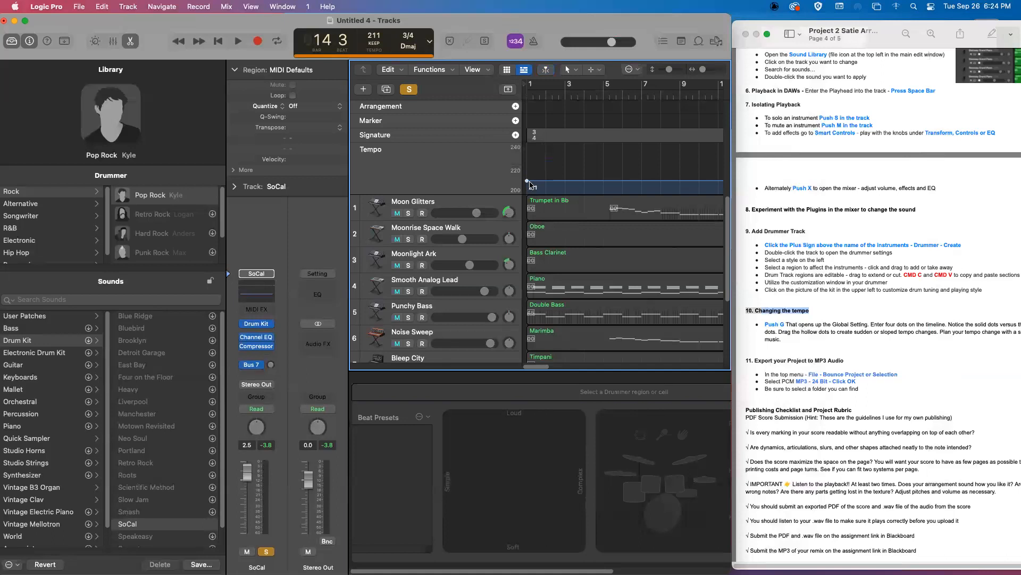
drag(524, 182, 528, 197)
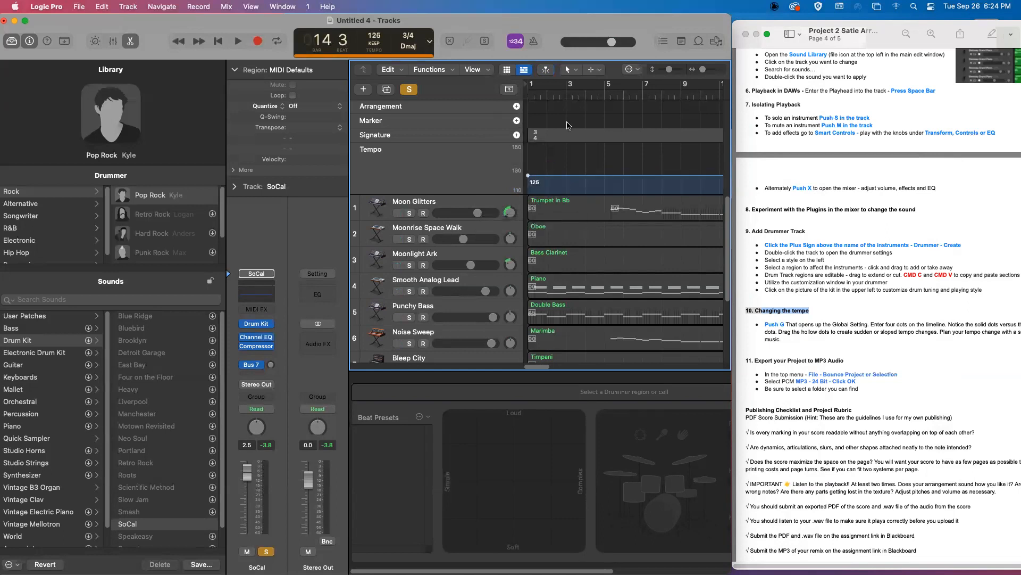
key(space)
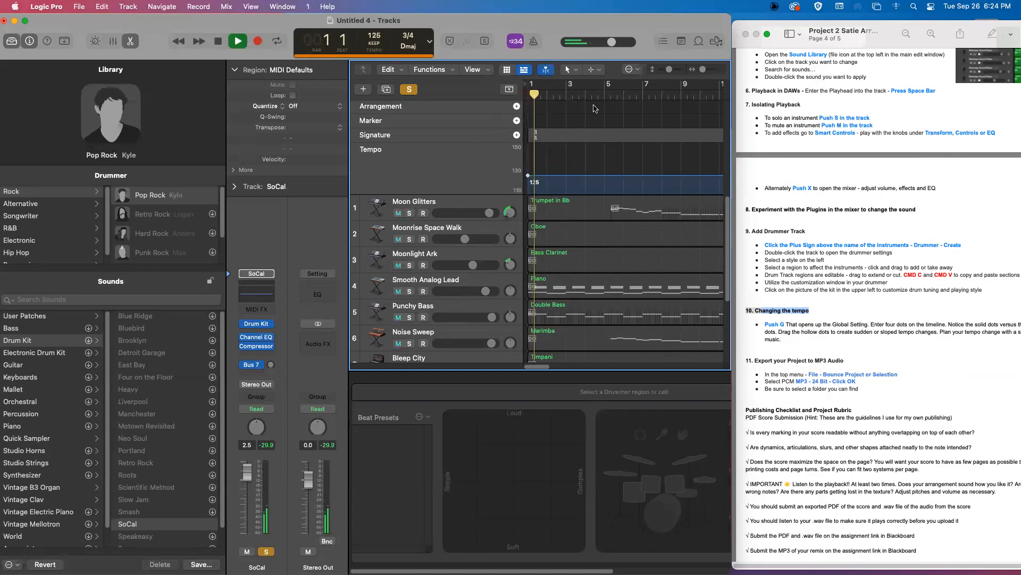
Turn off solo on the SoCal track and listen to all tracks together up to about bar 13.
key(s)
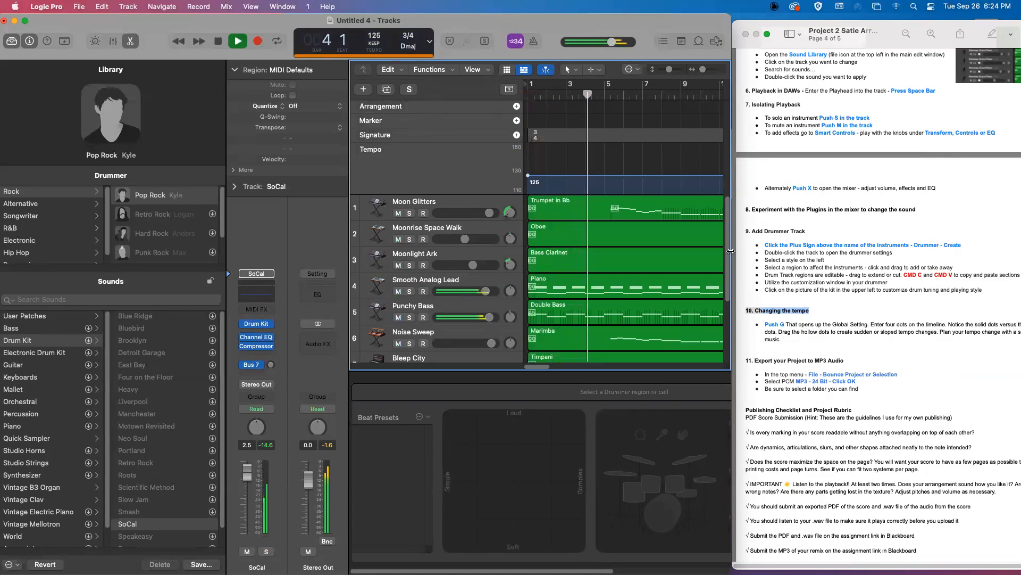
scroll(728, 316, down, 3)
drag(727, 313, 727, 294)
drag(542, 367, 552, 368)
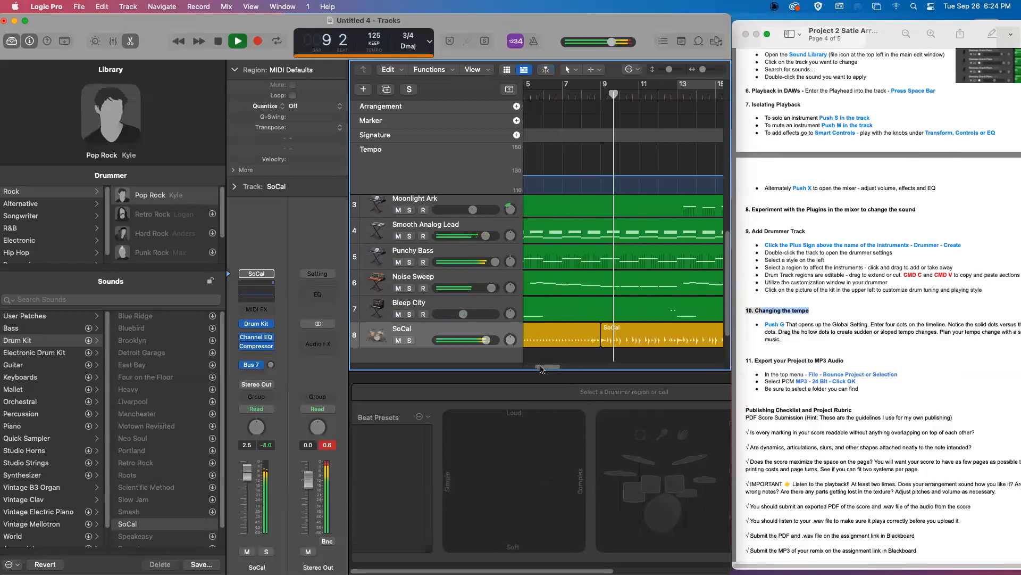
drag(540, 367, 542, 367)
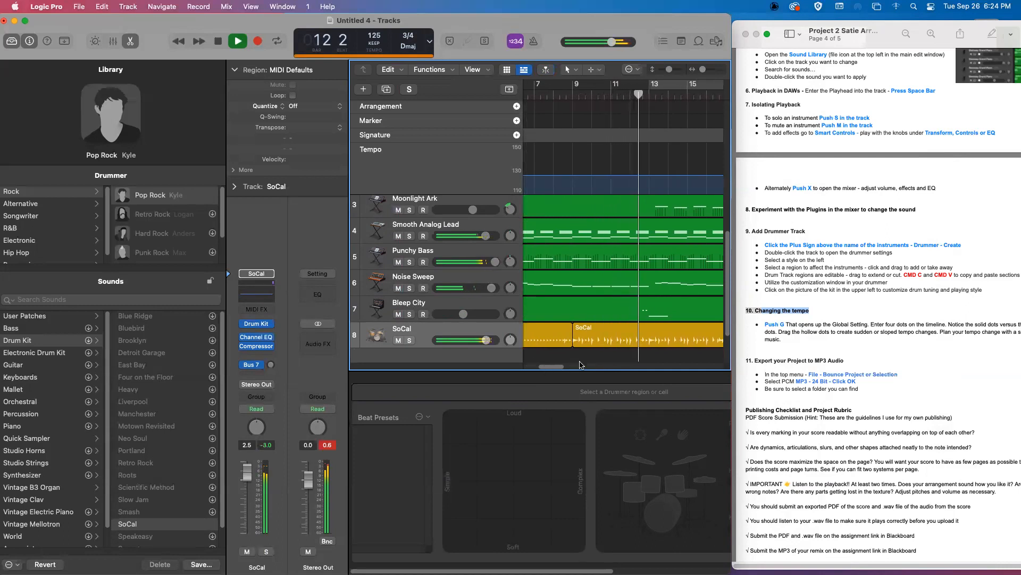
key(space)
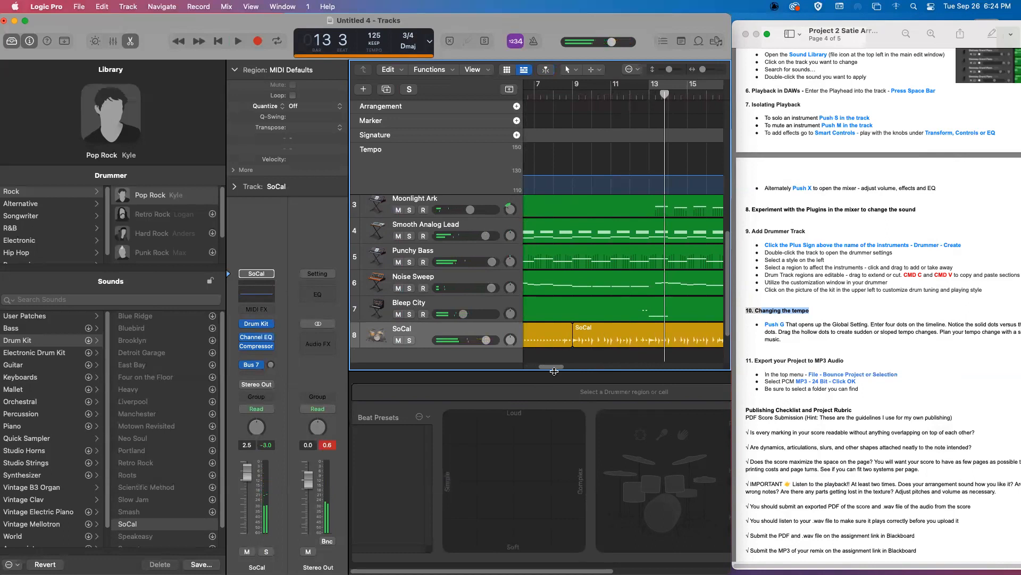
Solo the Moonlight Ark track and play it from bar 13 to about bar 17.
drag(552, 367, 563, 371)
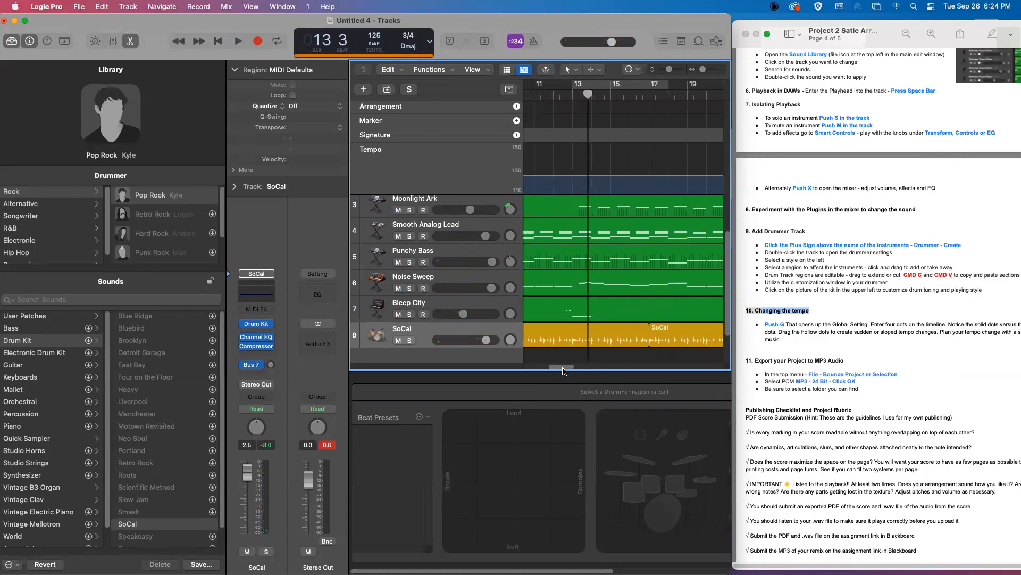
click(409, 210)
key(space)
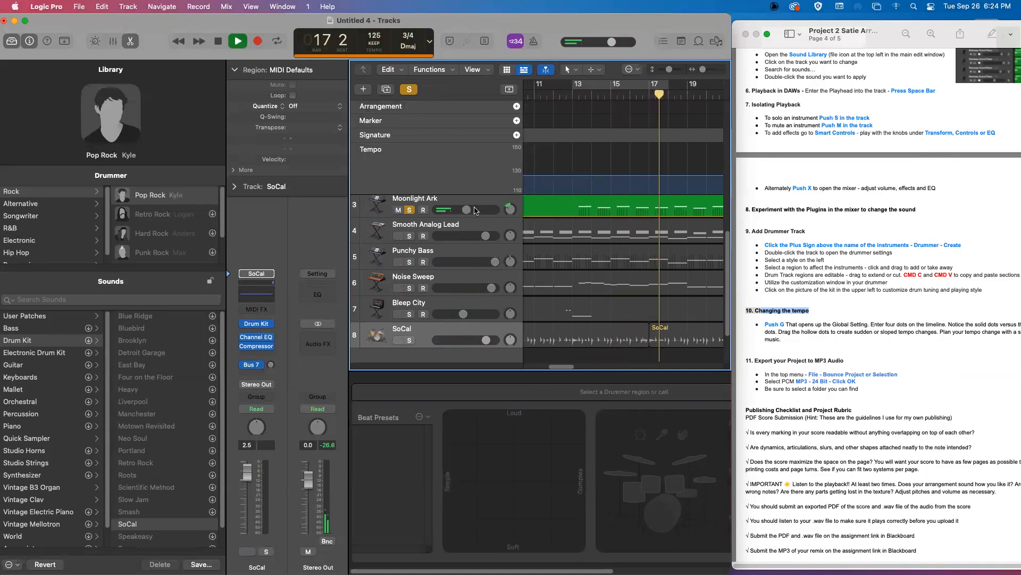
key(space)
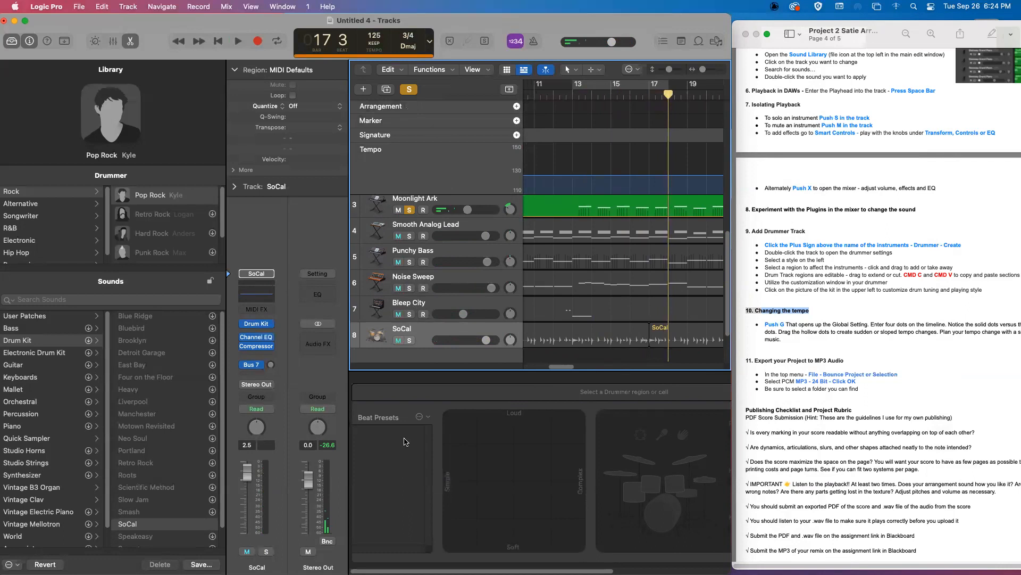
Raise the Moon Glitters volume fader slightly in the mixer, and close the mixer.
key(x)
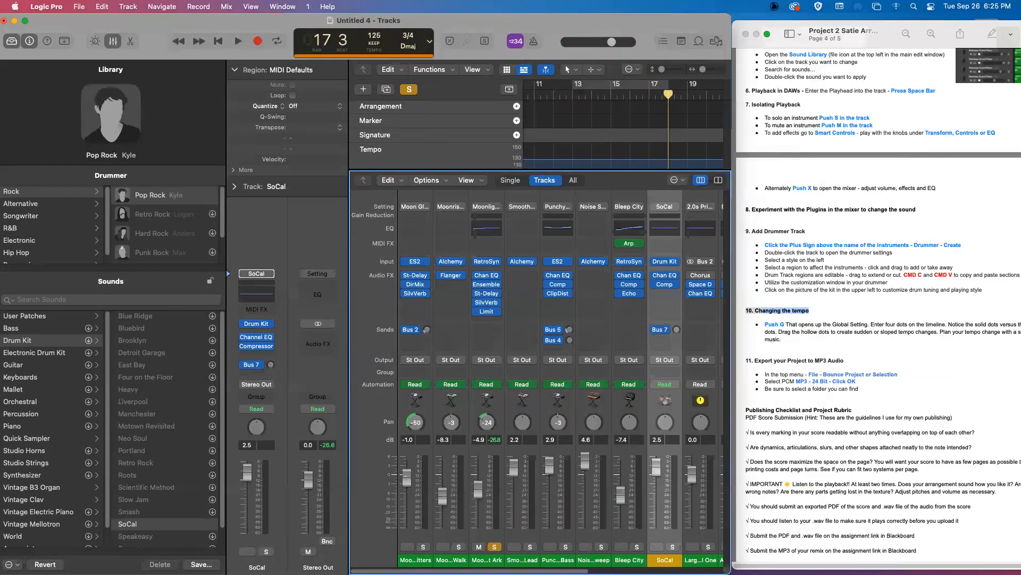
drag(407, 477, 407, 467)
key(x)
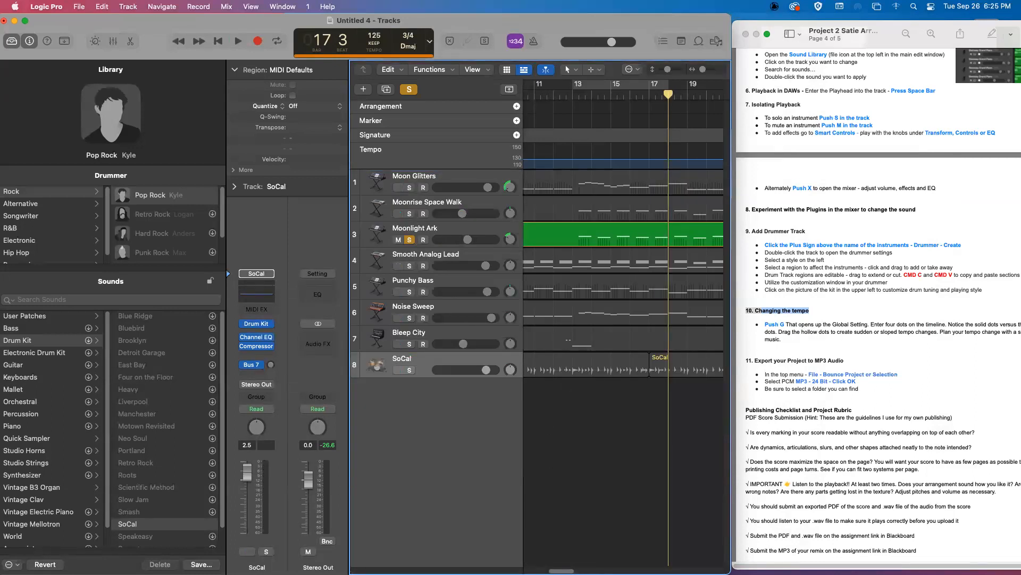
Add four tempo points to the global Tempo track at about bars 19, 23, 26 and 31.
scroll(623, 266, right, 6)
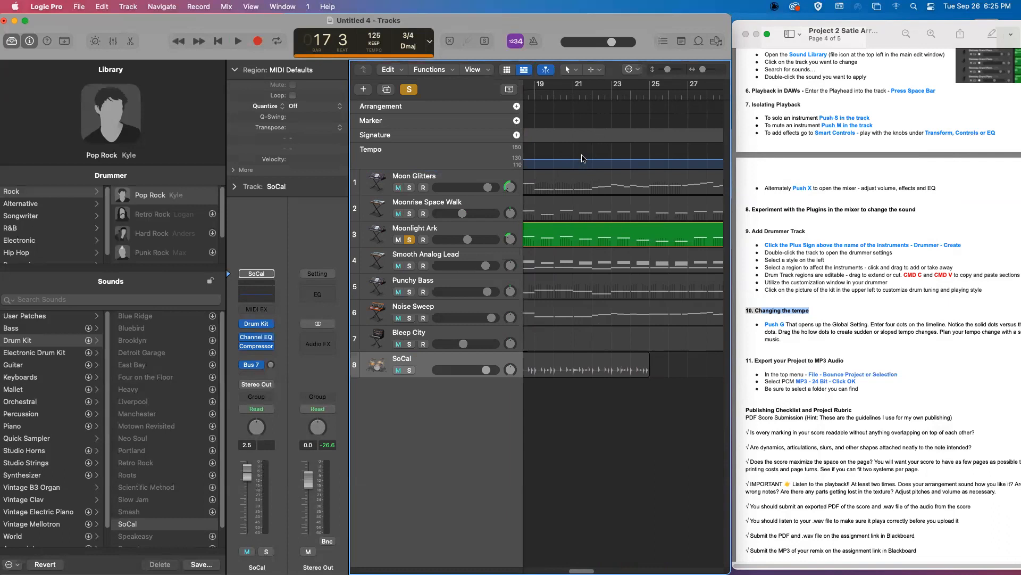
click(544, 159)
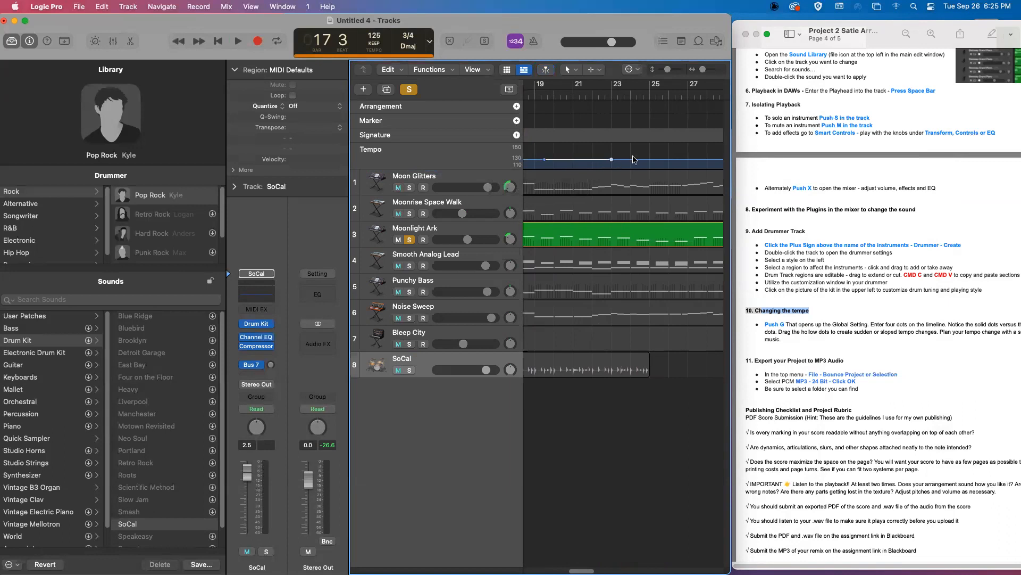
click(680, 159)
scroll(598, 541, right, 3)
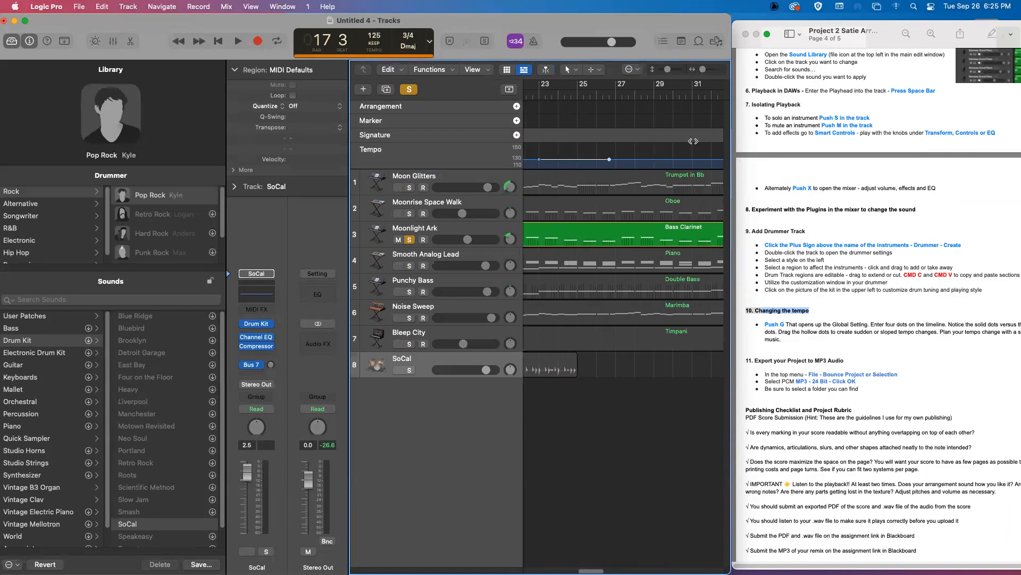
click(698, 159)
Widen the Tracks window, raise the tempo between about bars 23 and 26, and curve the transitions in and out.
drag(731, 573, 904, 530)
drag(688, 522, 670, 523)
mouse_move(628, 160)
mouse_down()
mouse_move(629, 143)
mouse_move(631, 165)
mouse_up()
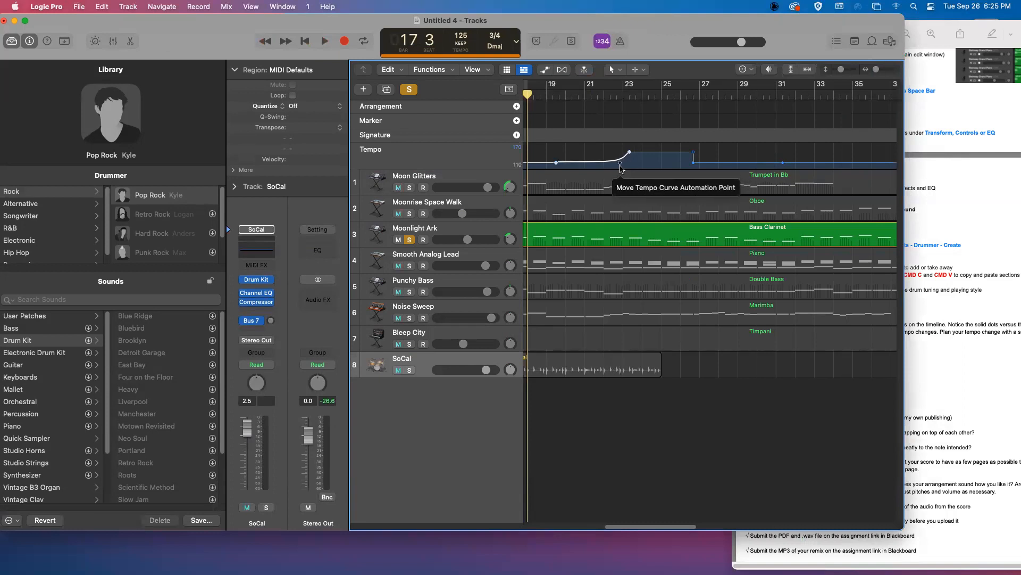
drag(694, 166, 671, 152)
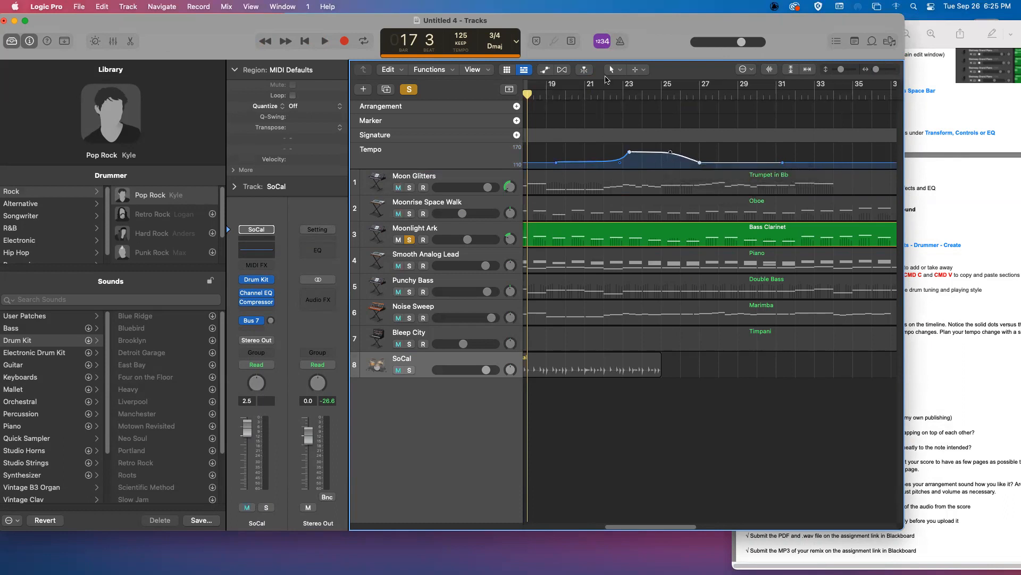
Play the curved tempo change from about bar 20 and clear the Moonlight Ark solo during playback.
click(582, 94)
key(space)
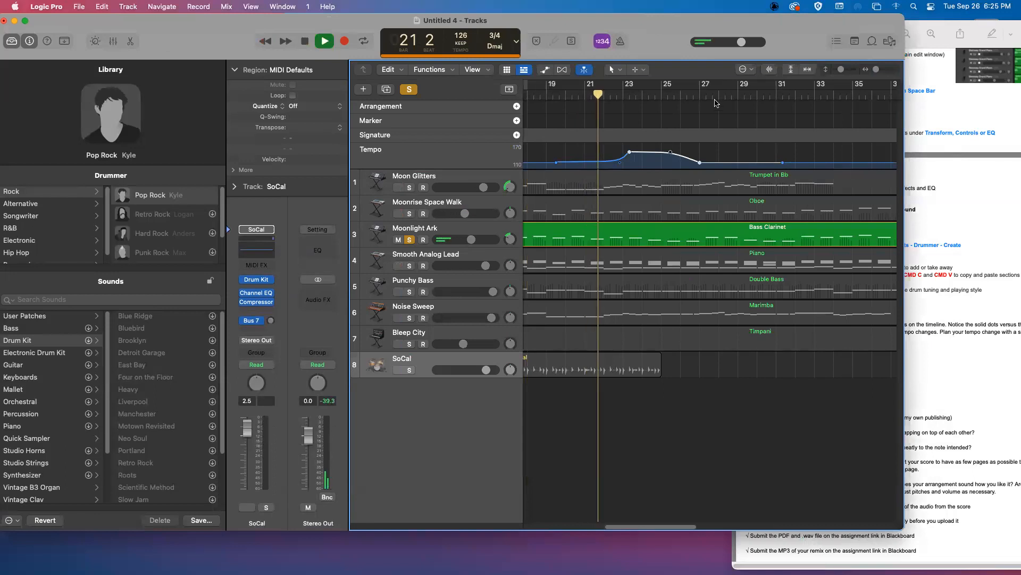
key(ctrl+s)
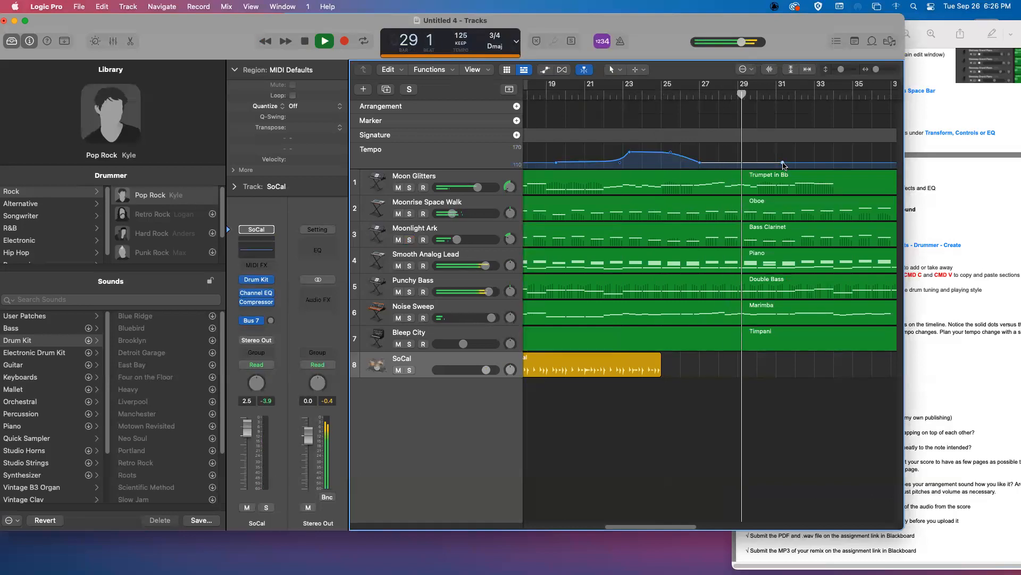
During playback, lower the tempo to 110 at bar 31, 88 at bar 34 and 55 at bar 37, and stop.
mouse_move(784, 168)
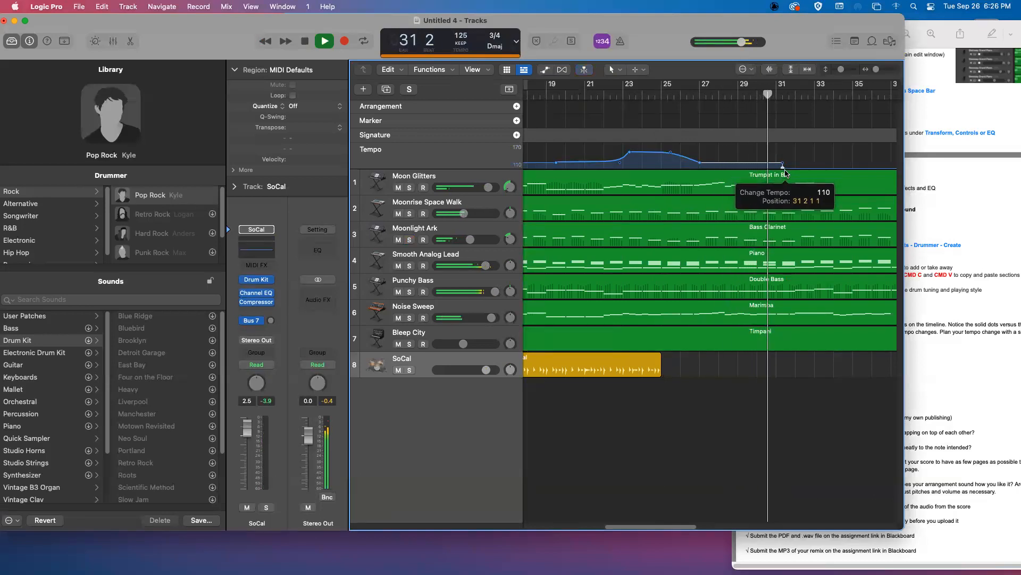
drag(840, 166, 842, 172)
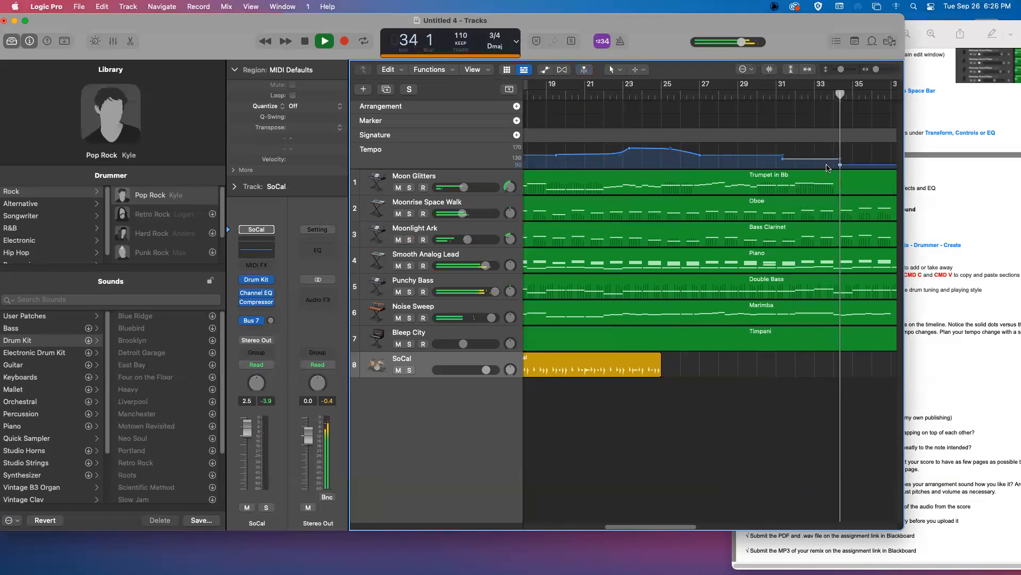
drag(652, 526, 688, 527)
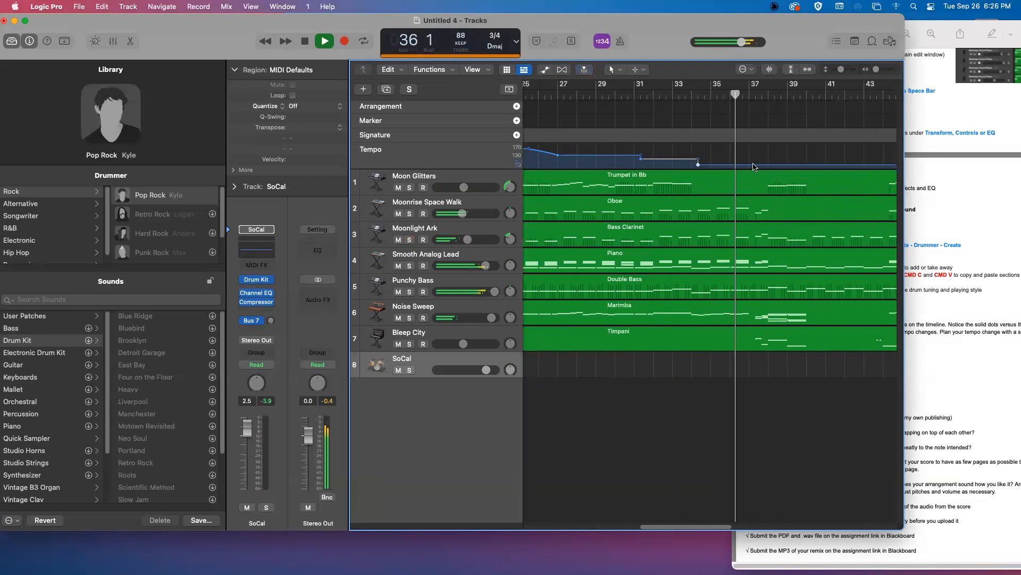
drag(755, 166, 756, 184)
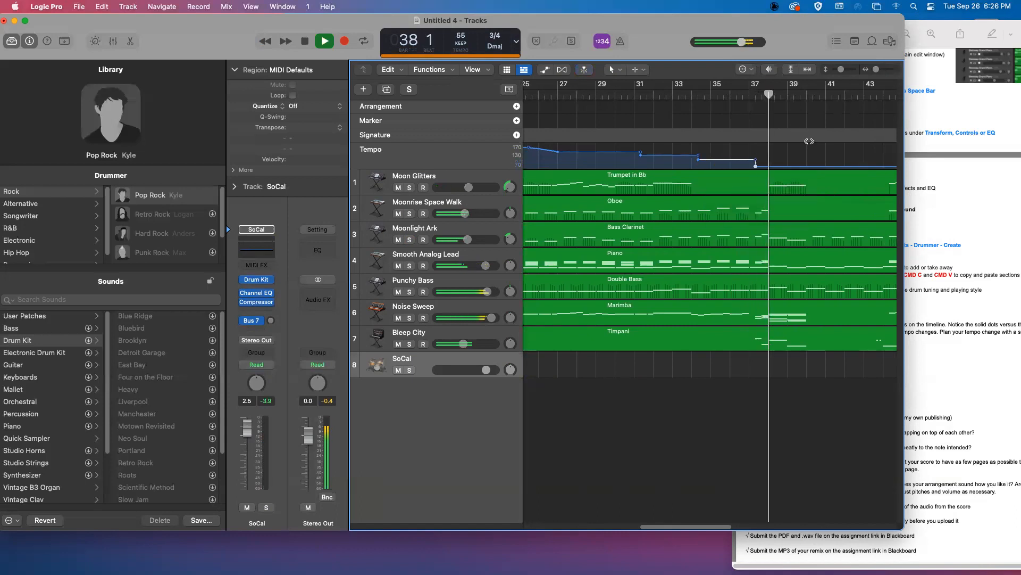
key(space)
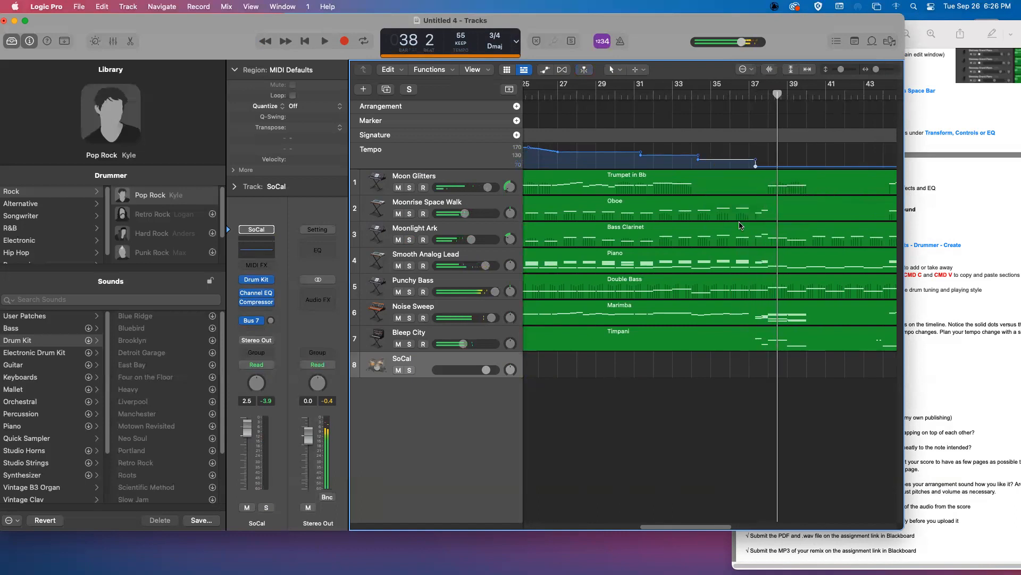
Narrow the Tracks window to uncover the assignment PDF, and bring the start of the arrangement back into view.
drag(663, 530, 622, 529)
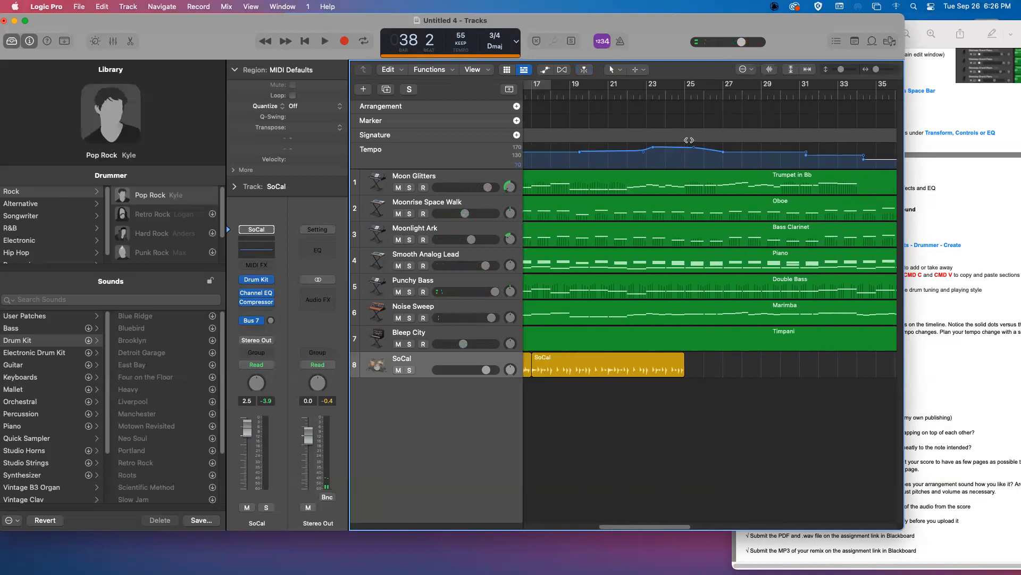
drag(903, 525, 732, 558)
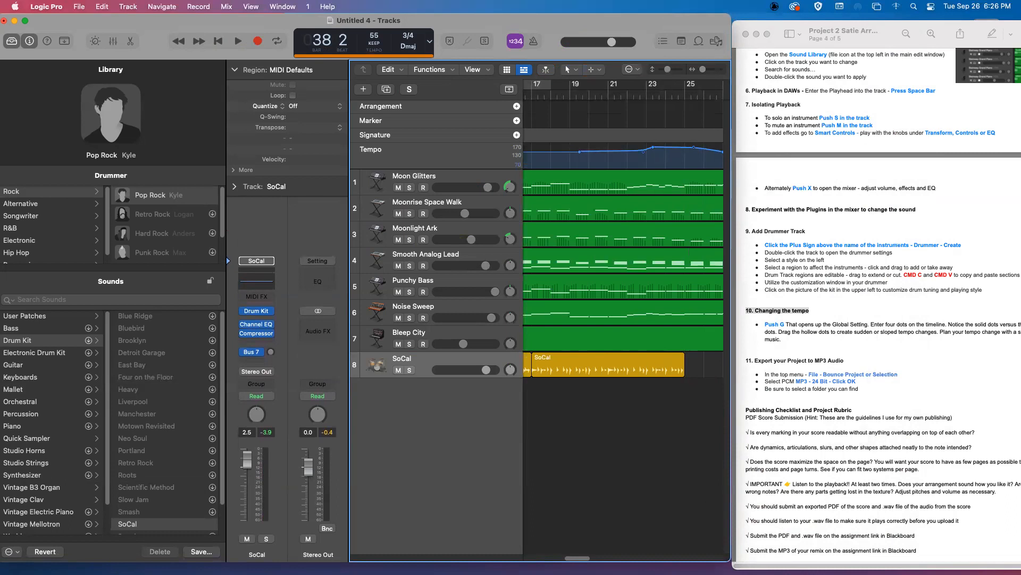
drag(575, 557, 587, 556)
scroll(623, 266, left, 5)
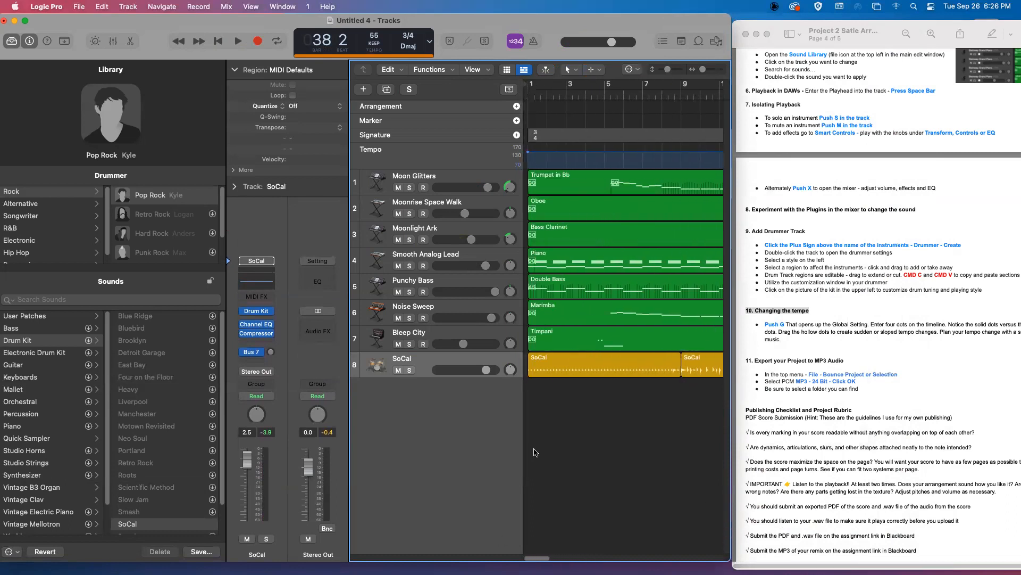
Show the mixer and inspect the SilverVerb plug-in settings on the Moonlight Ark channel.
key(x)
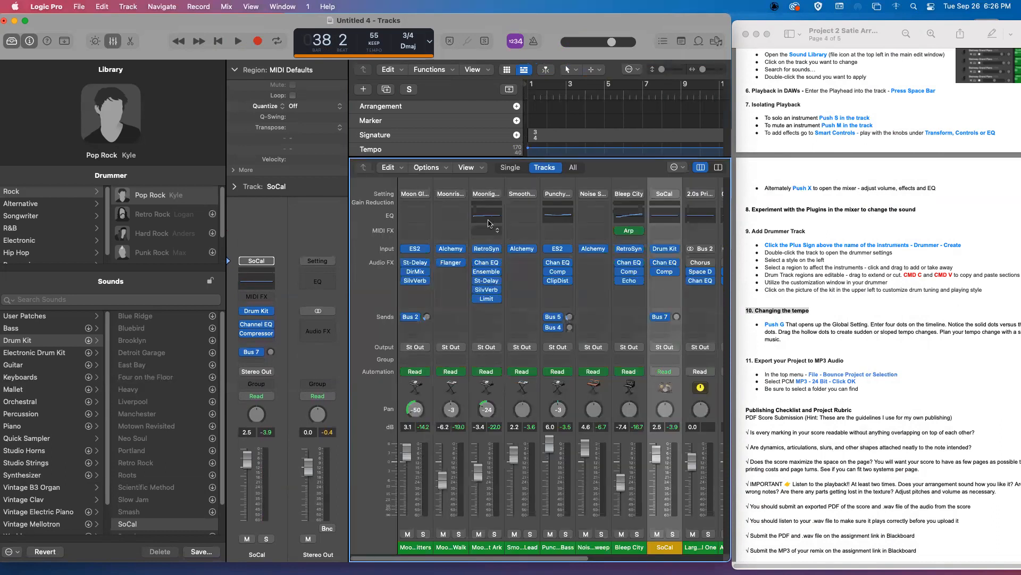
click(487, 290)
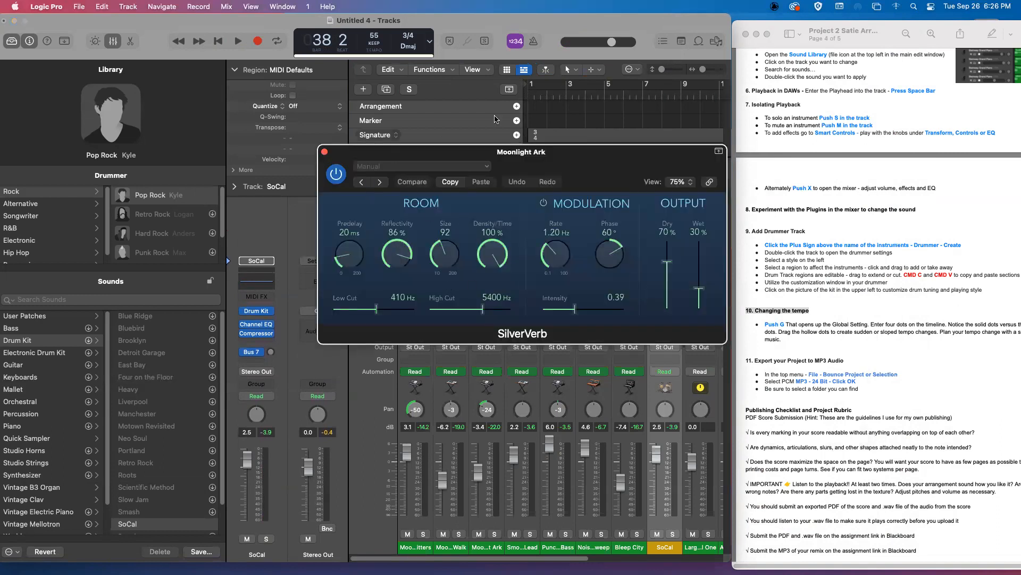
click(324, 153)
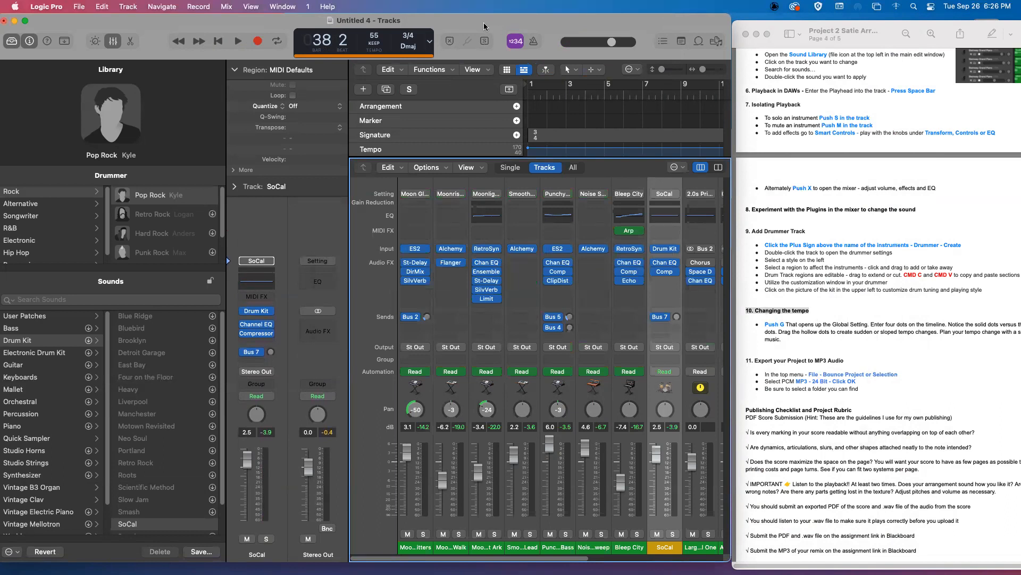
Save the project as "Project 2 Remix" in the Project 2 folder, and shift its window slightly.
click(94, 6)
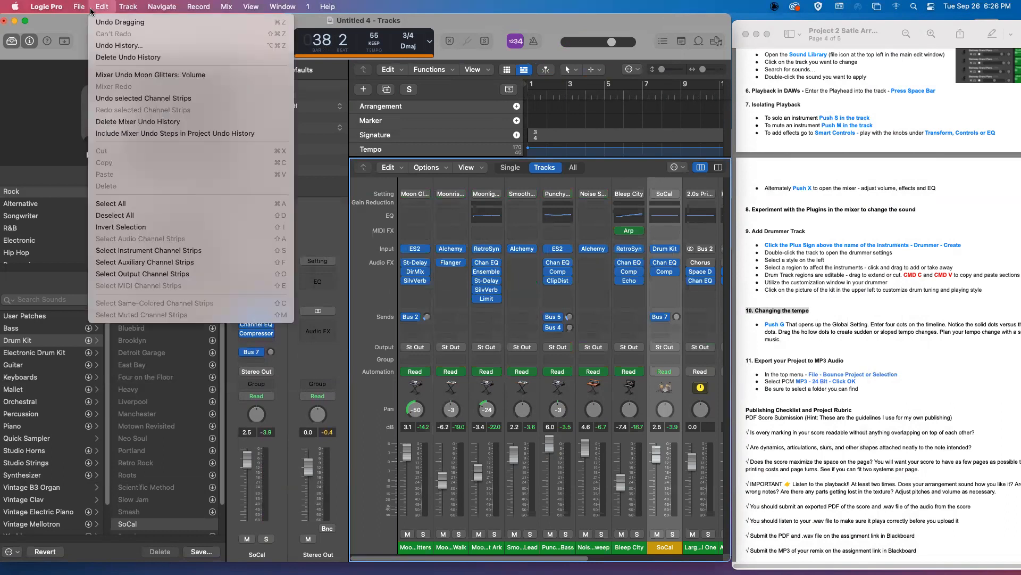
mouse_move(78, 7)
click(77, 122)
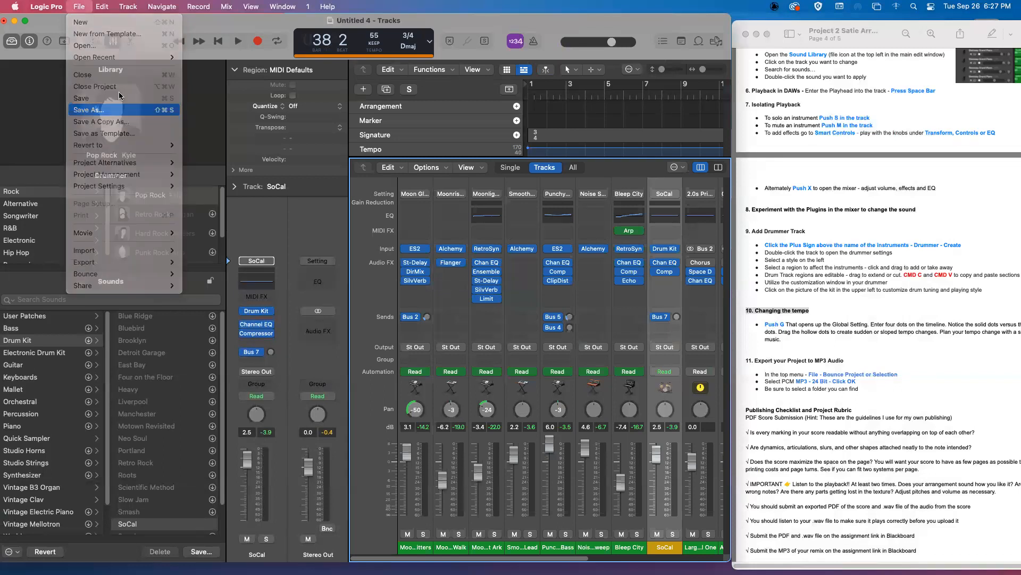
click(527, 117)
text(2 Remix)
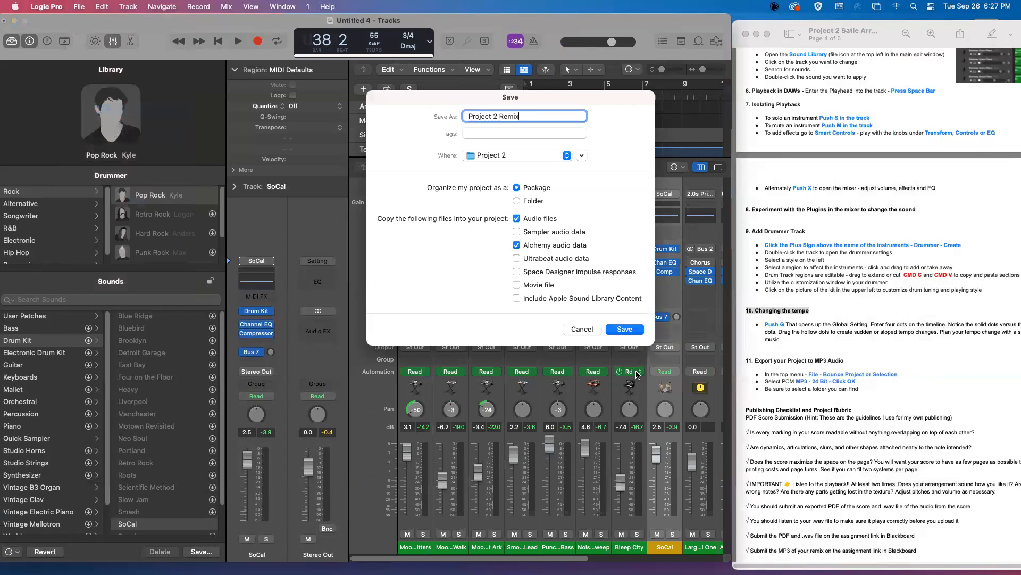
click(630, 331)
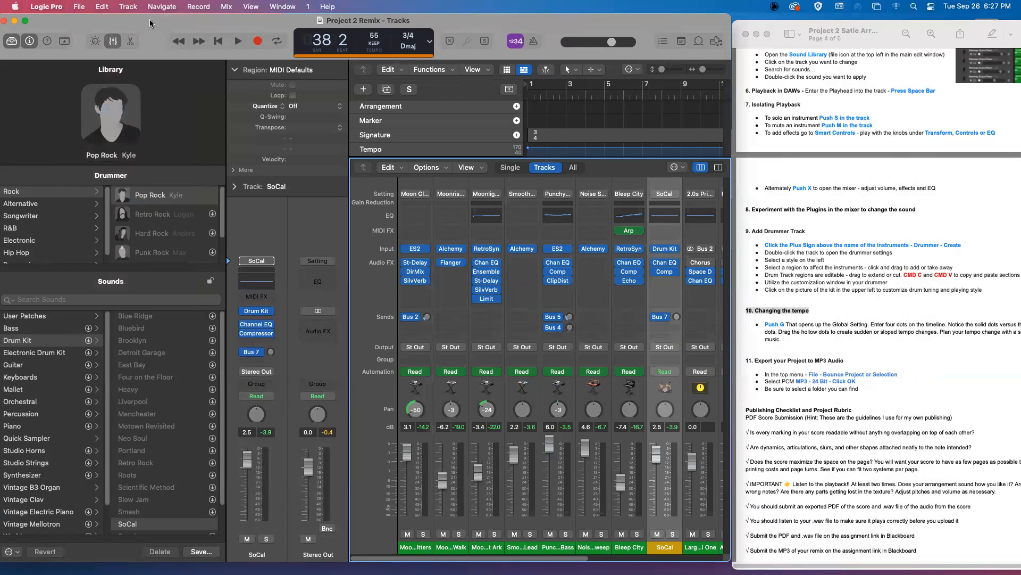
drag(150, 23, 153, 23)
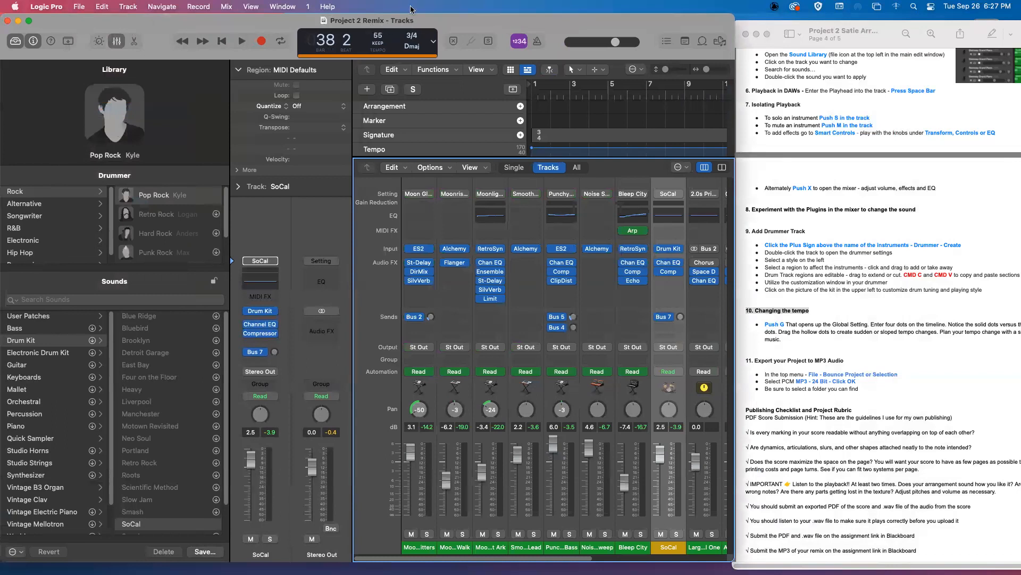
Try out the project bounce settings with PCM enabled alongside MP3 and a PCM file format chosen, and cancel the bounce.
click(80, 6)
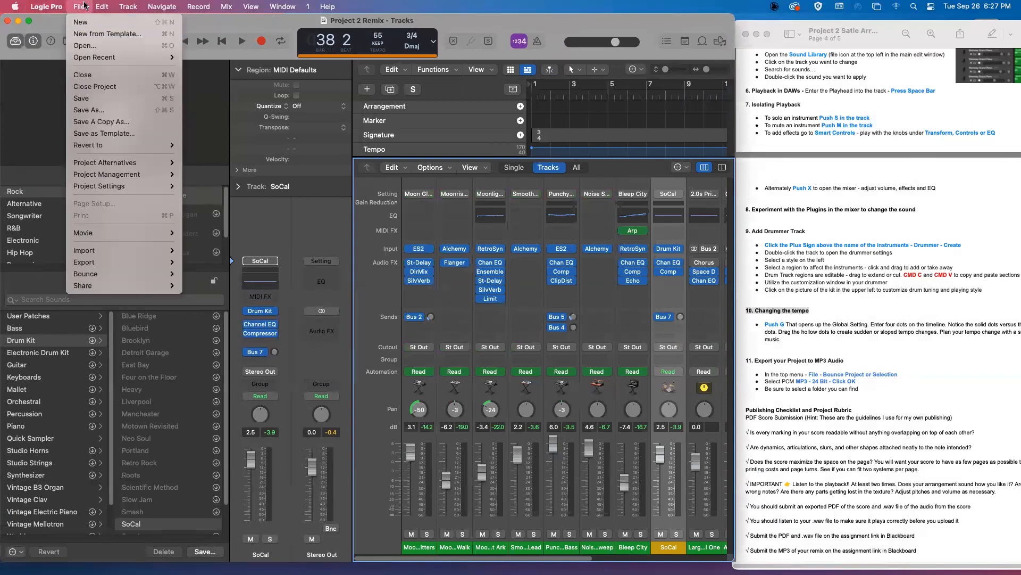
mouse_move(103, 278)
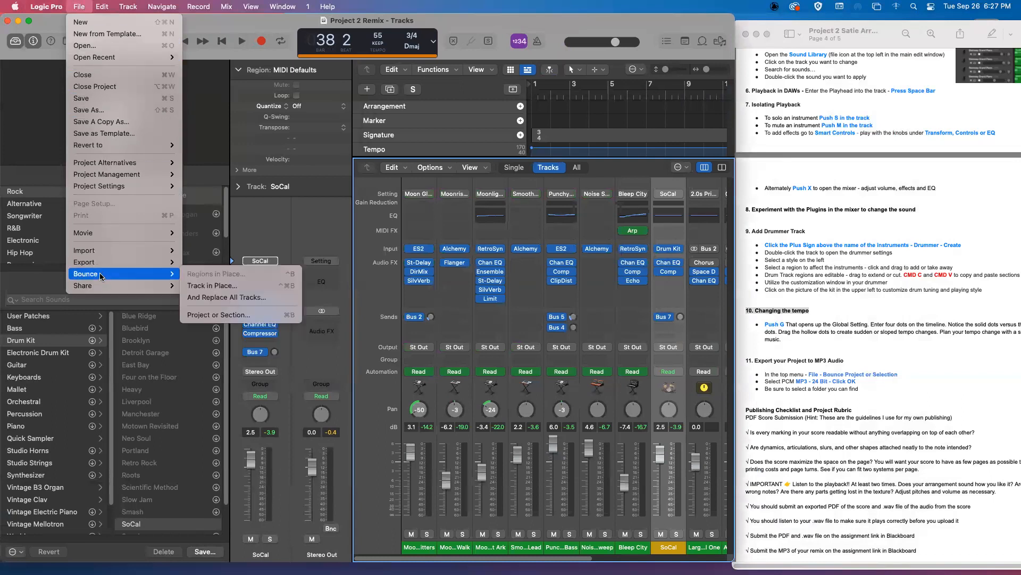
click(217, 315)
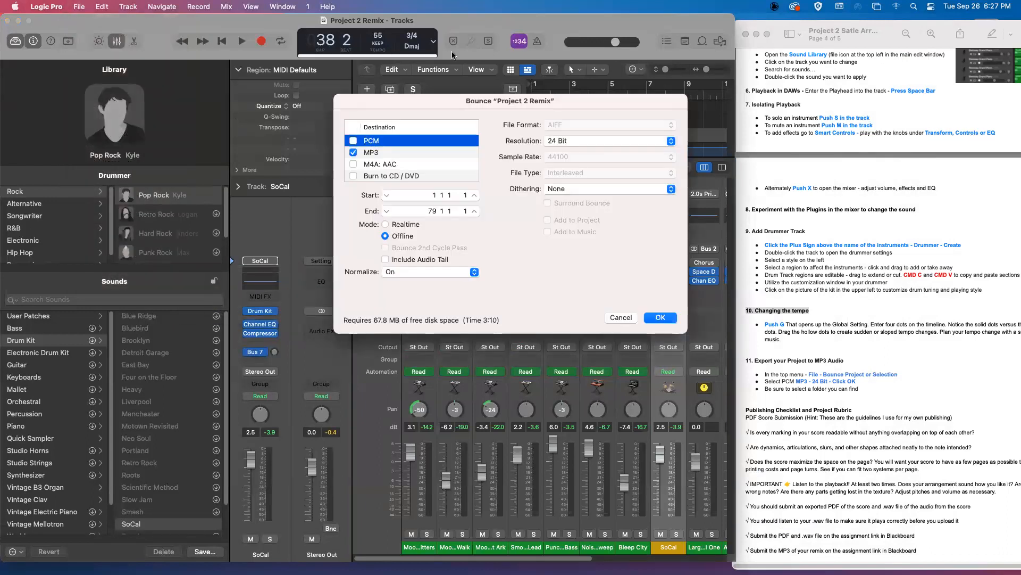
click(356, 141)
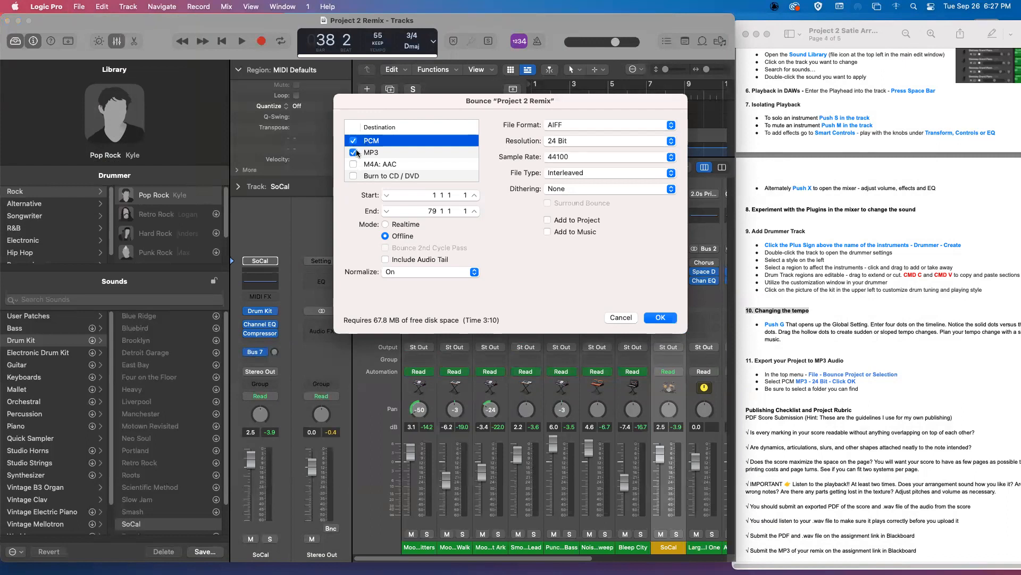
click(567, 126)
click(569, 136)
click(614, 315)
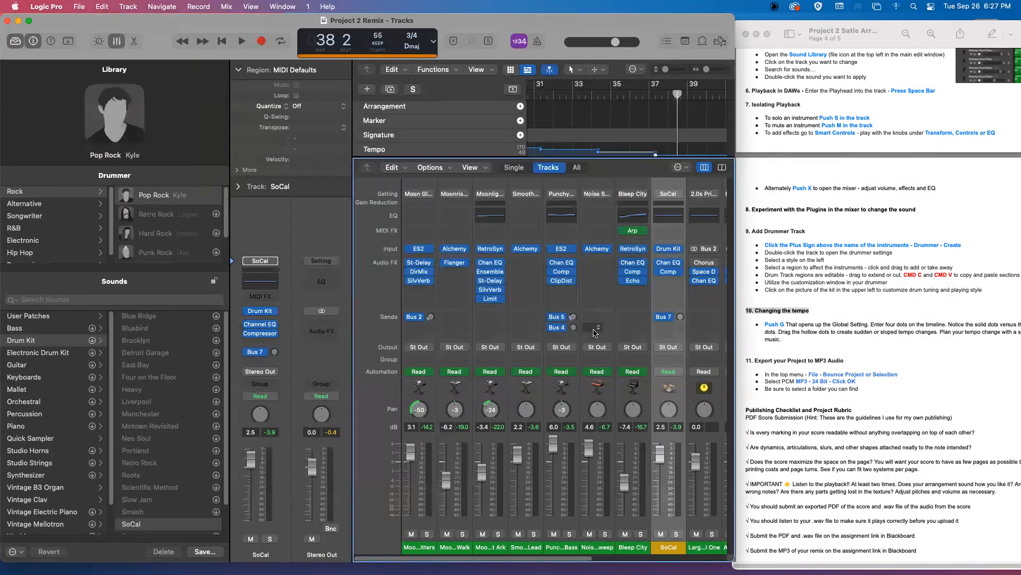
scroll(849, 420, down, 1)
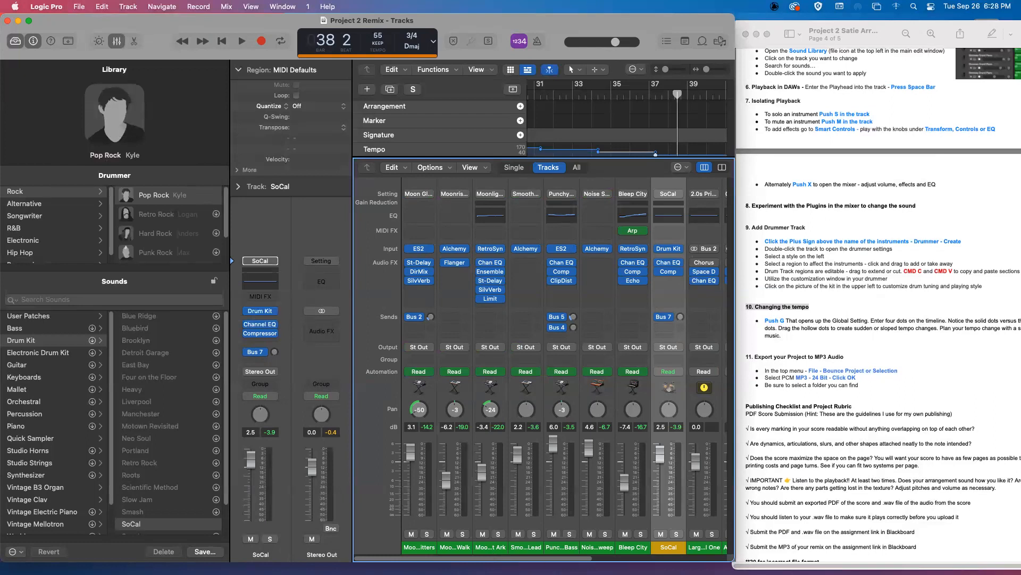
mouse_move(365, 564)
click(186, 551)
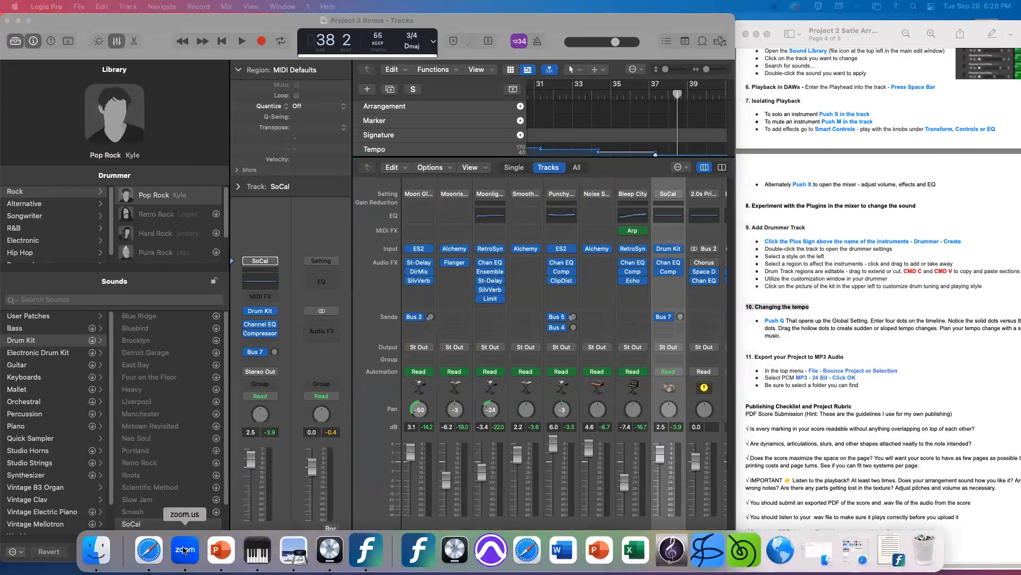